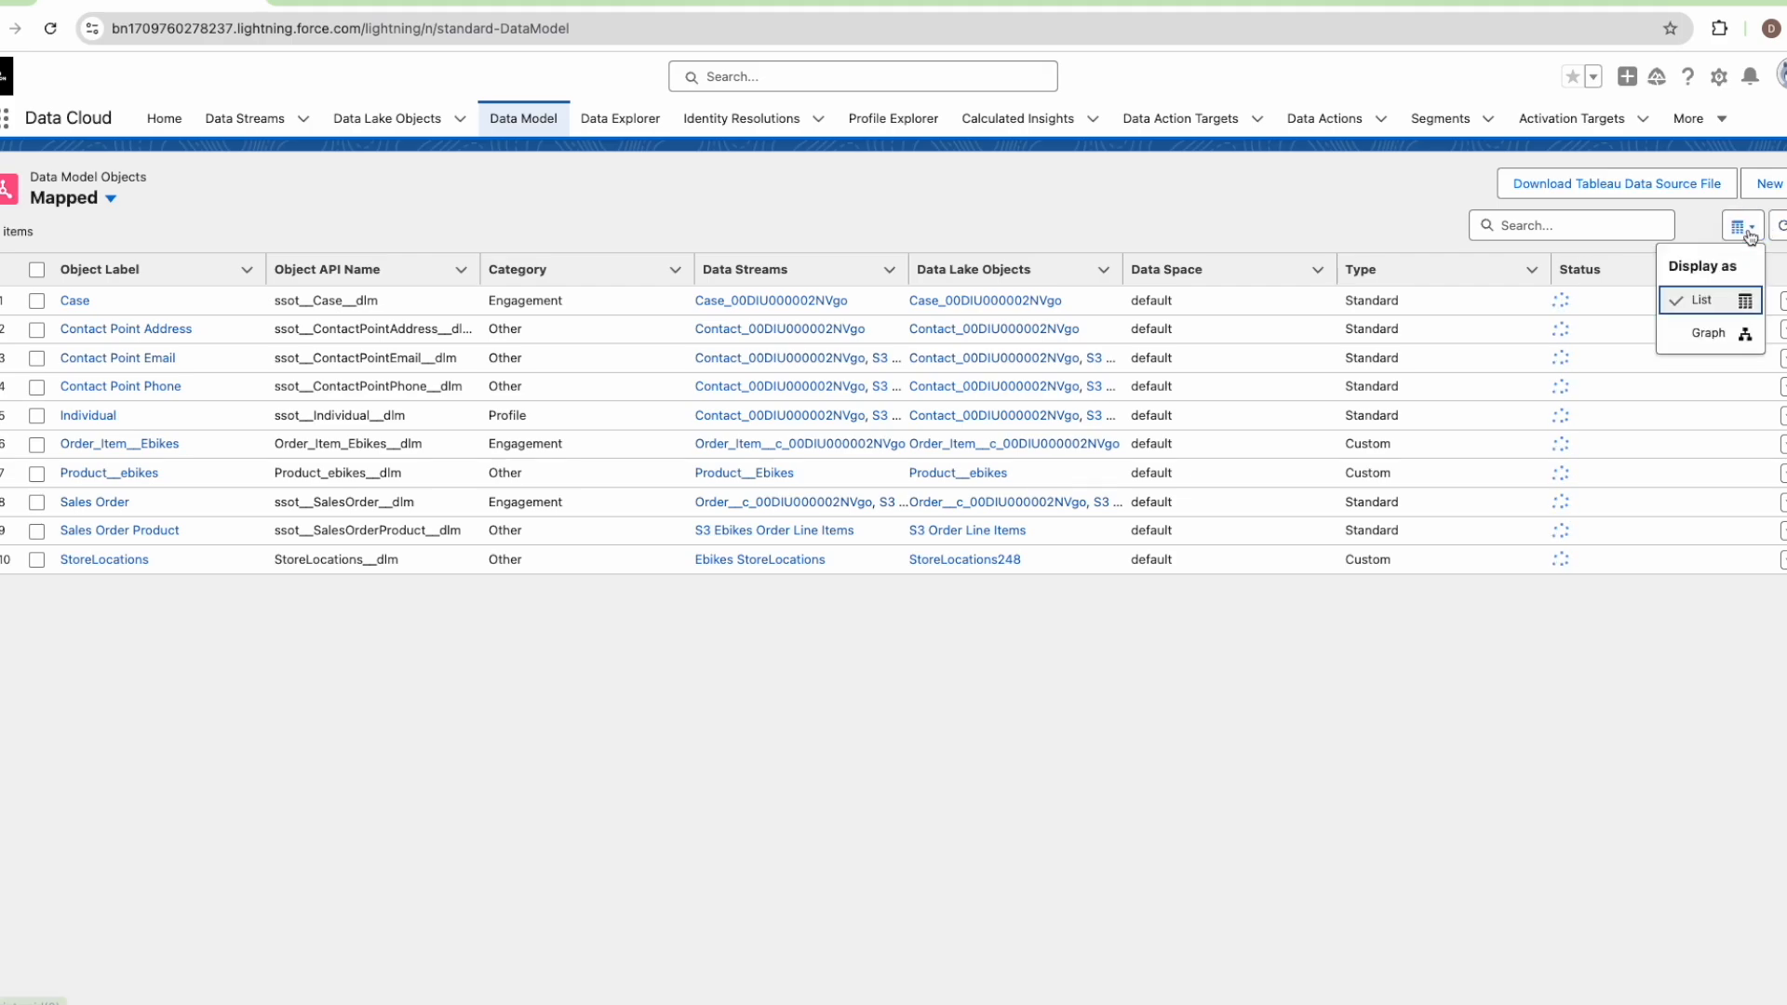
Display the data model objects as a graph.
left_click(1709, 333)
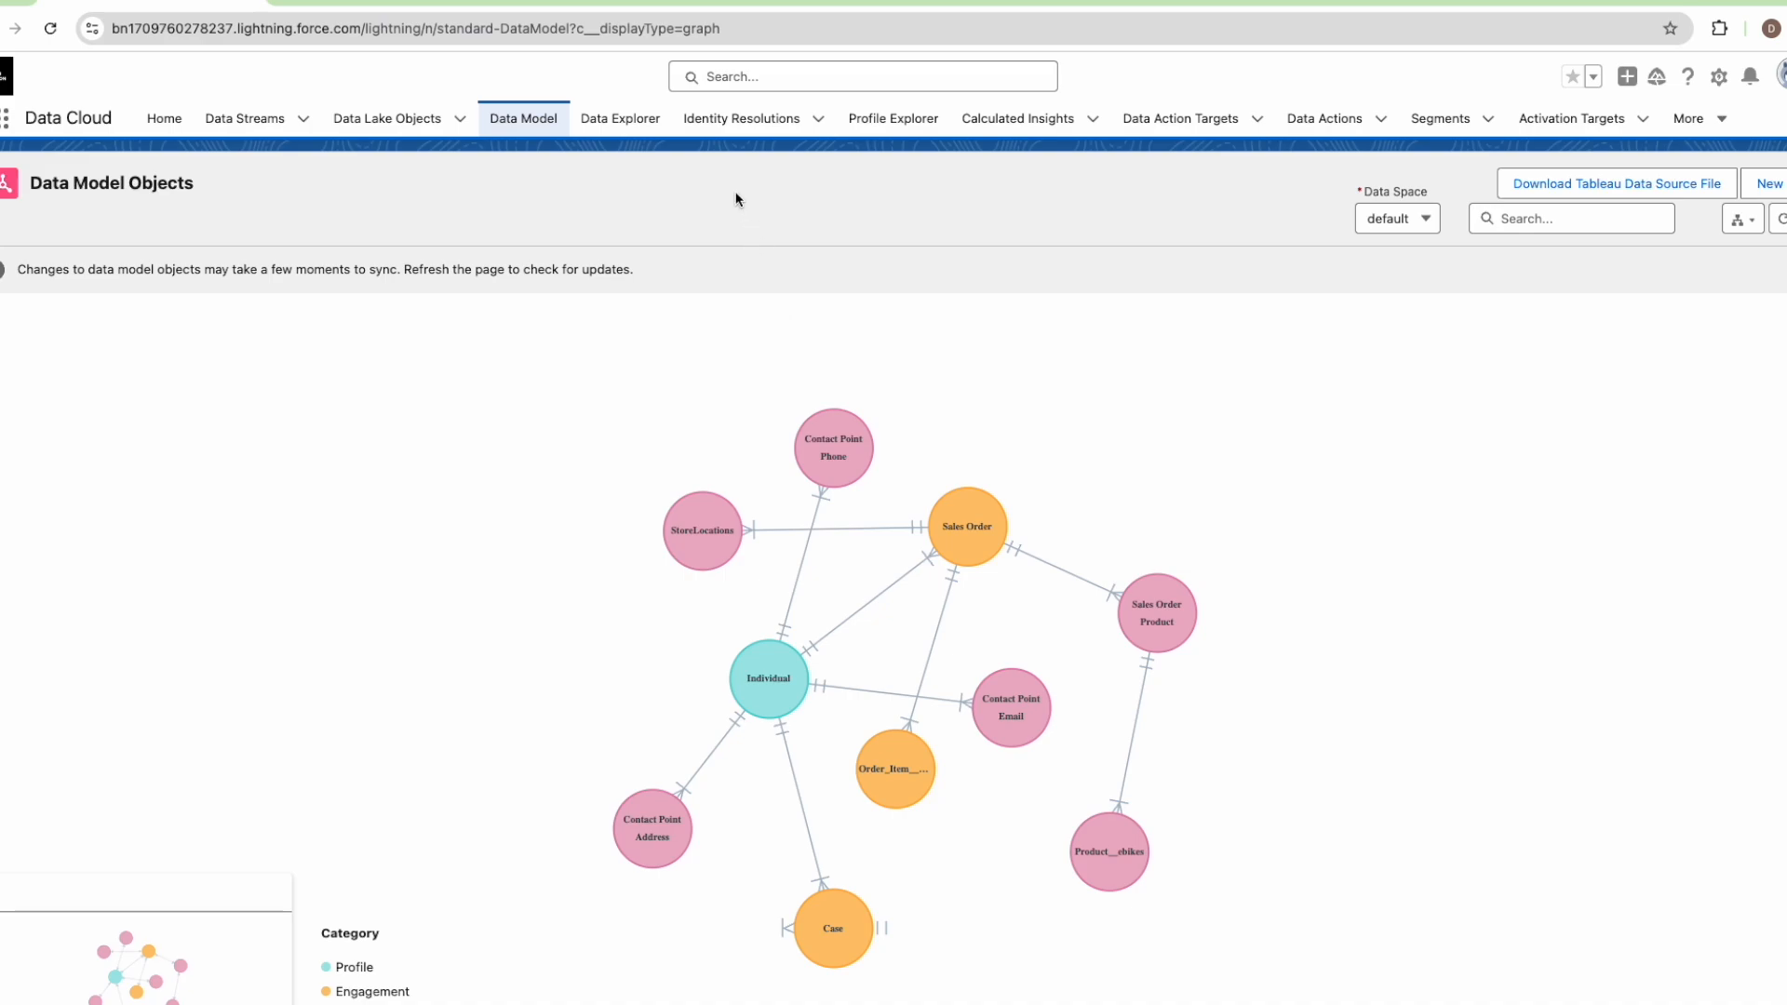
Start a new identity resolution ruleset in the default data space with Individual as the primary data model object.
left_click(737, 124)
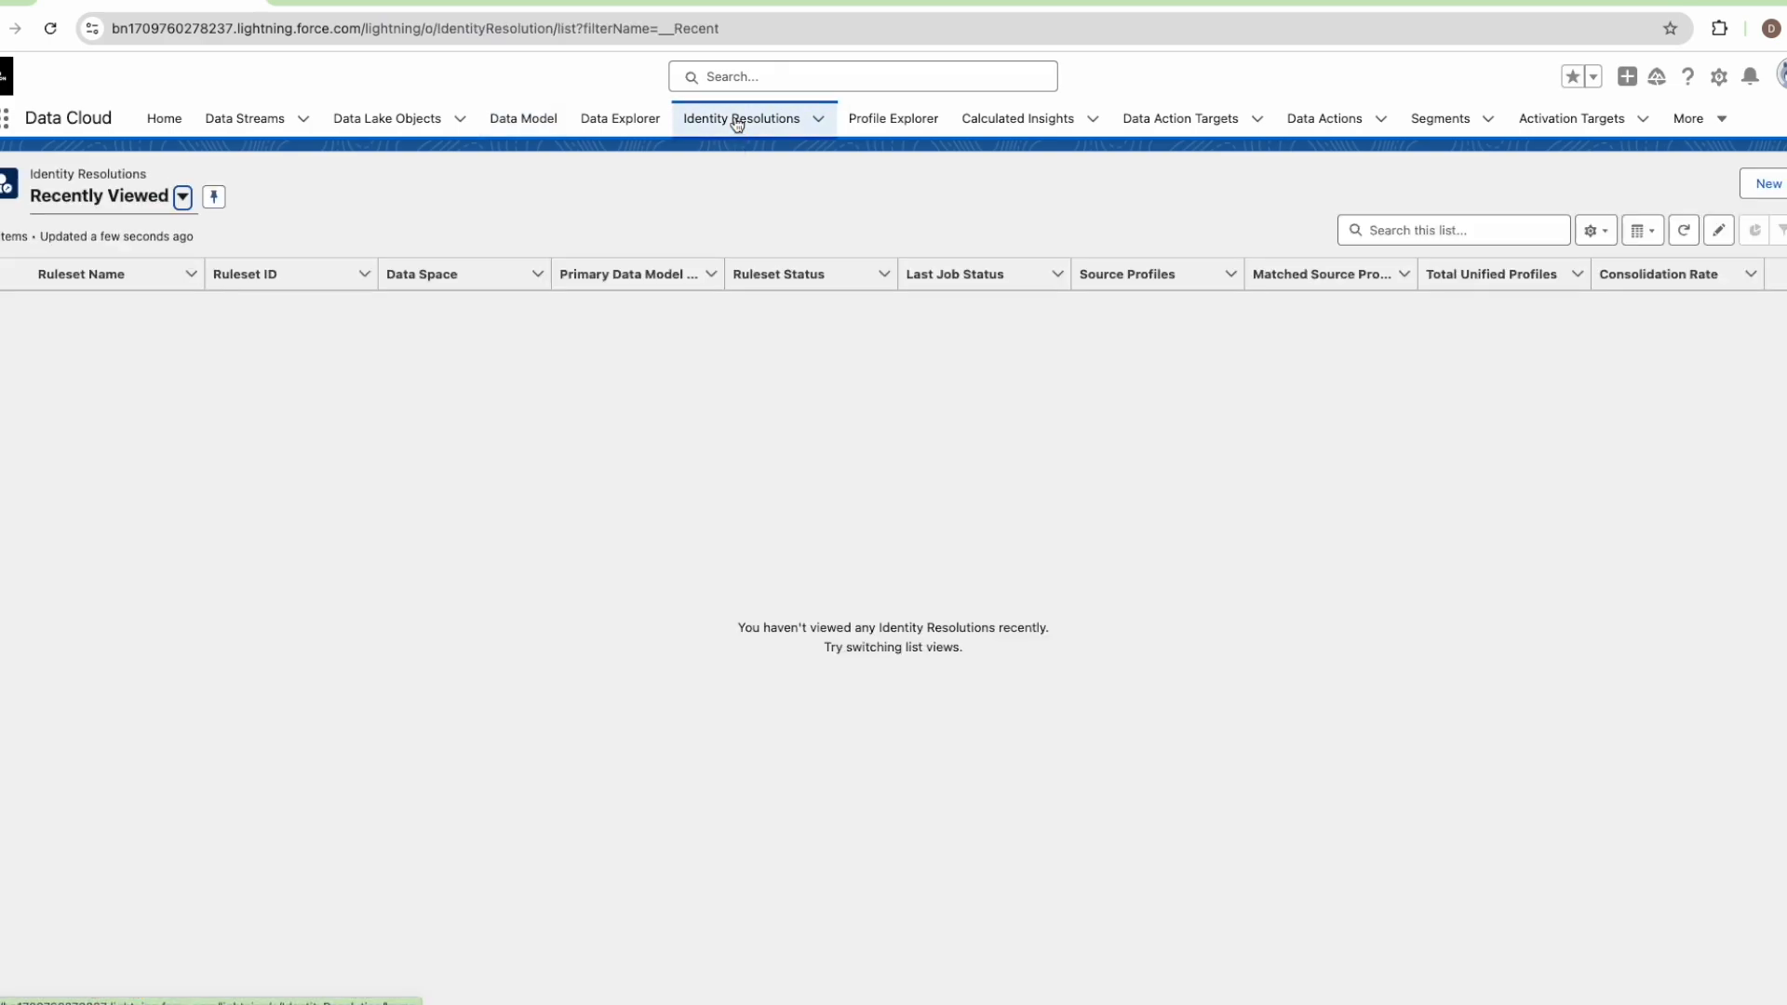
left_click(1768, 186)
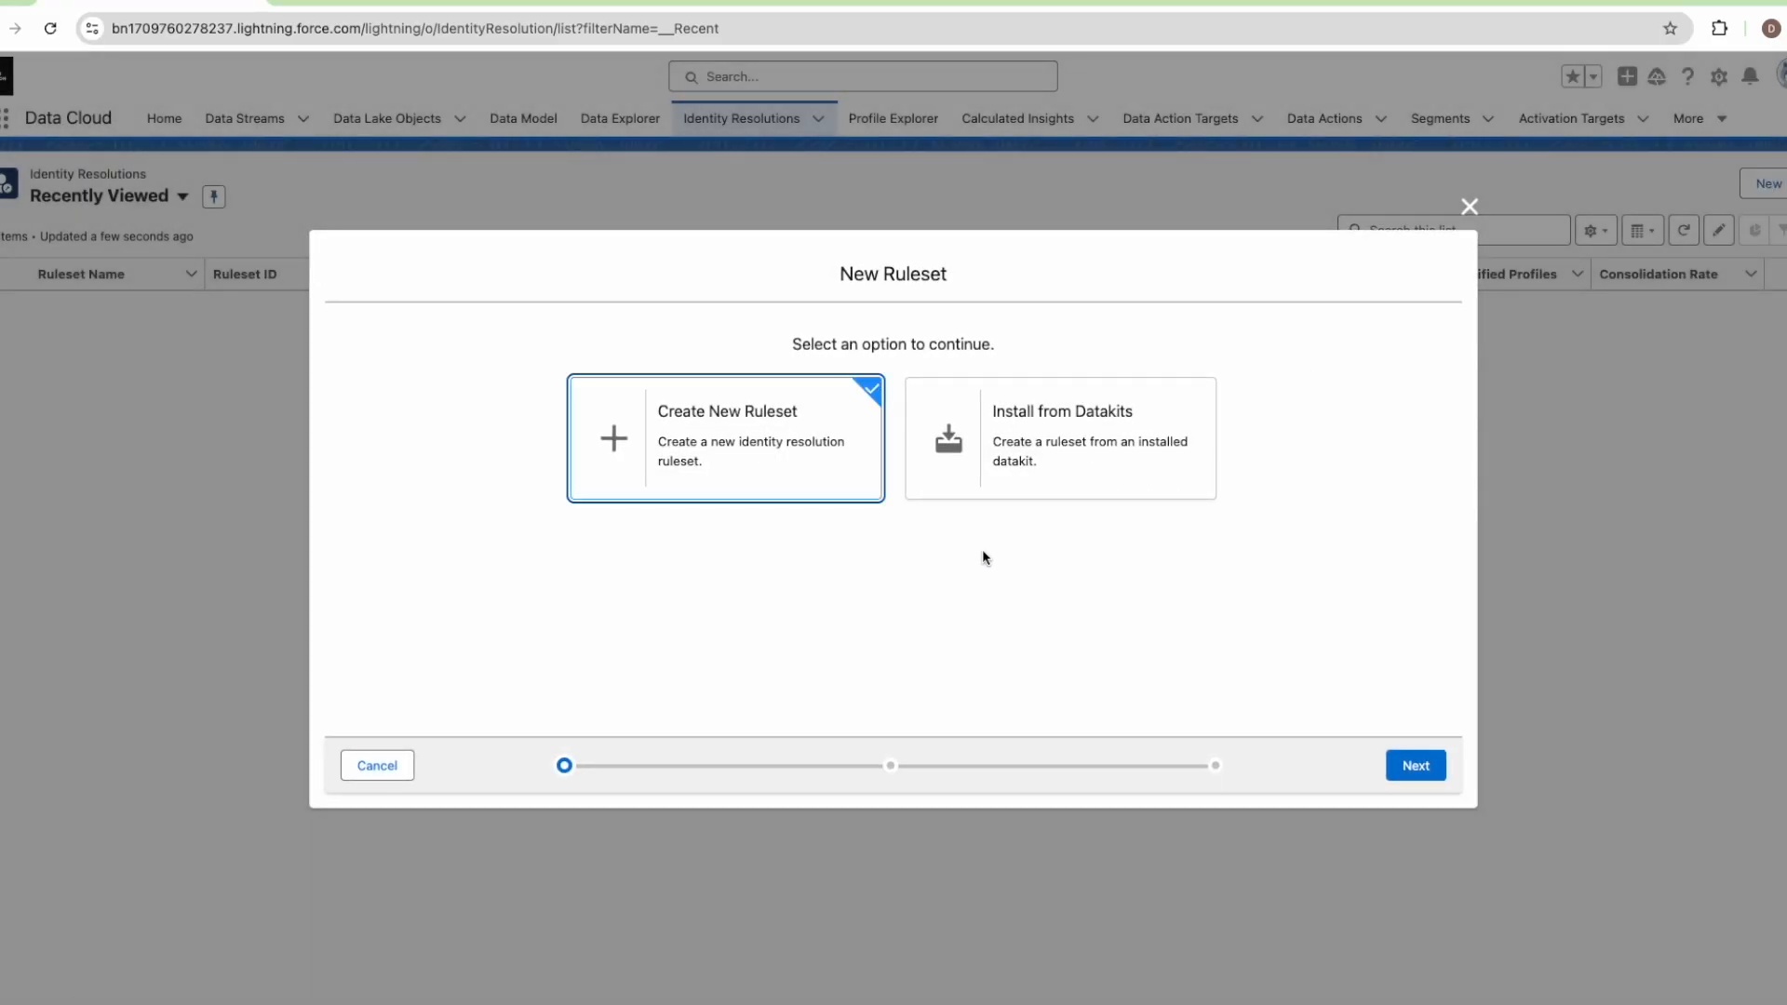
left_click(1418, 767)
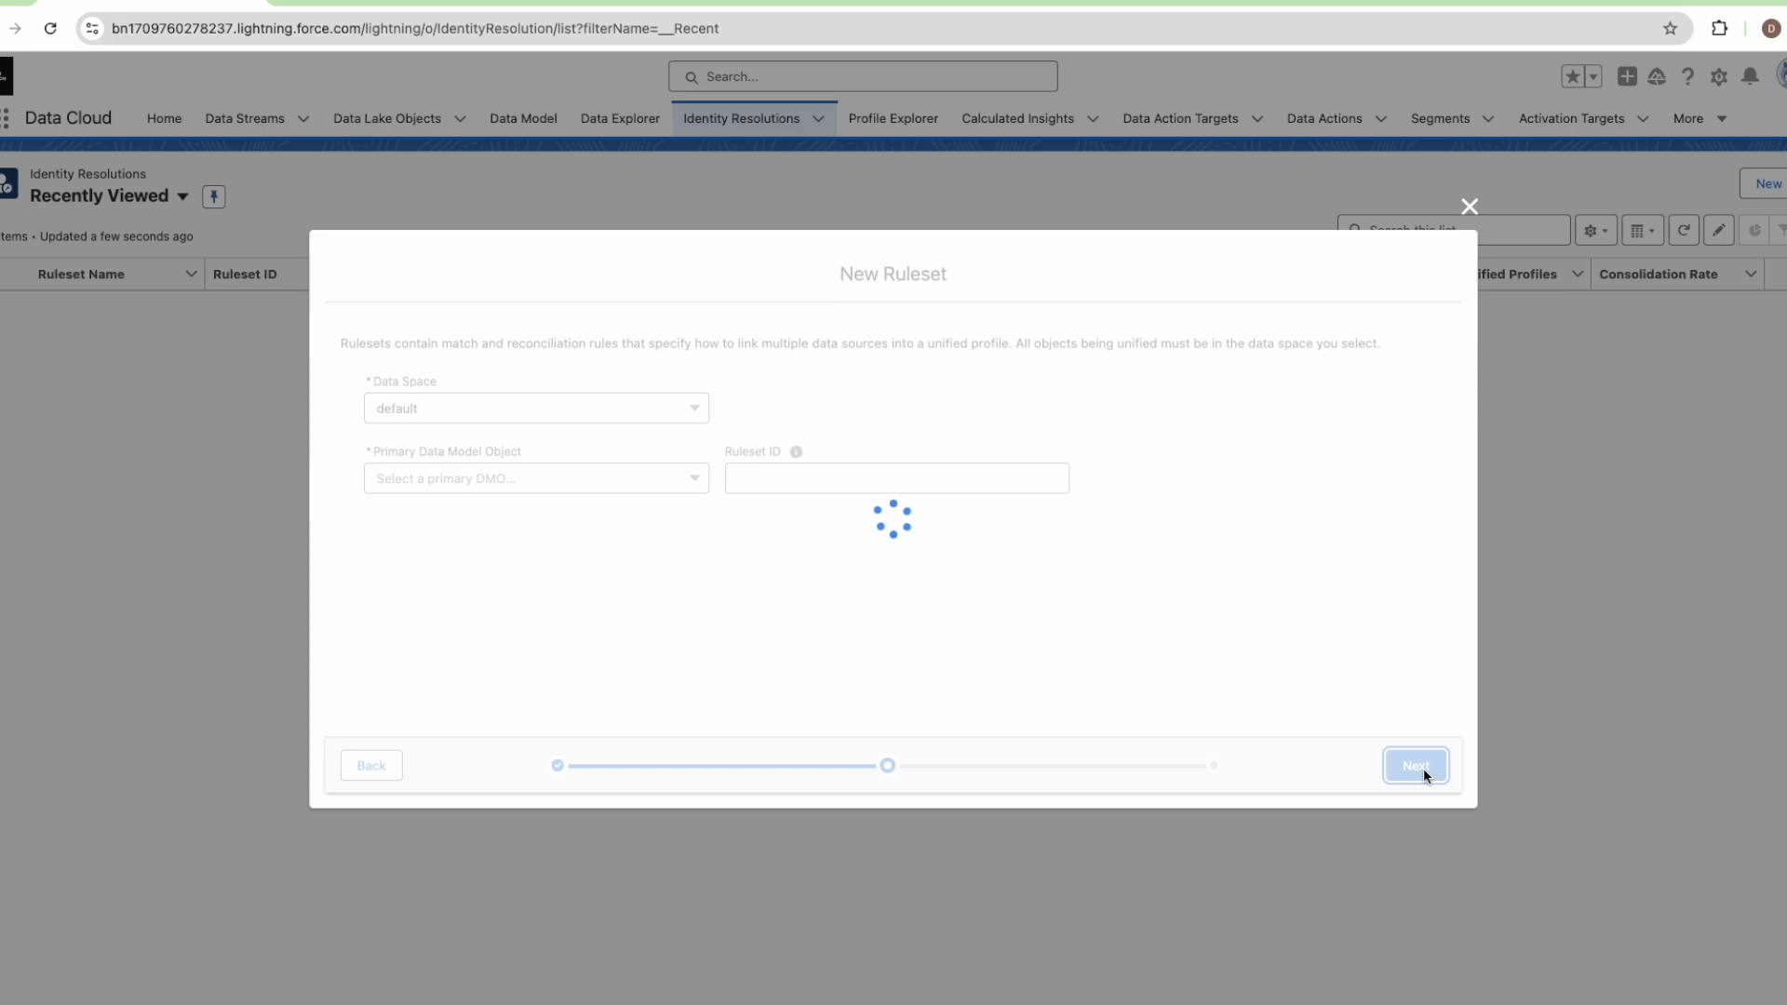
left_click(452, 485)
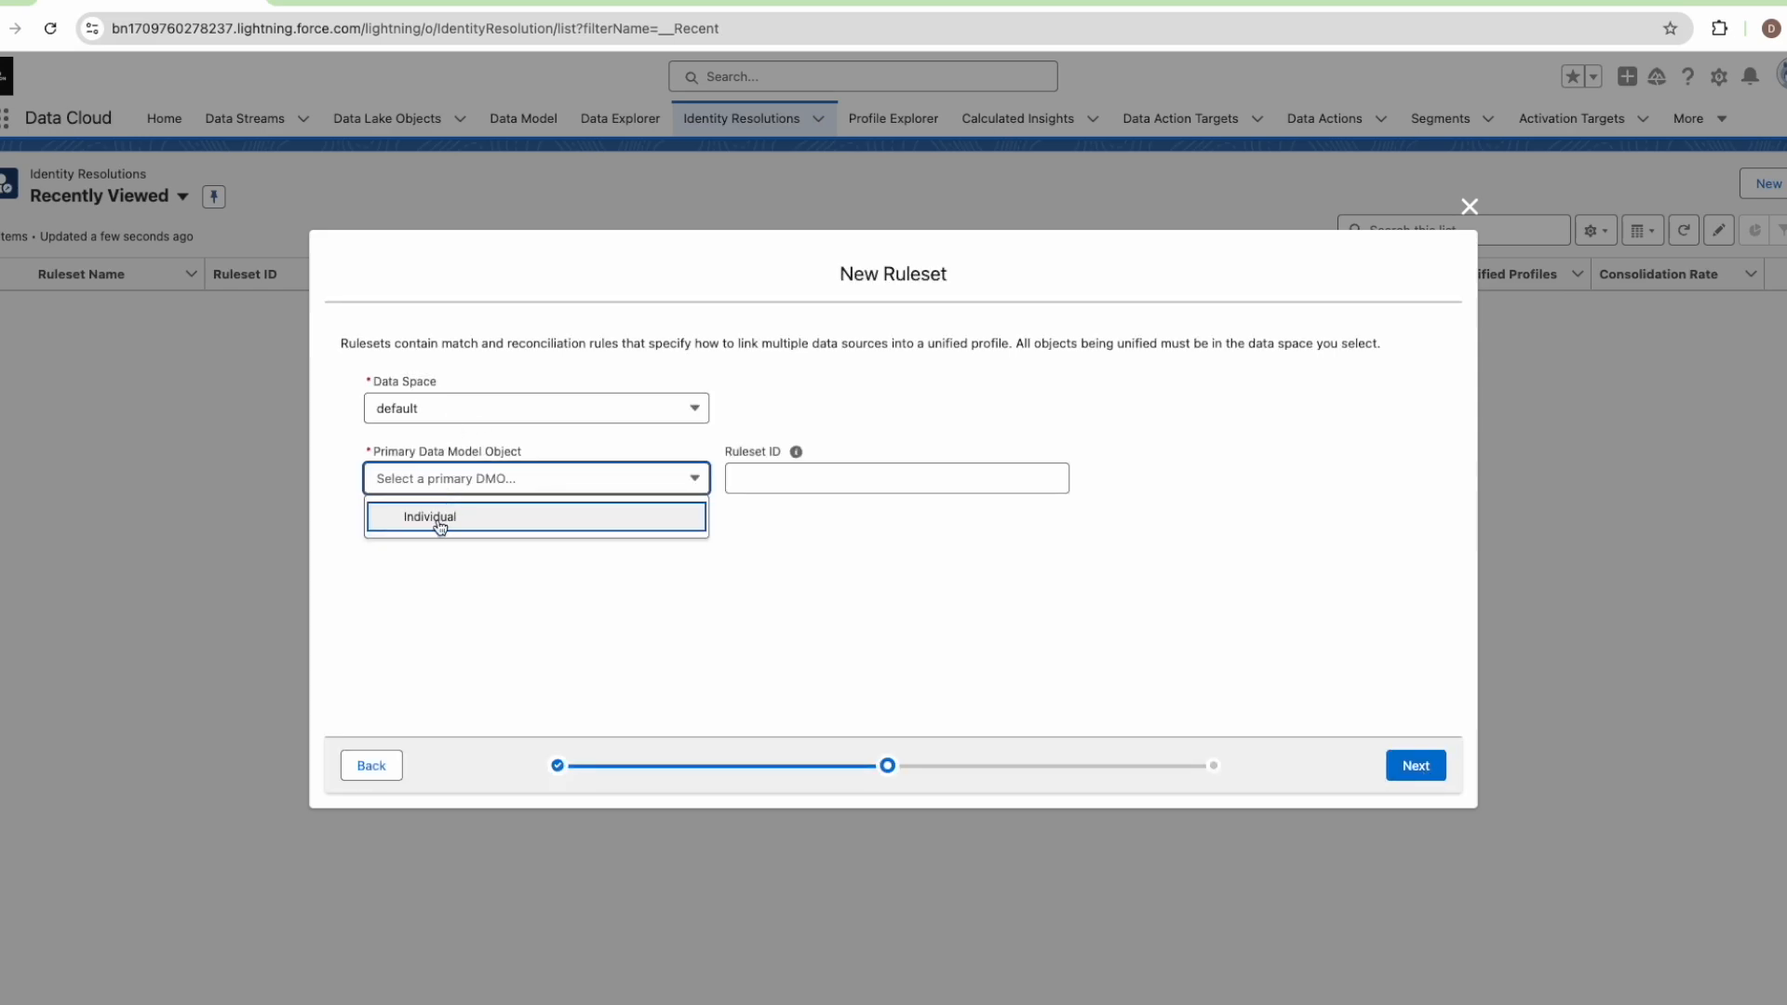
left_click(441, 518)
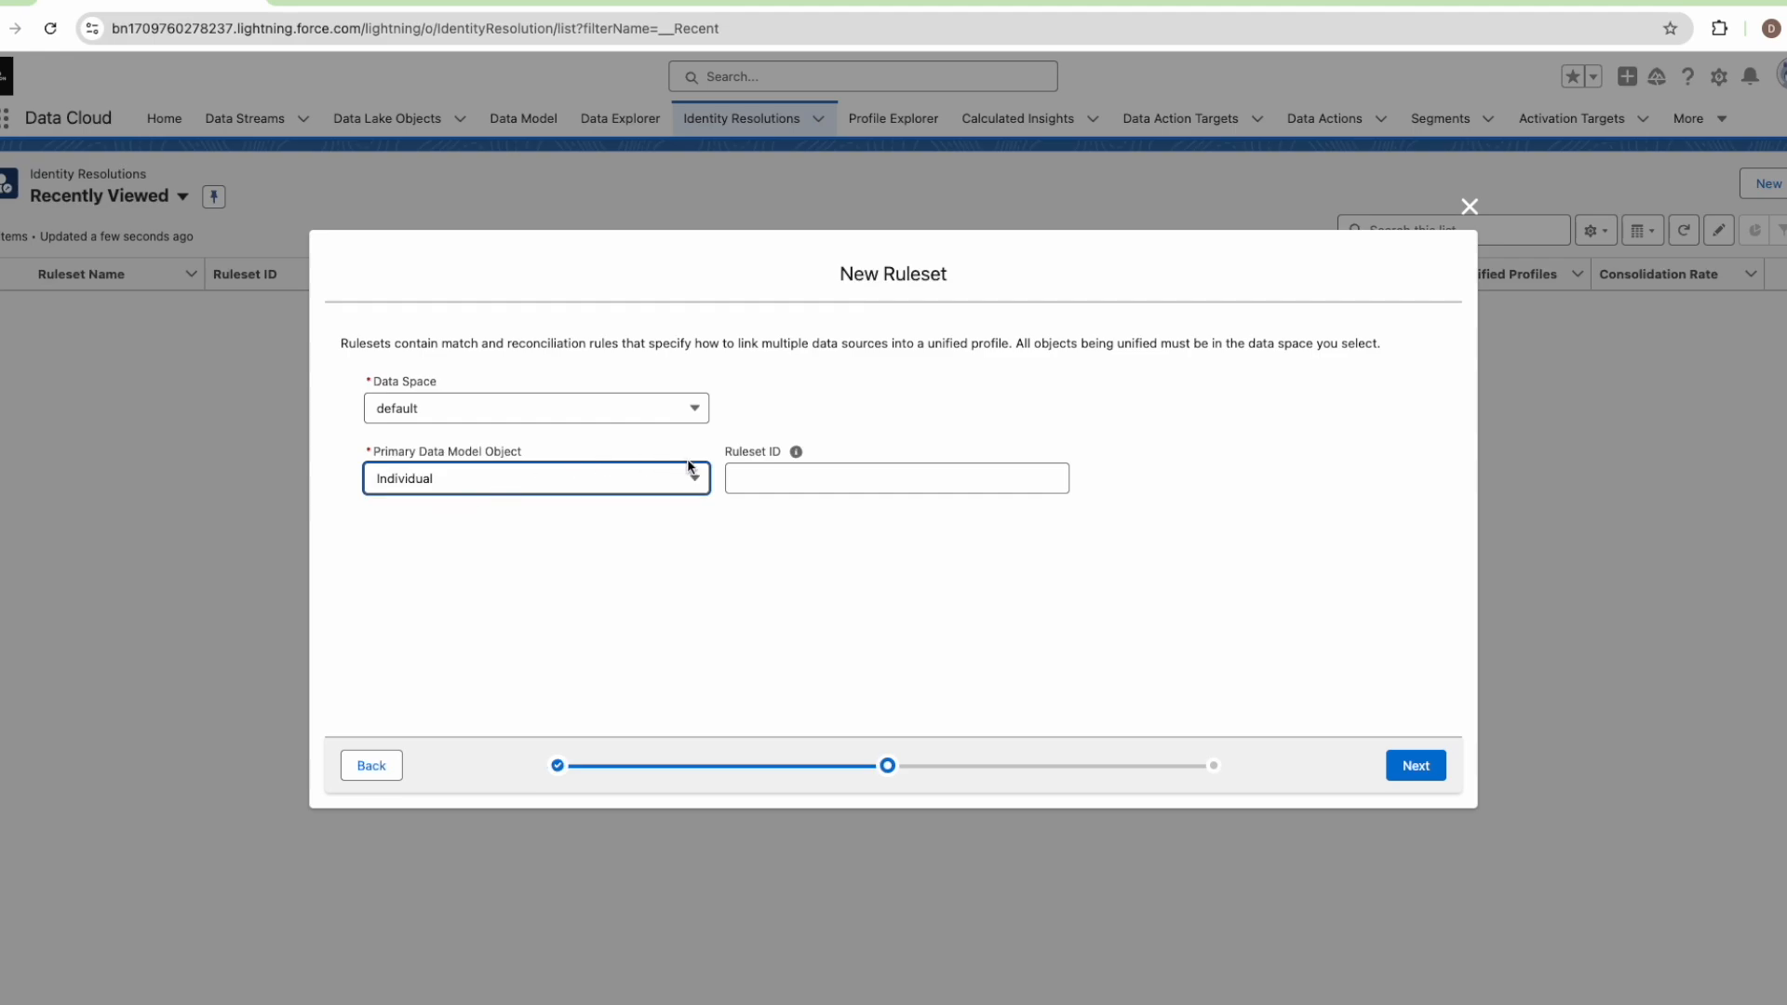
left_click(1418, 763)
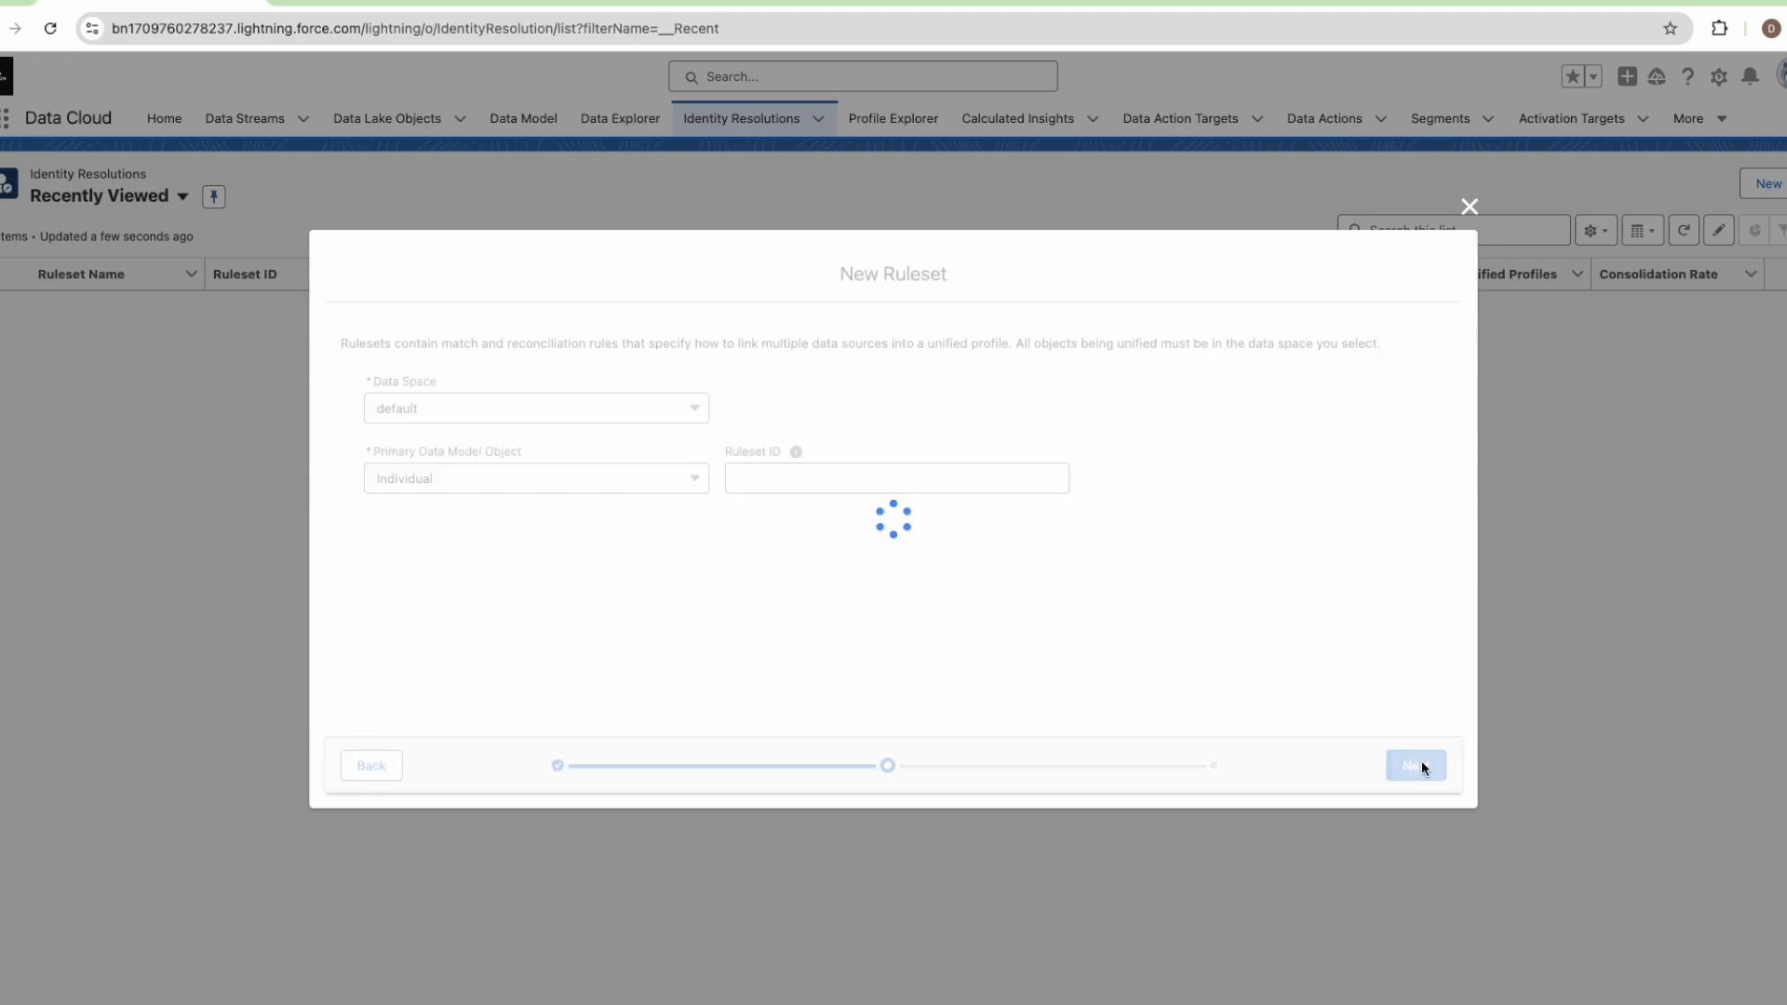
Name the ruleset Ebikes, leave its description empty, and save it.
left_click(436, 359)
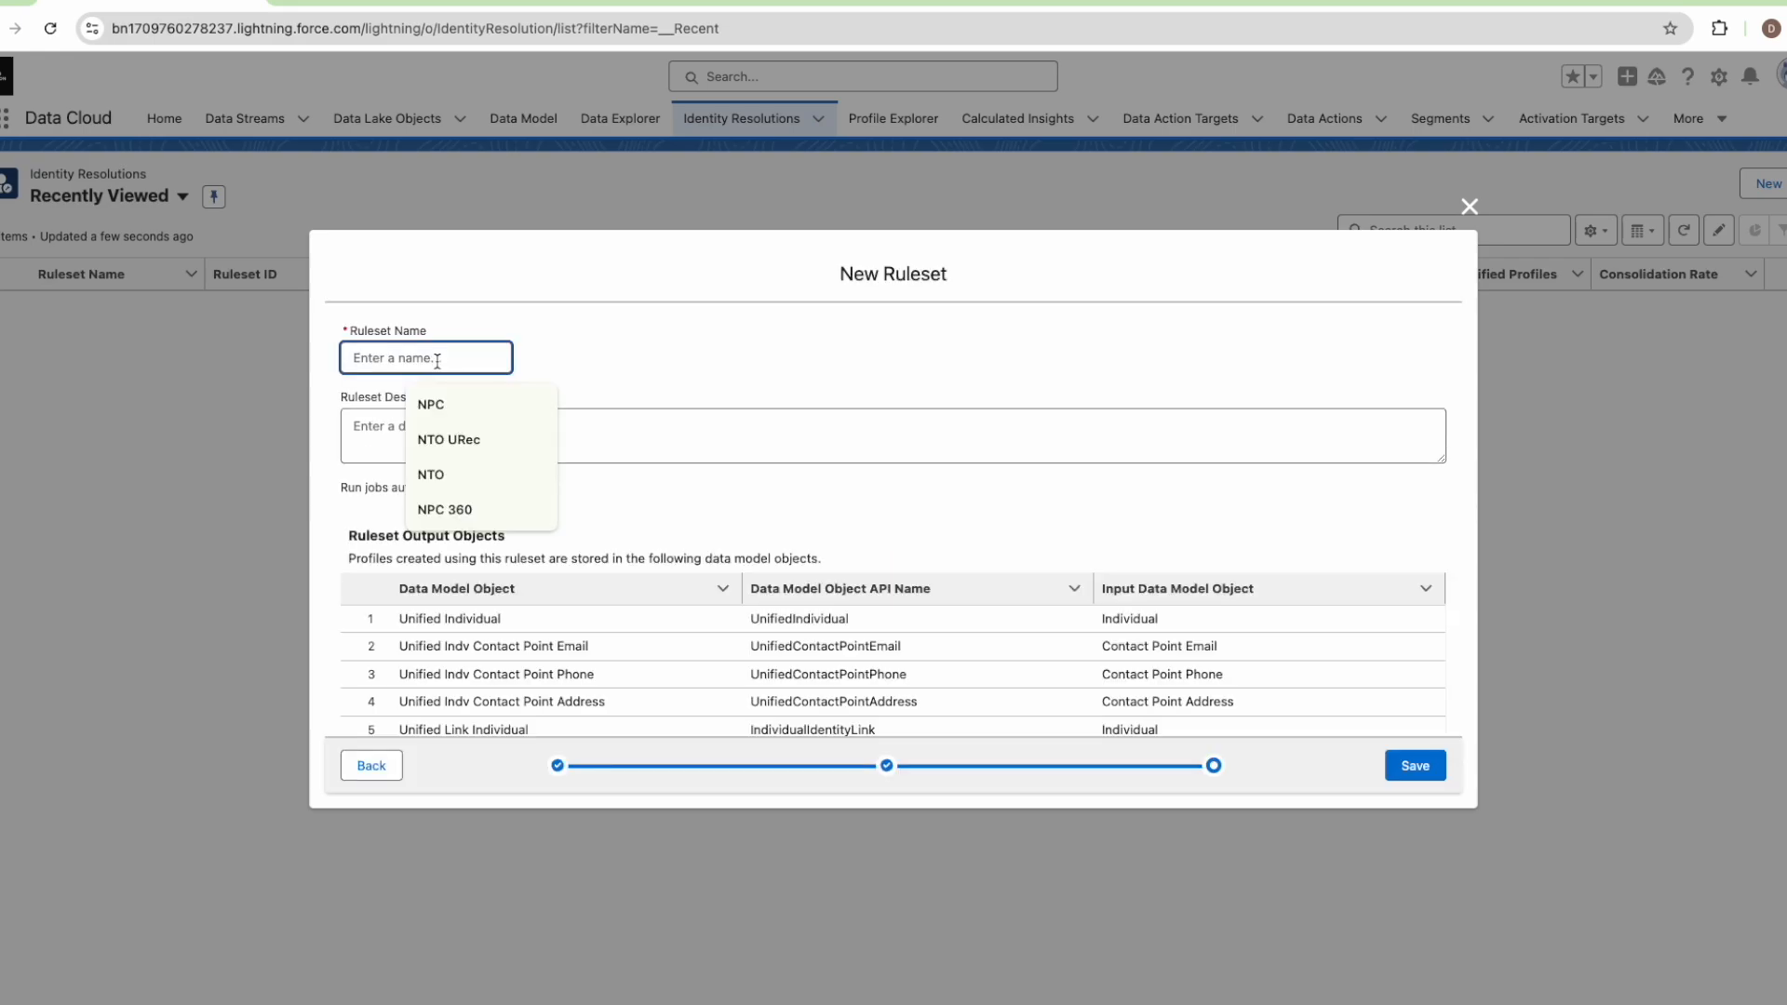
type("Ebikes")
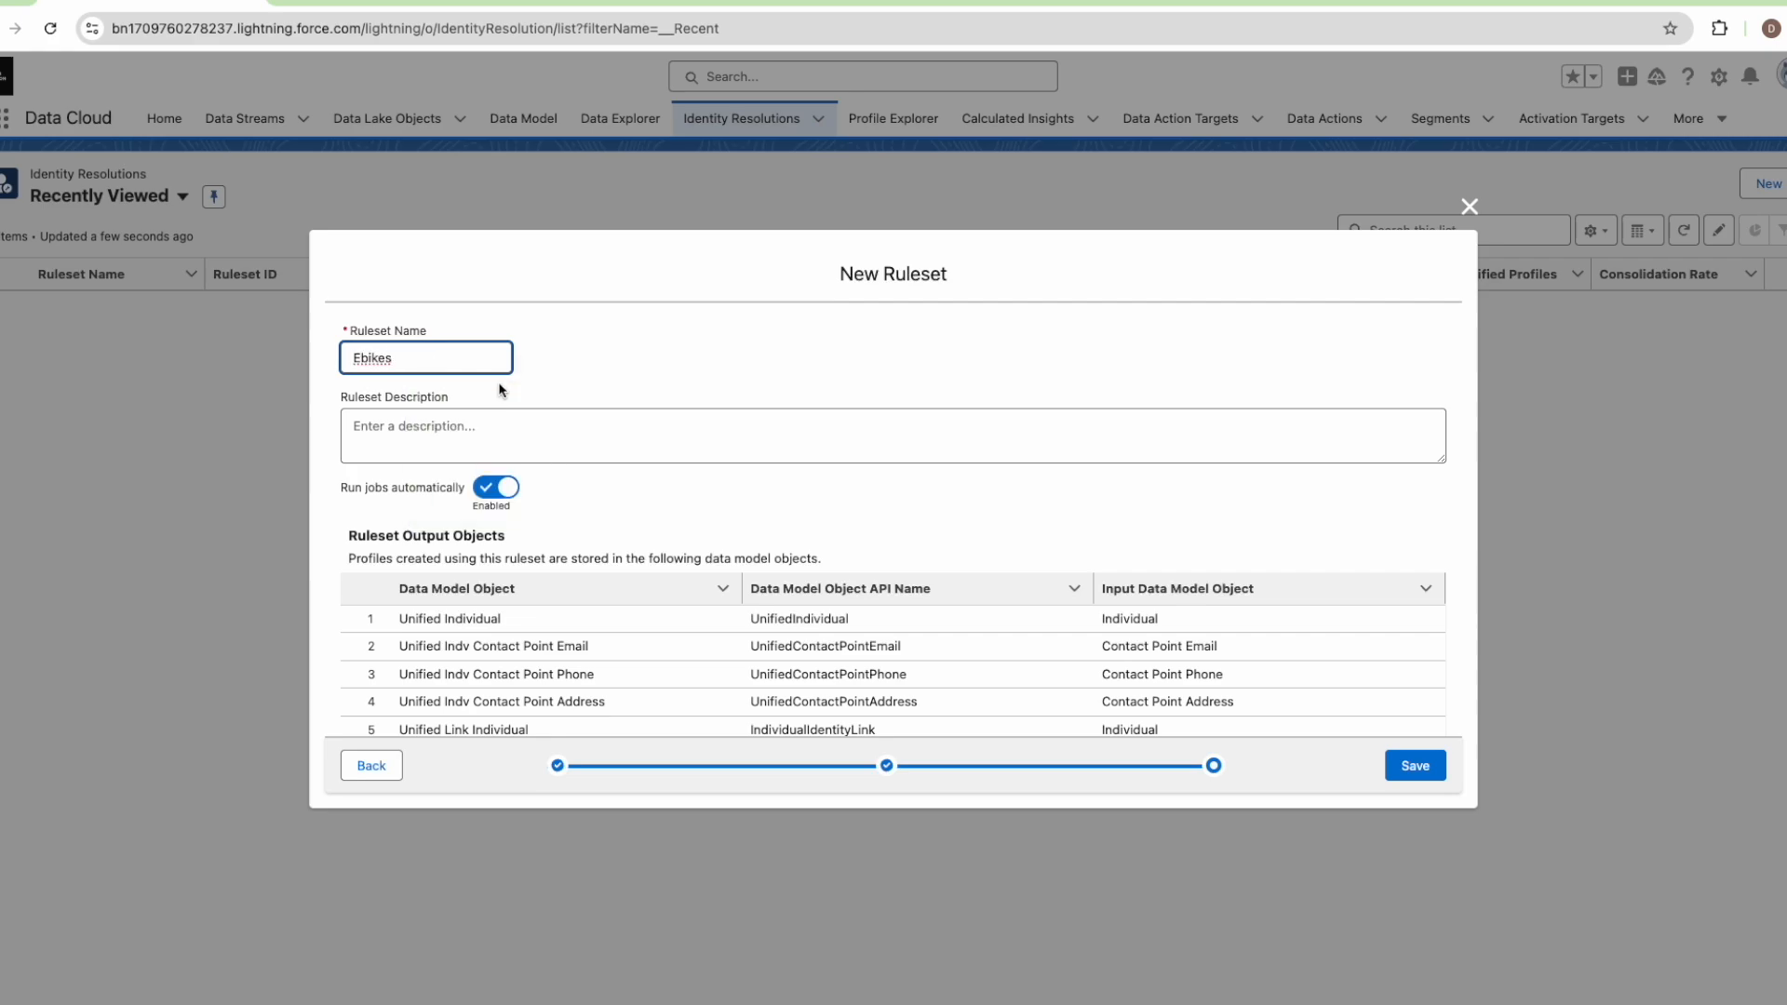
left_click(470, 425)
scroll(470, 425, "down", 2)
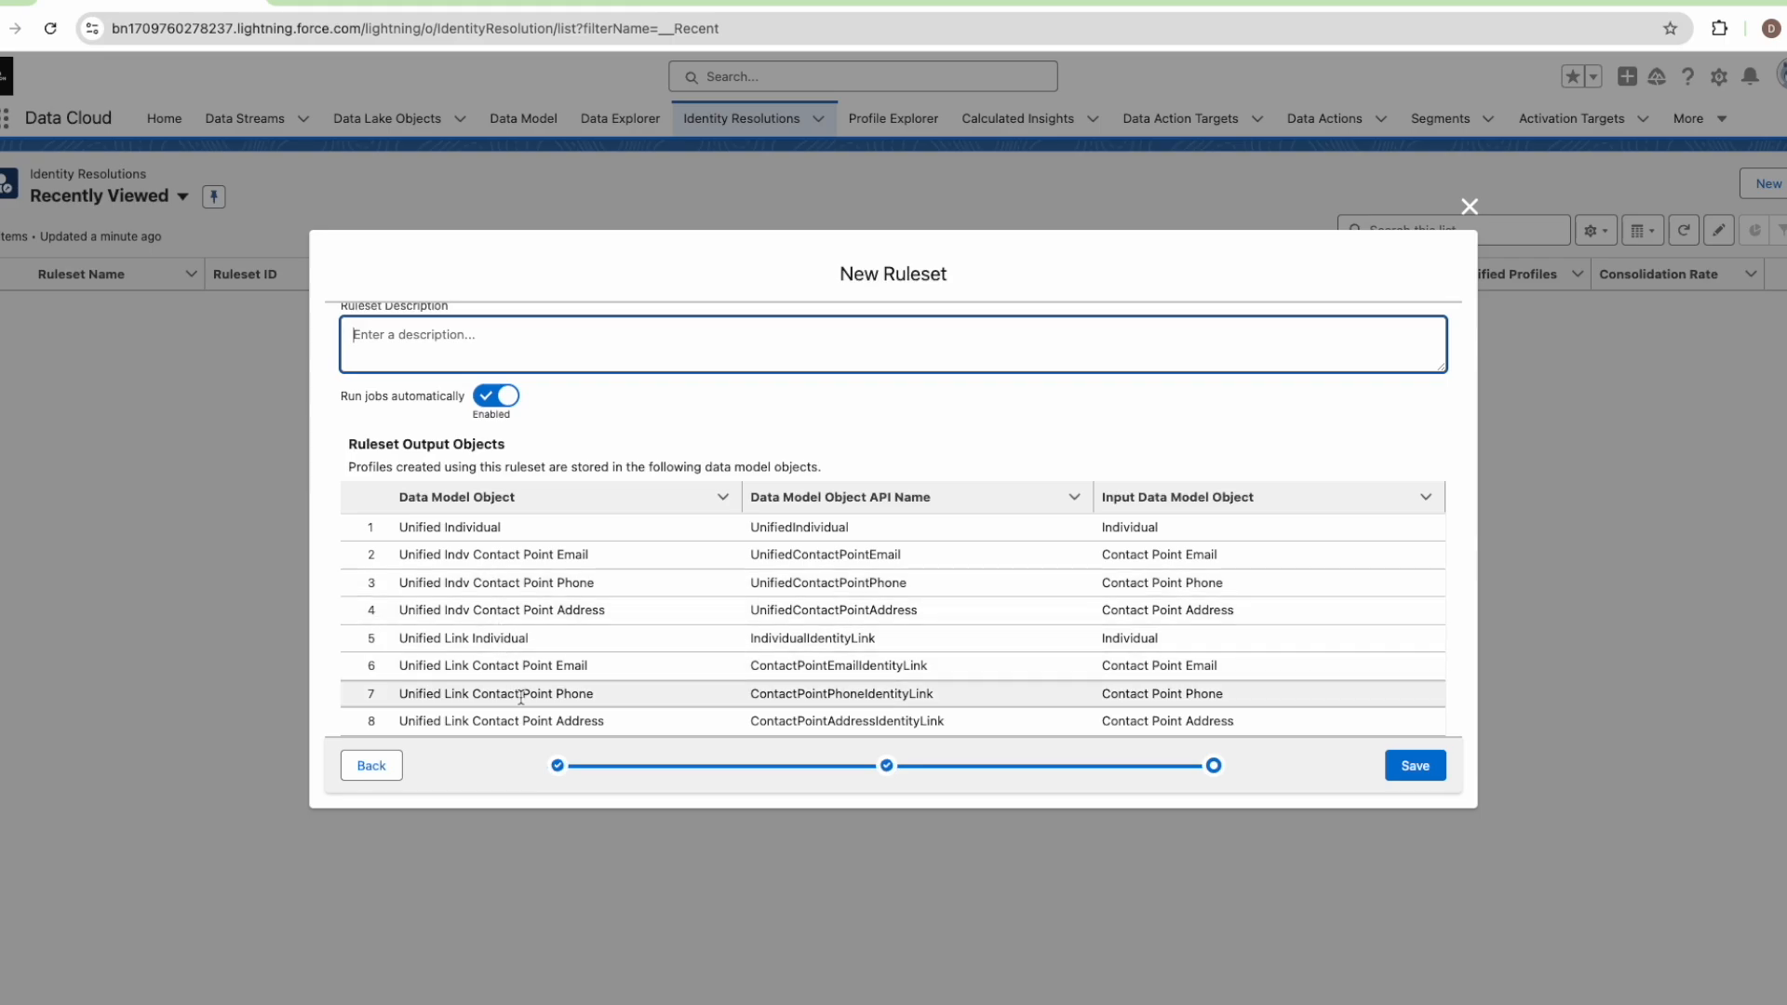
left_click(1413, 764)
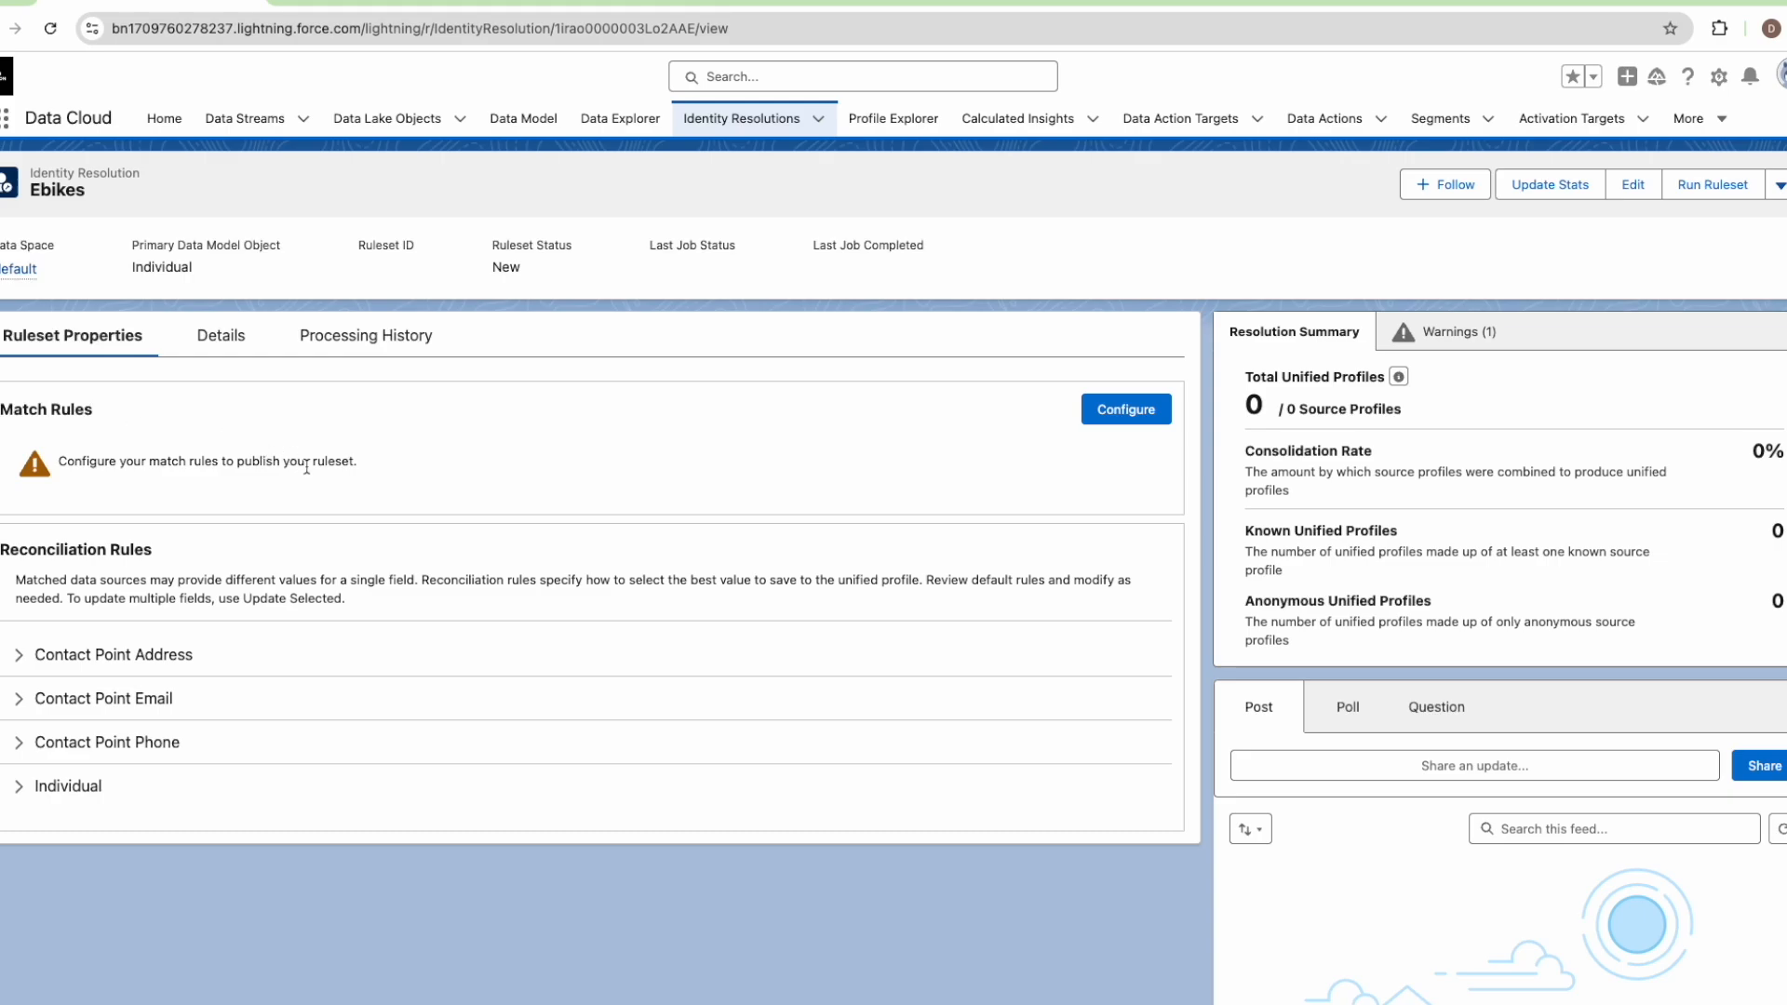
Add the default match rule Fuzzy Name and Normalized Phone and Normalized Email to the Ebikes ruleset, keeping its preset criteria.
left_click(1123, 423)
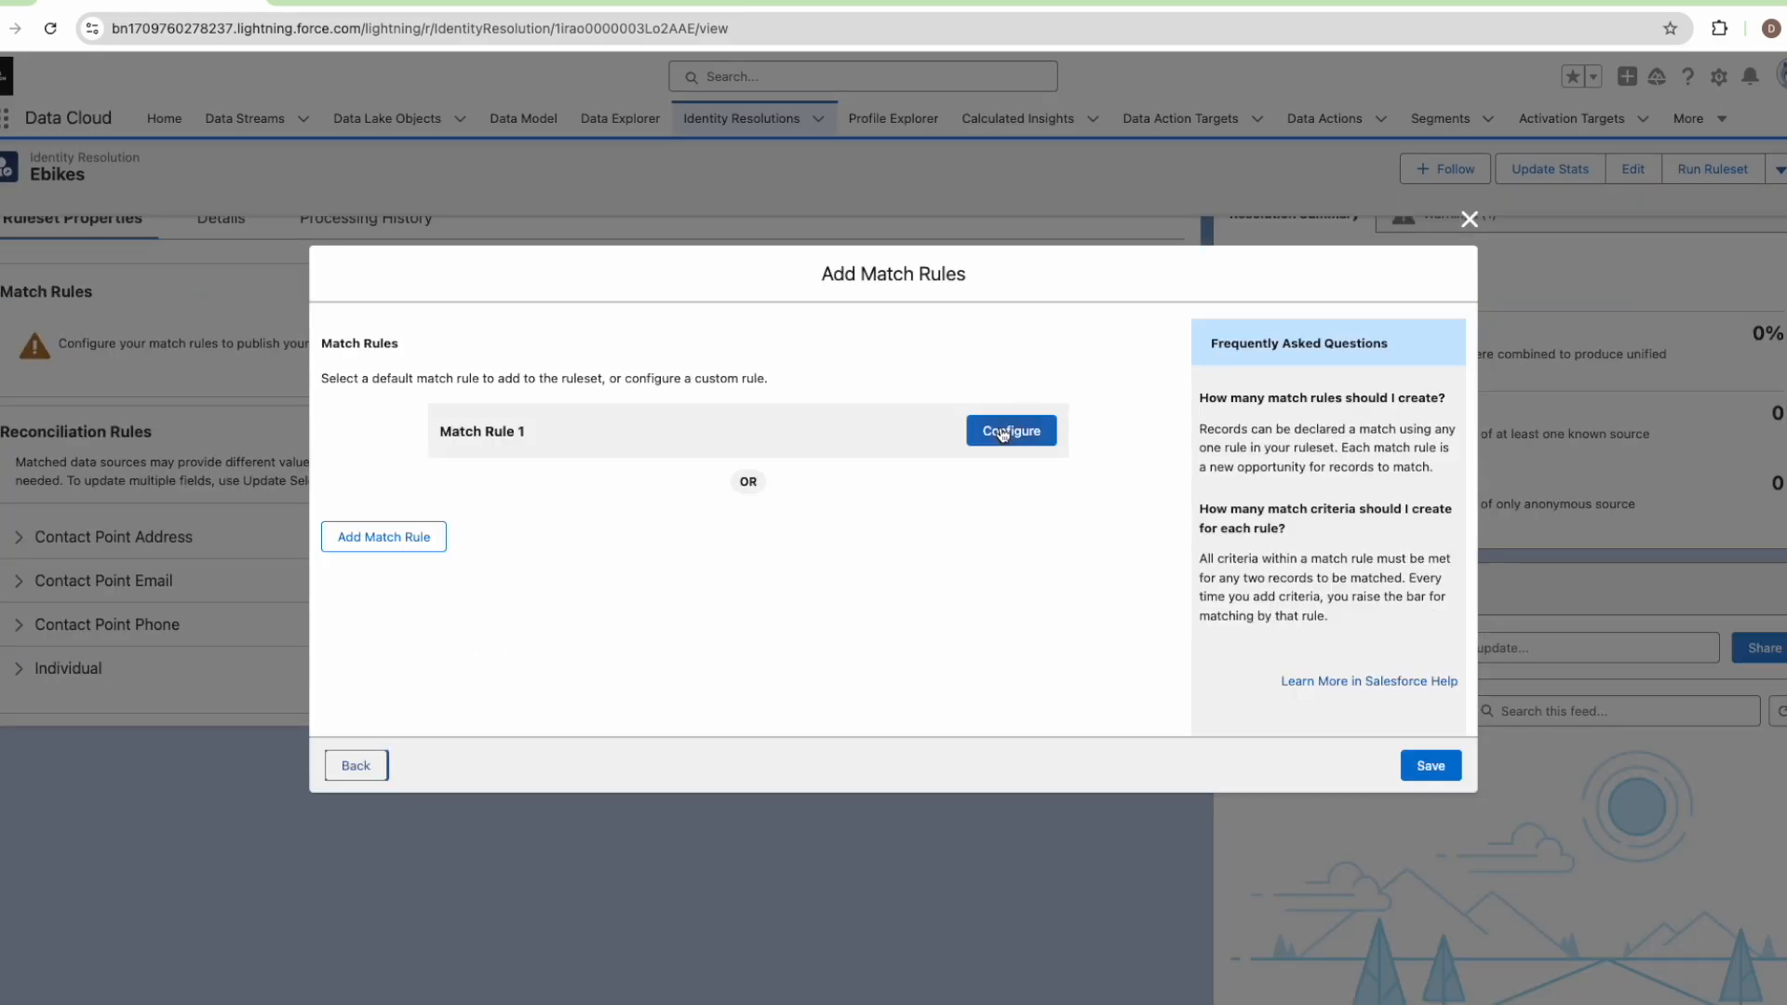
left_click(1002, 432)
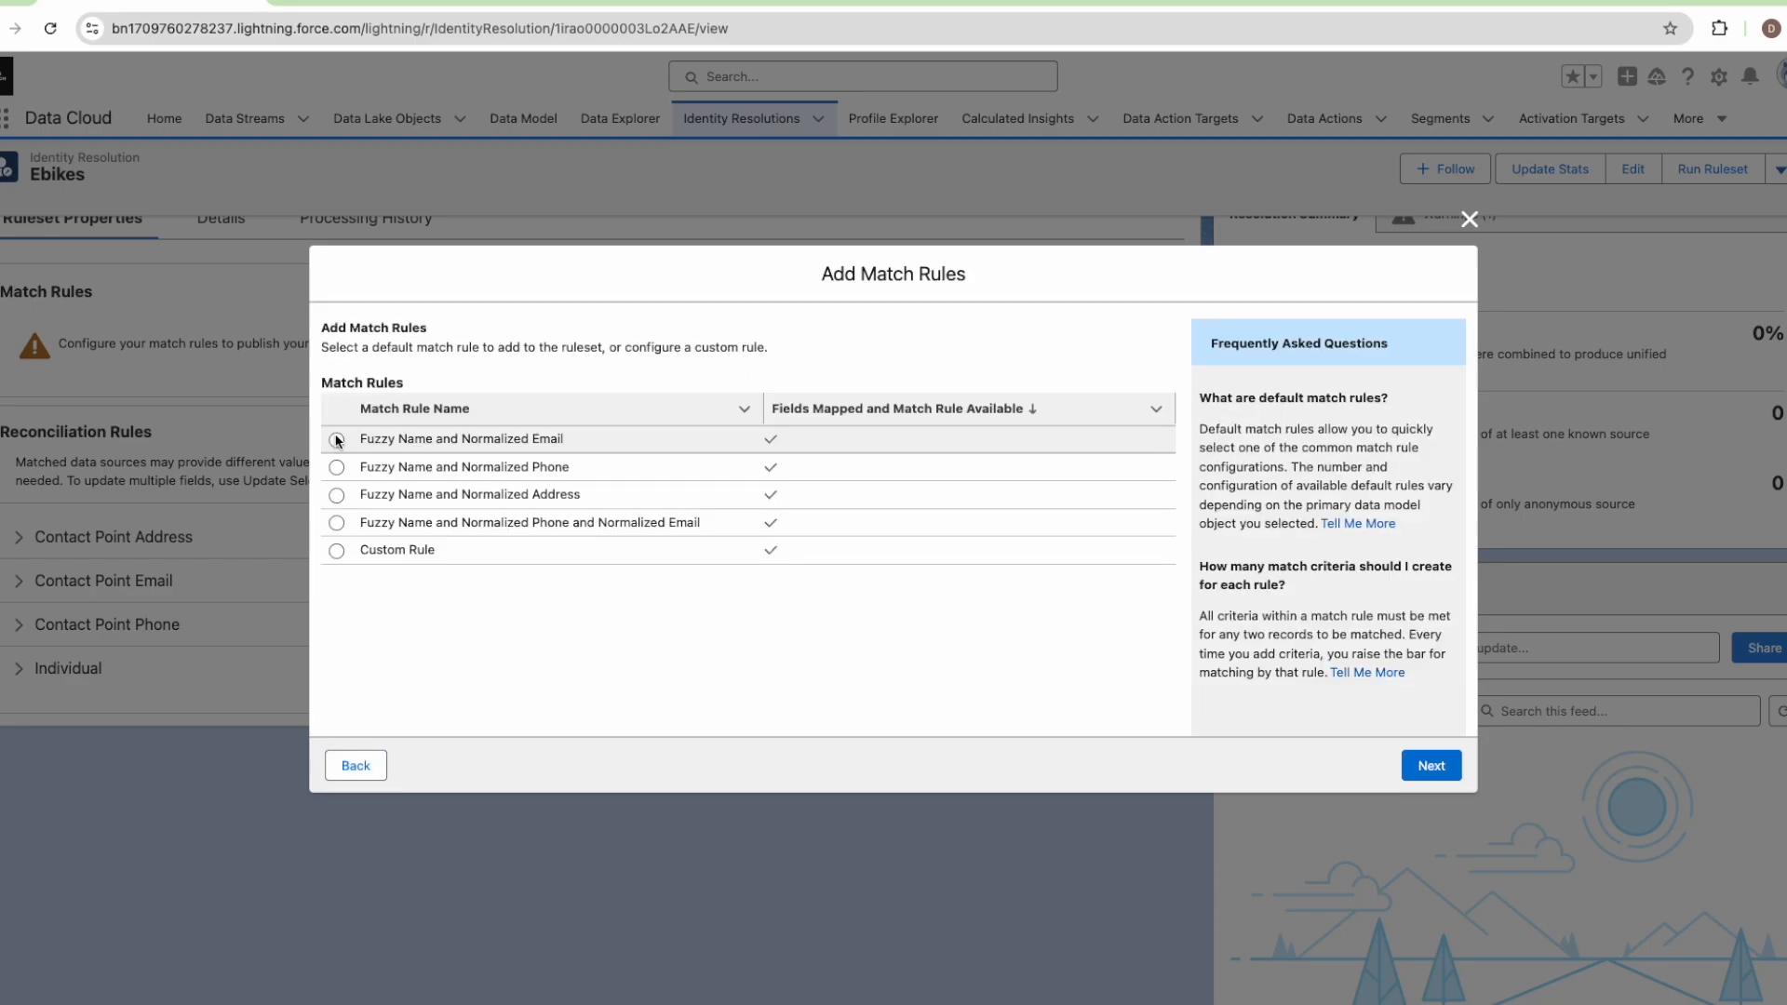
left_click(476, 524)
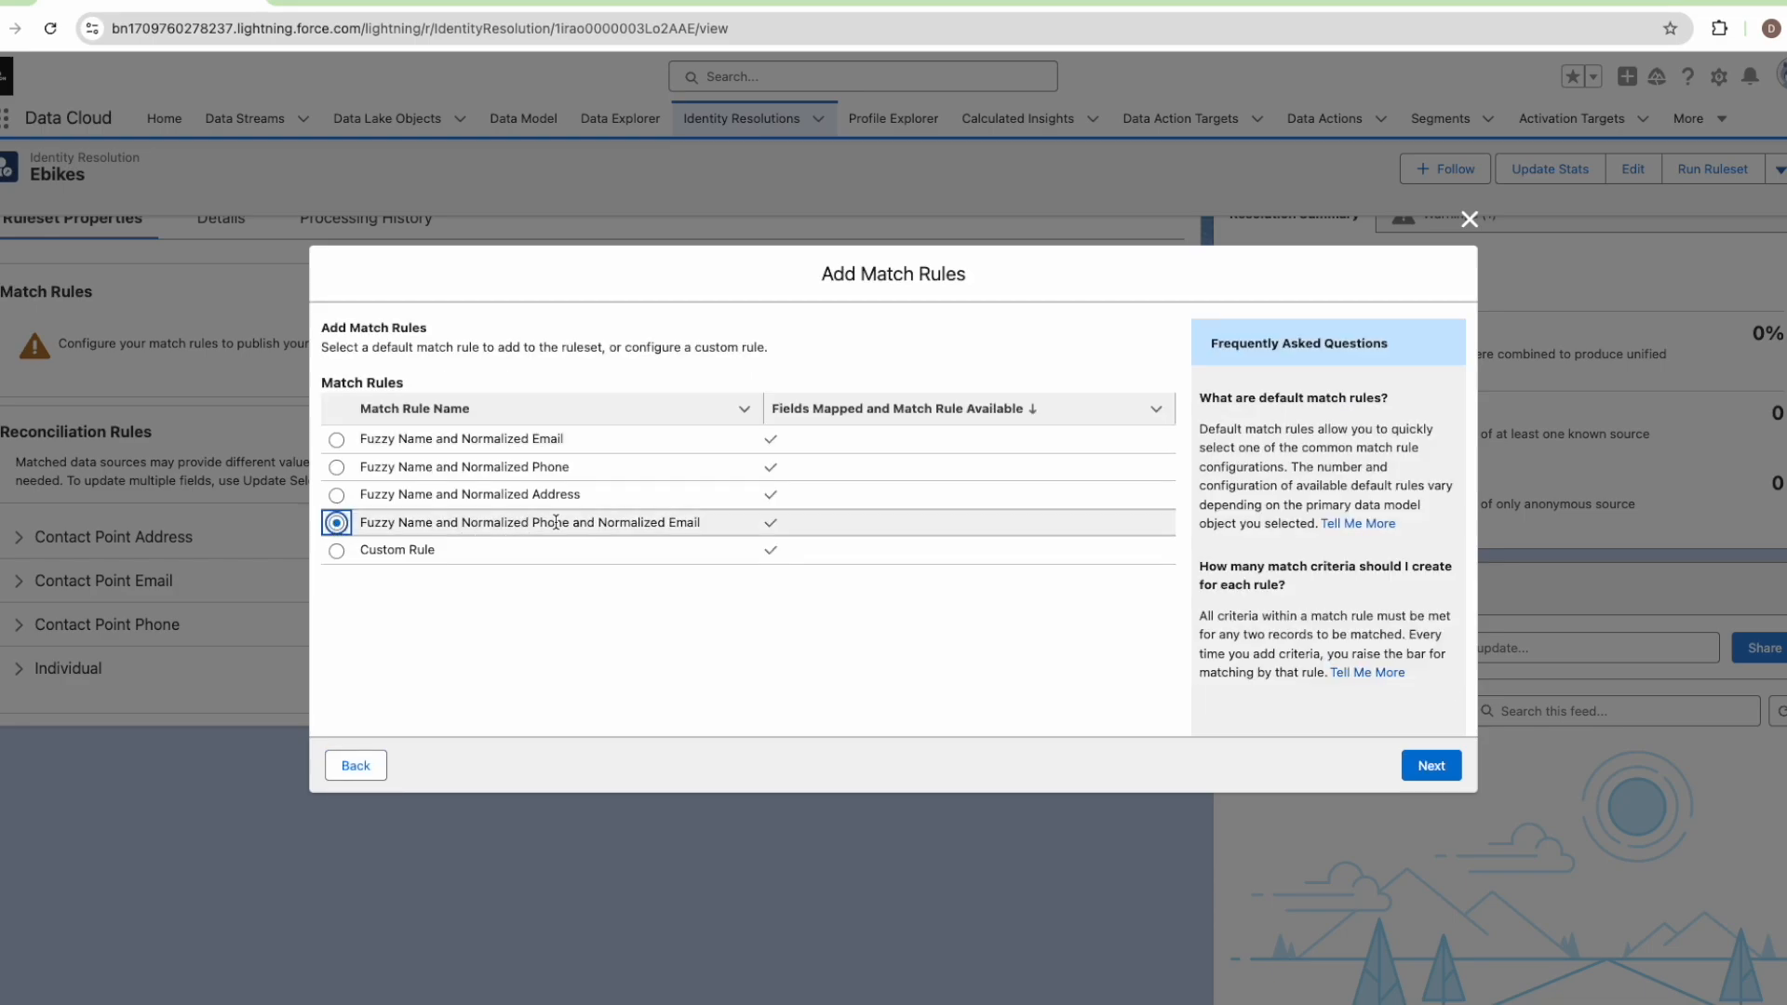
left_click(1431, 765)
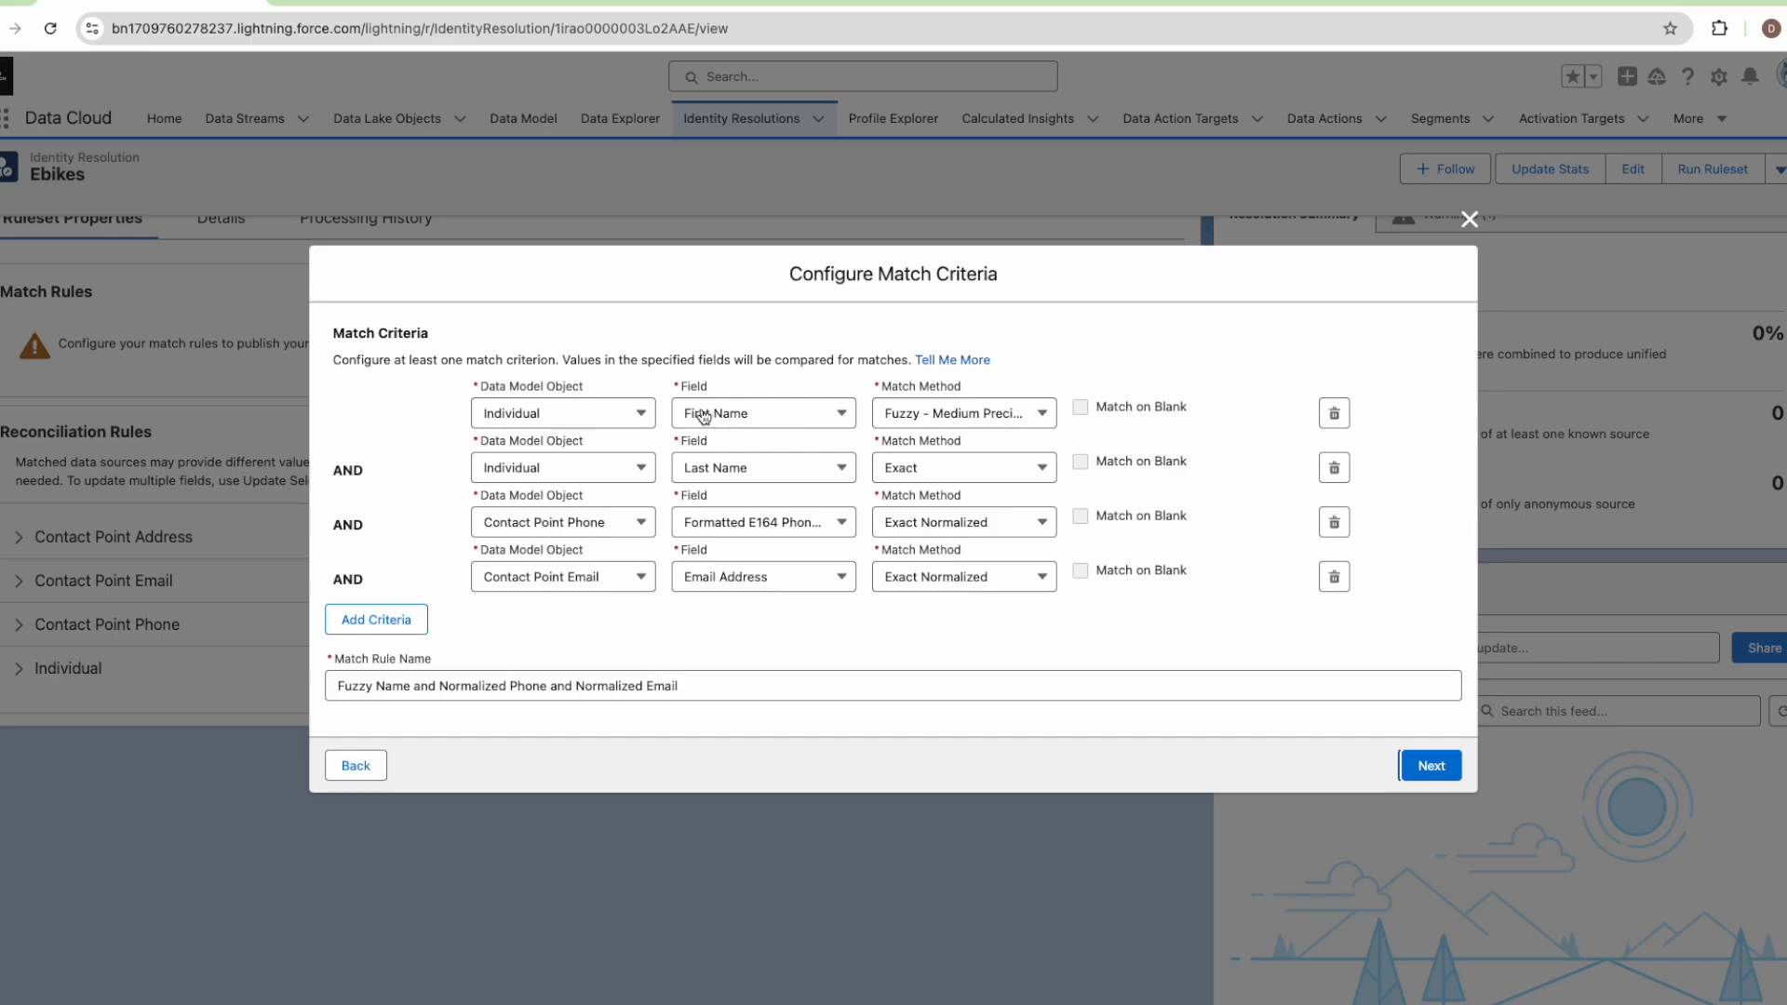
left_click(953, 414)
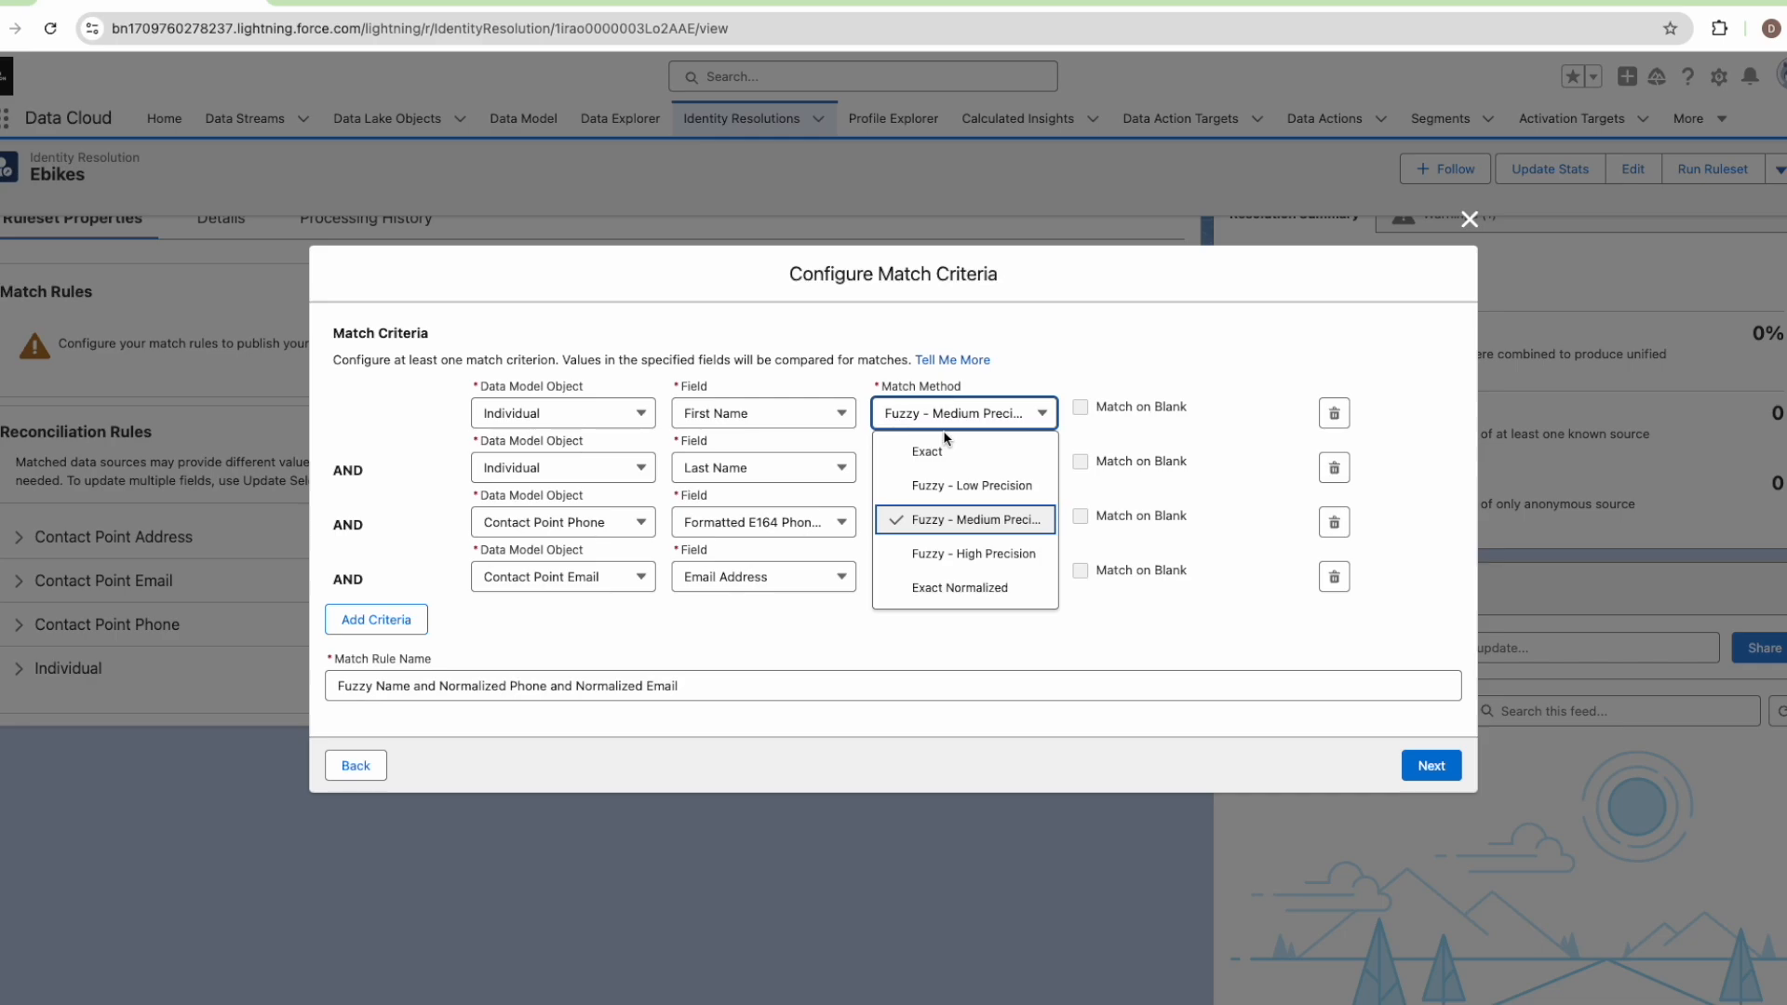
left_click(851, 652)
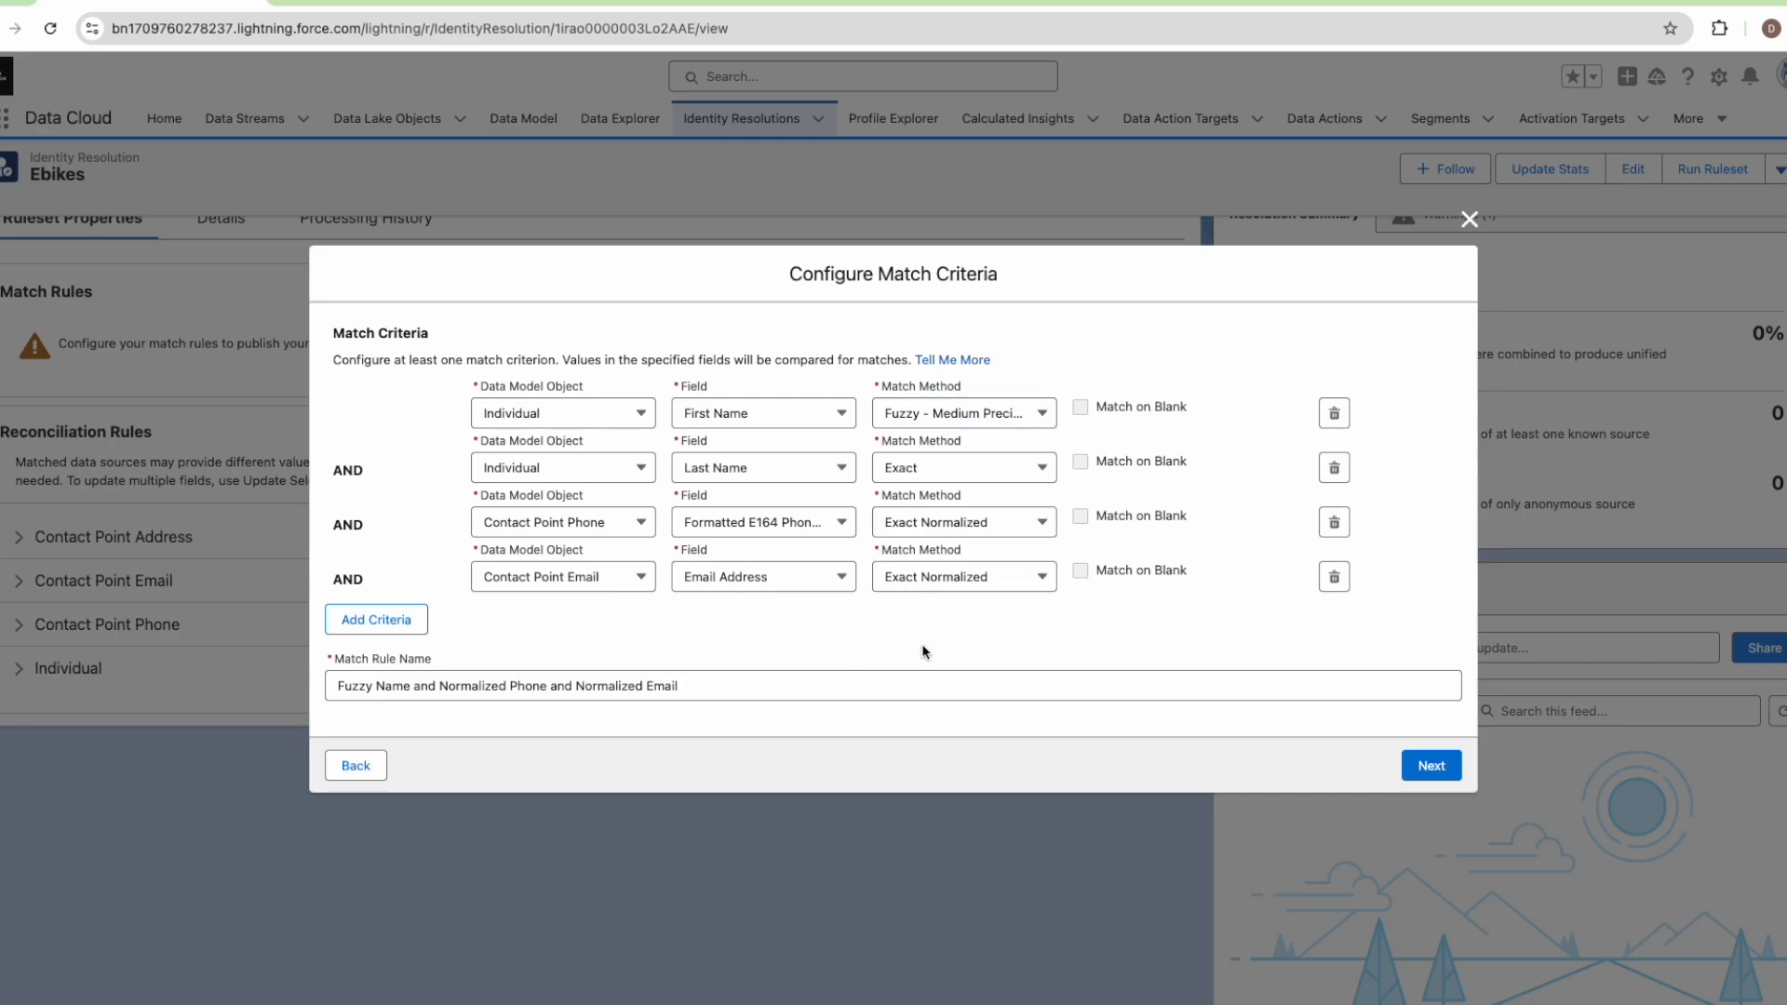
left_click(1430, 765)
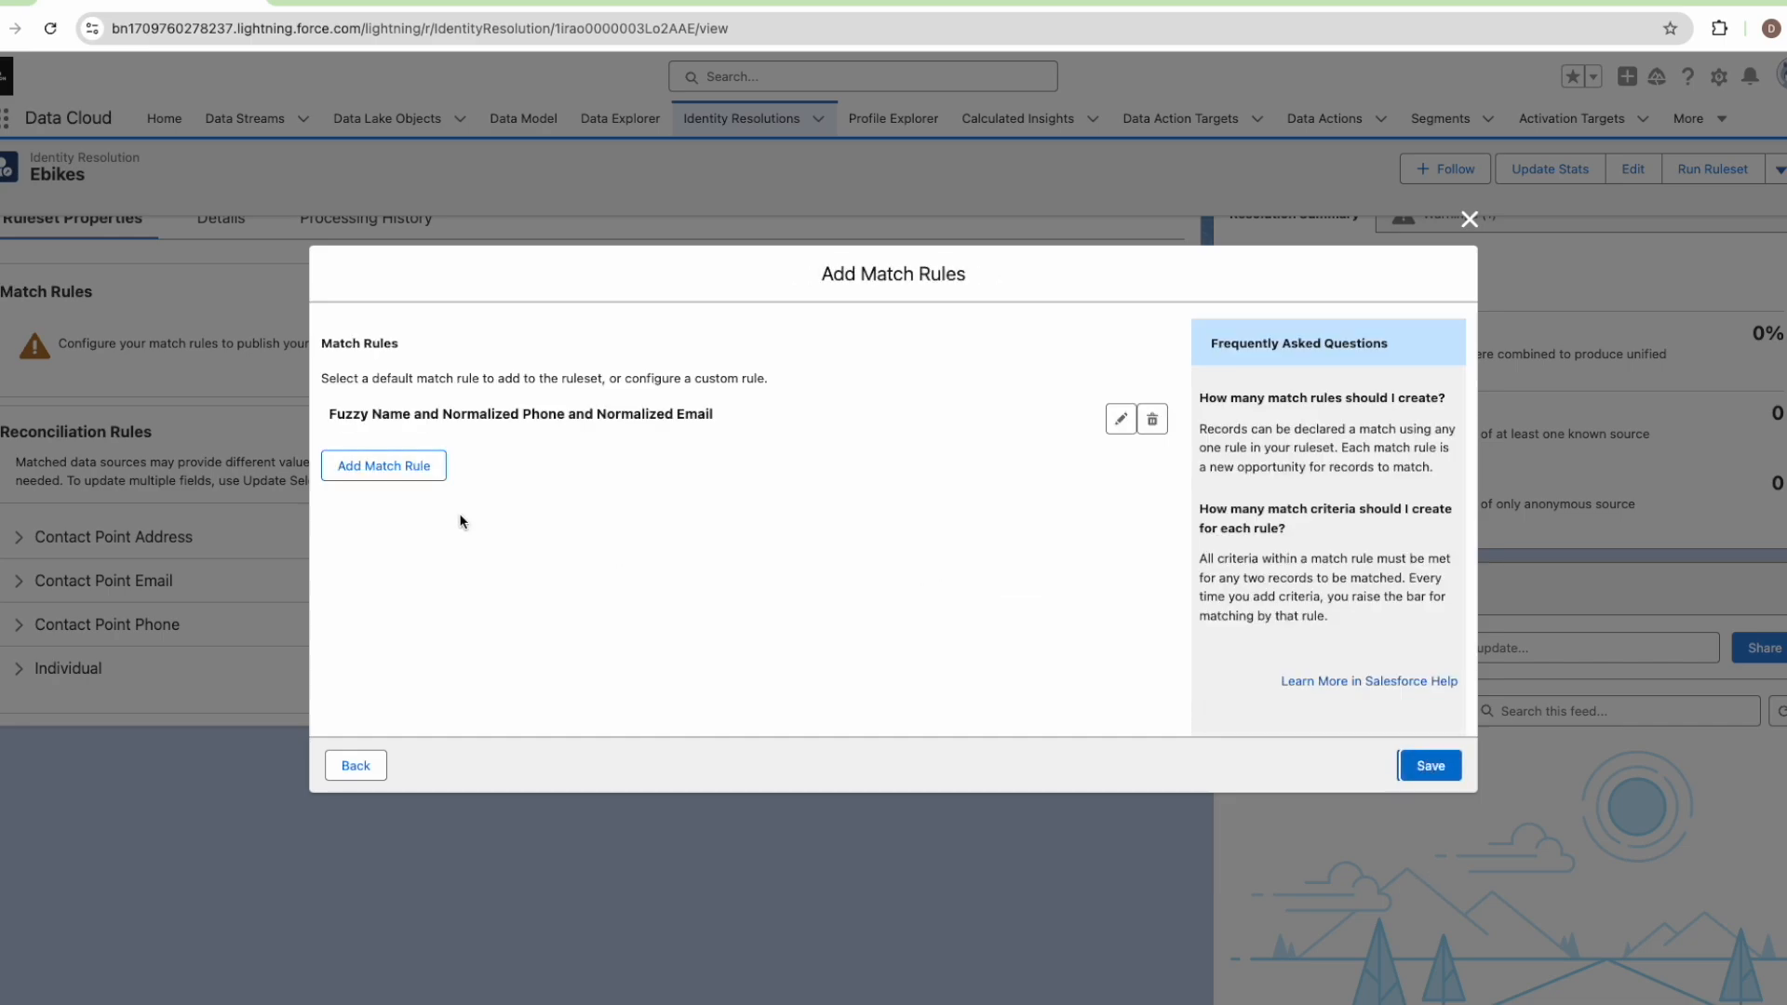
Add a custom match rule whose first criterion matches the Individual object's Birth Date field with the Exact method.
left_click(372, 536)
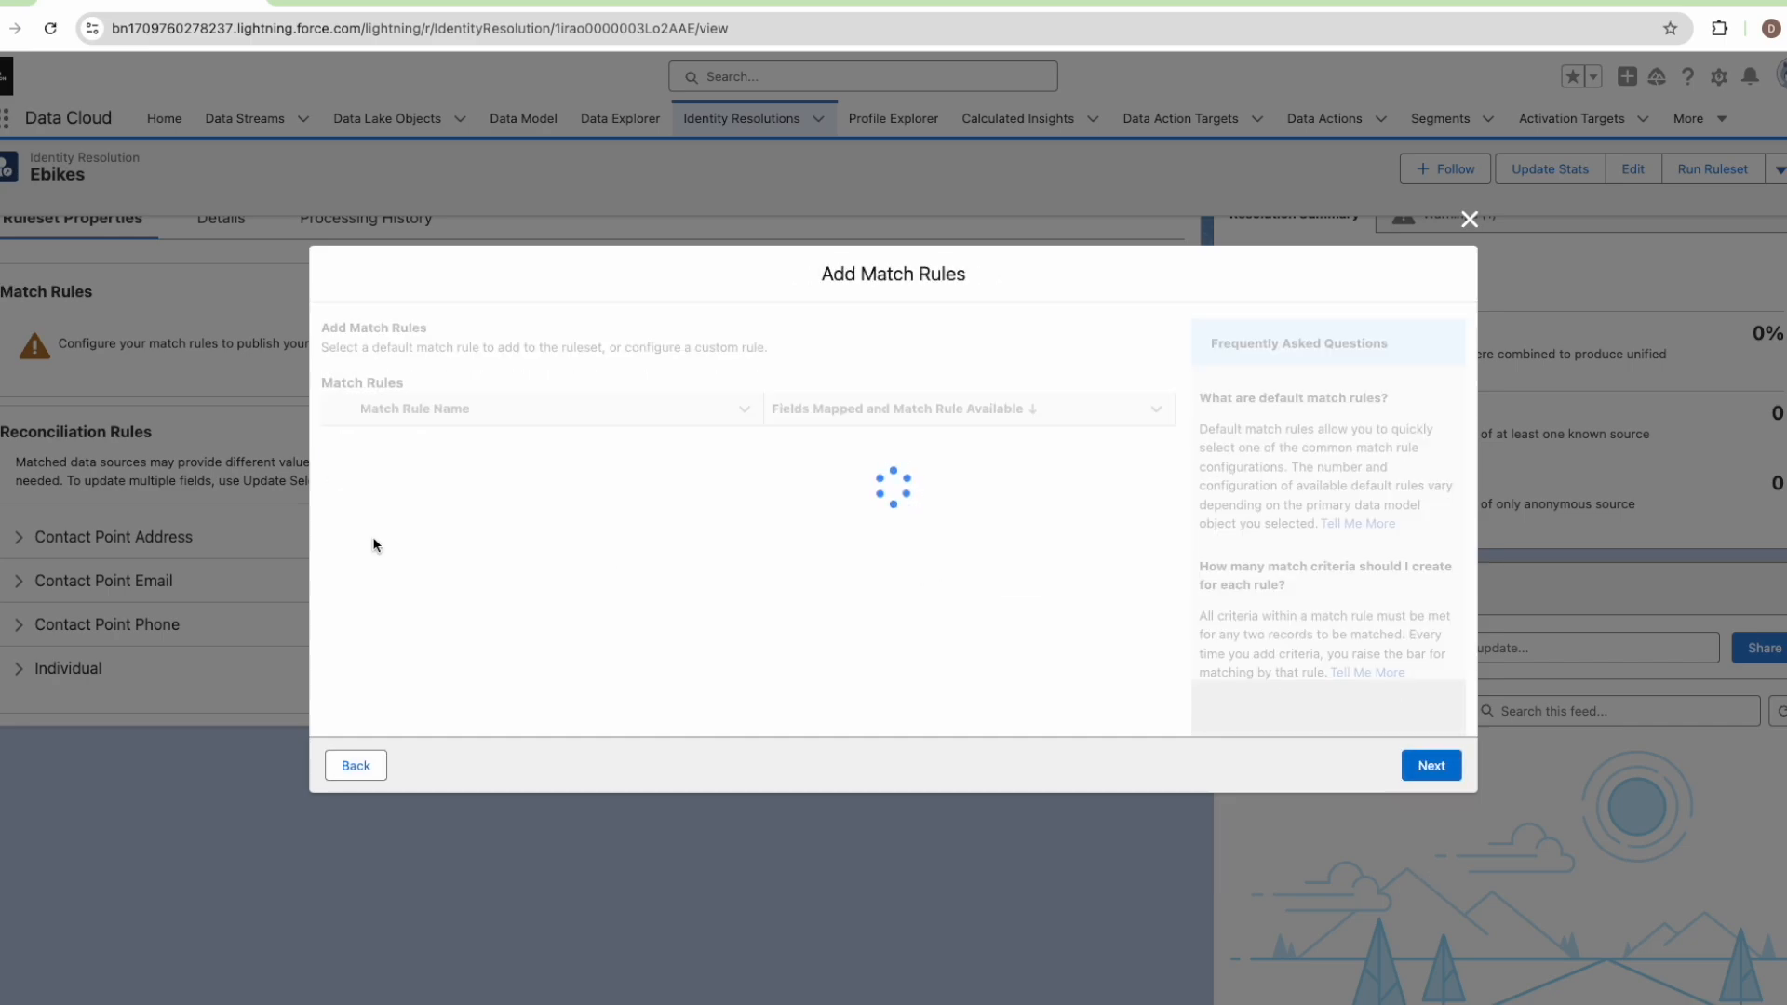
left_click(337, 550)
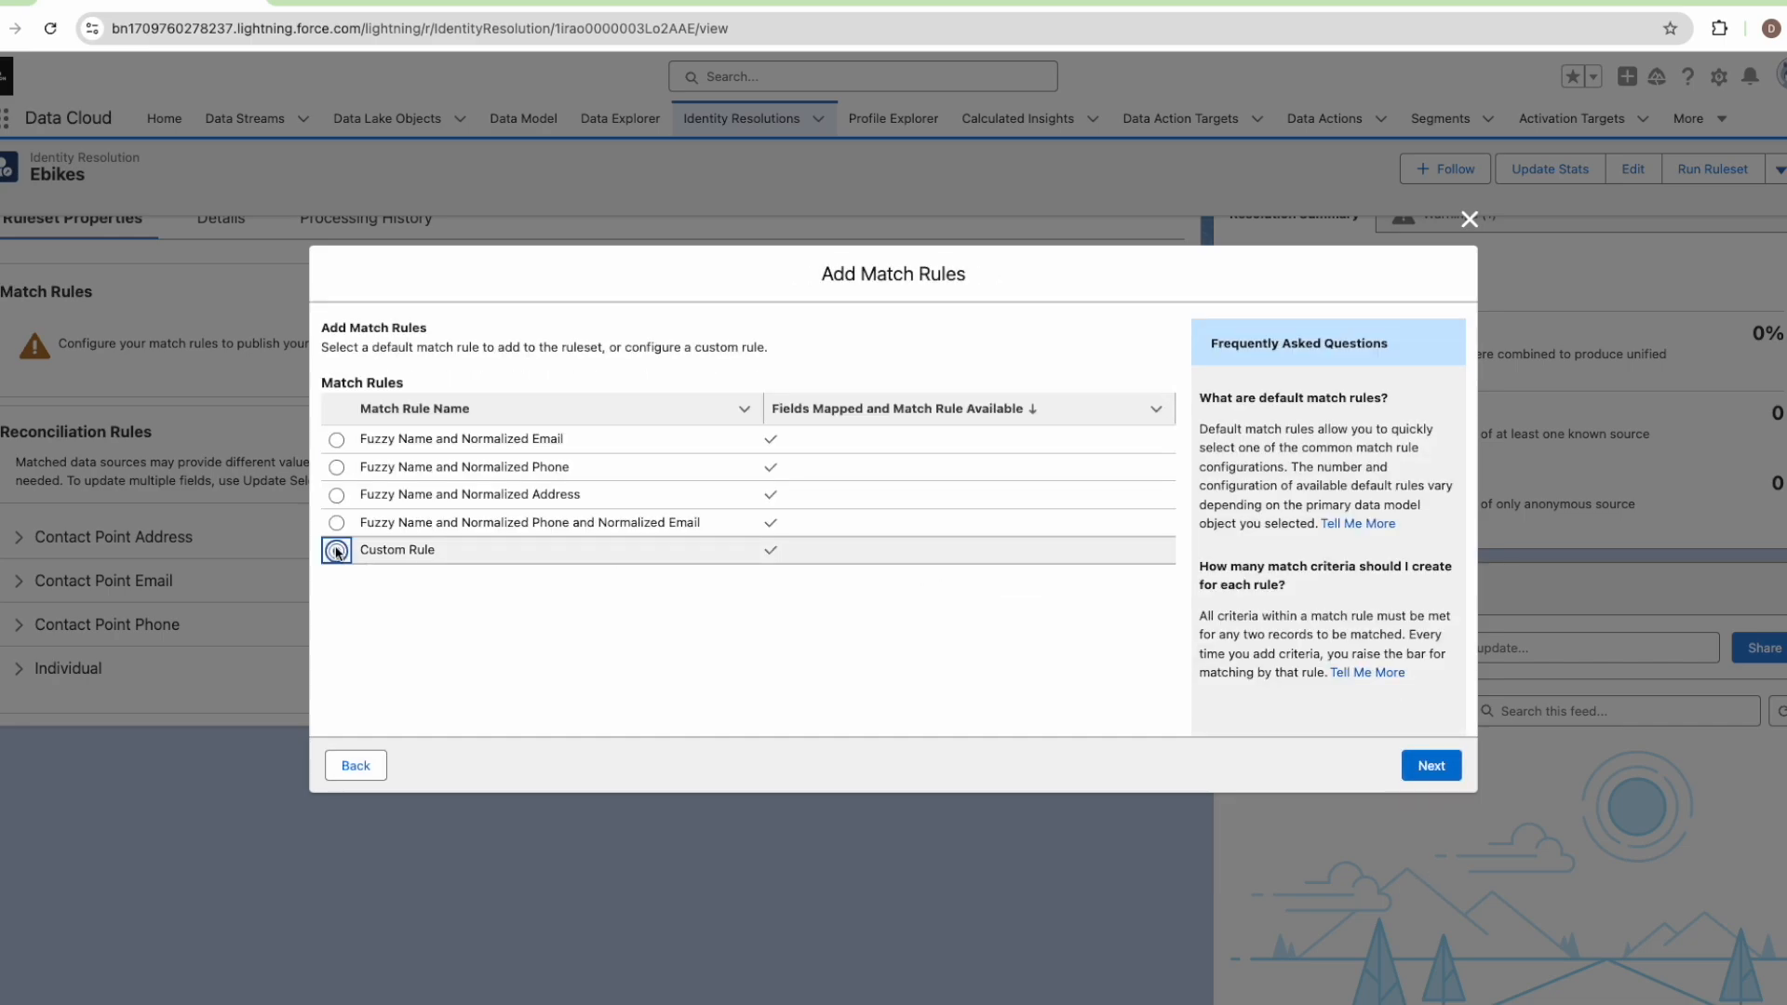
left_click(1430, 765)
left_click(557, 413)
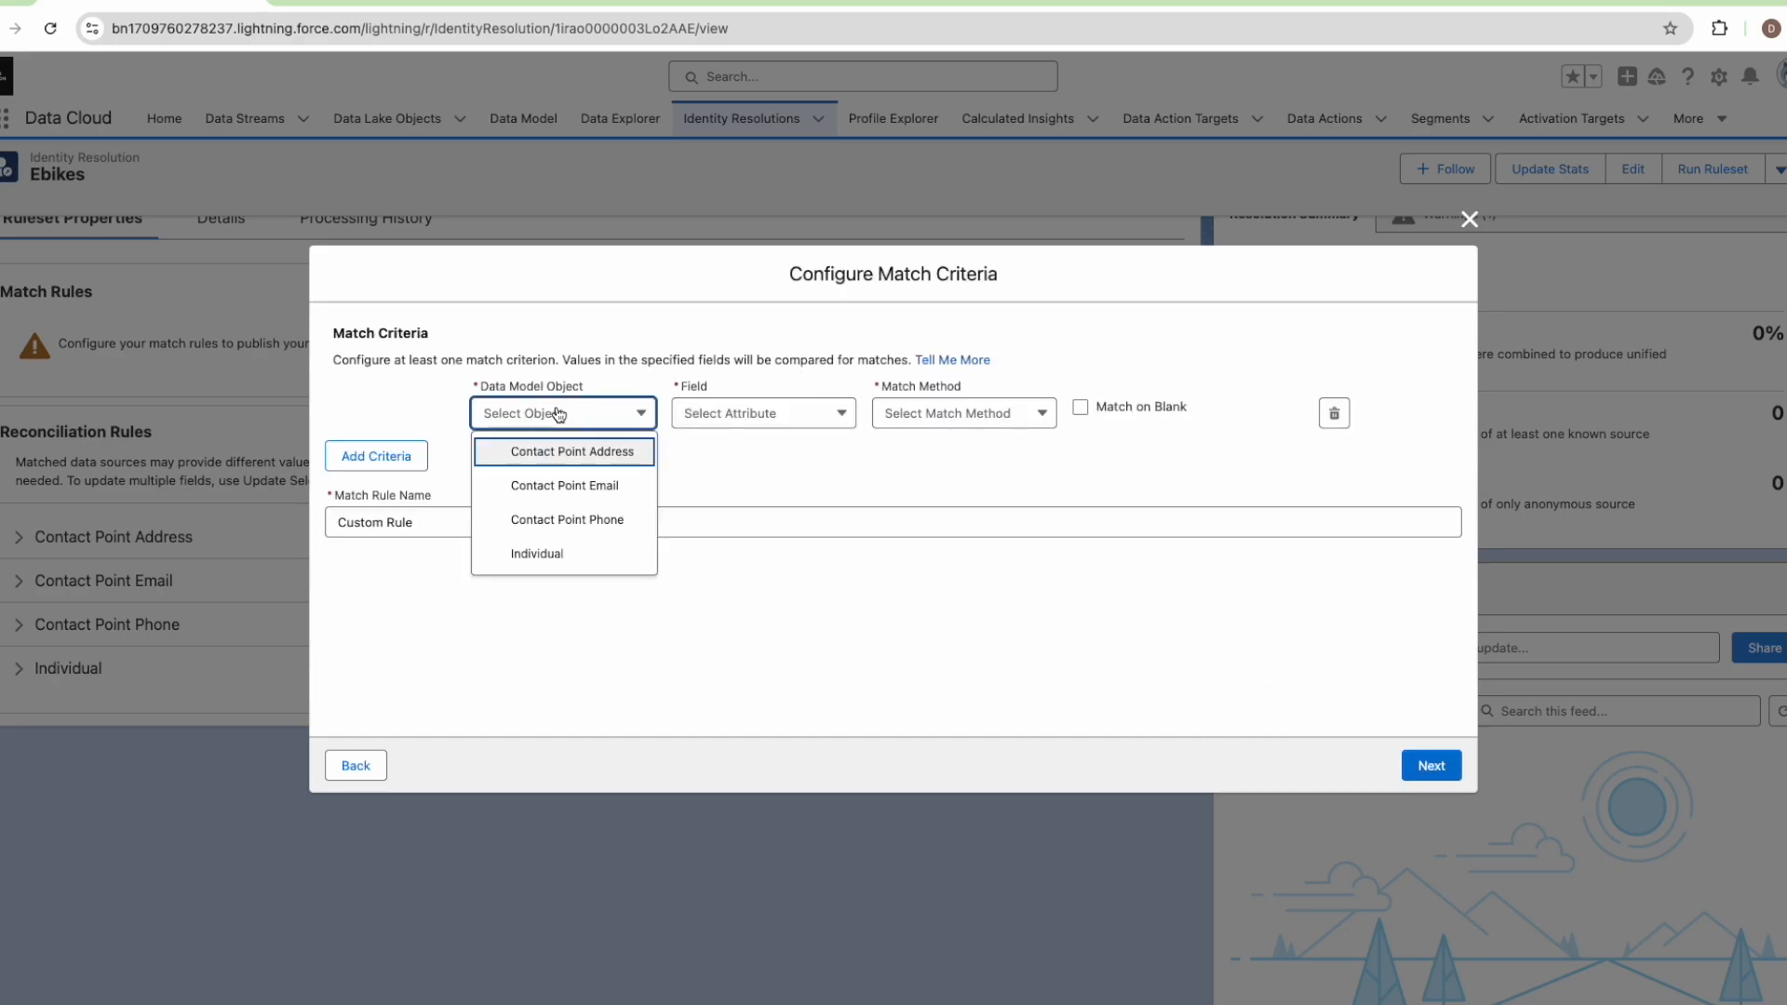
left_click(554, 553)
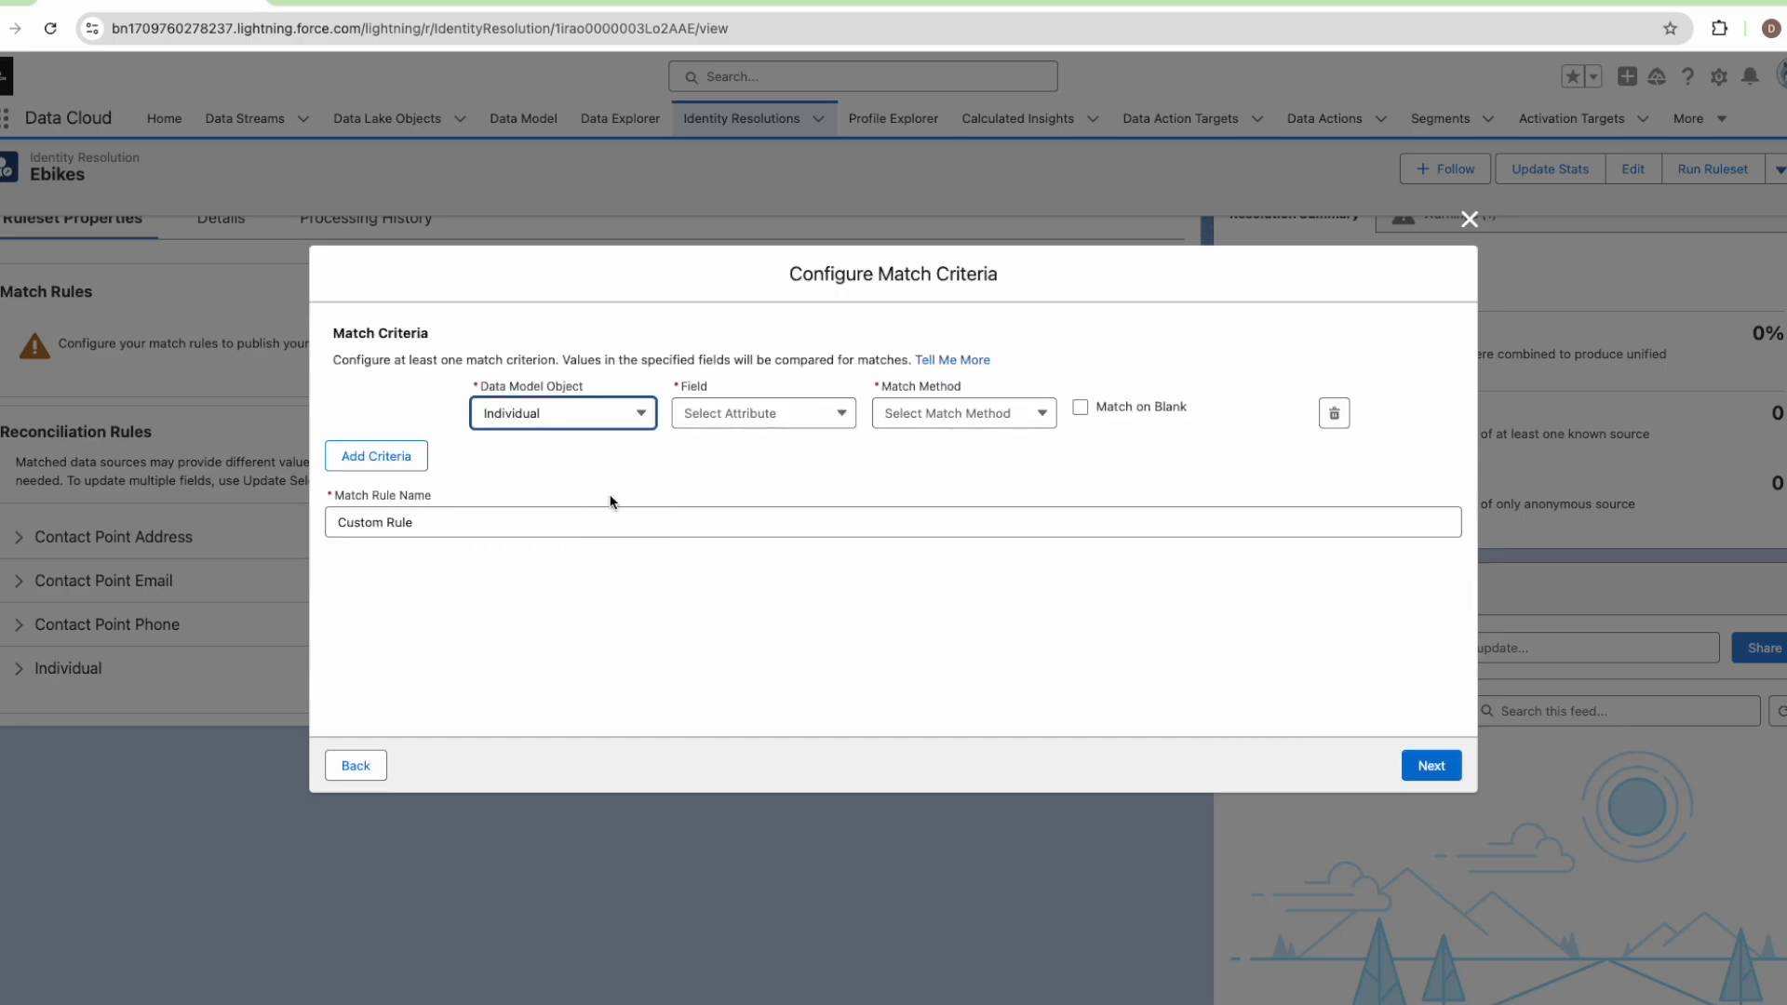
left_click(713, 415)
left_click(734, 485)
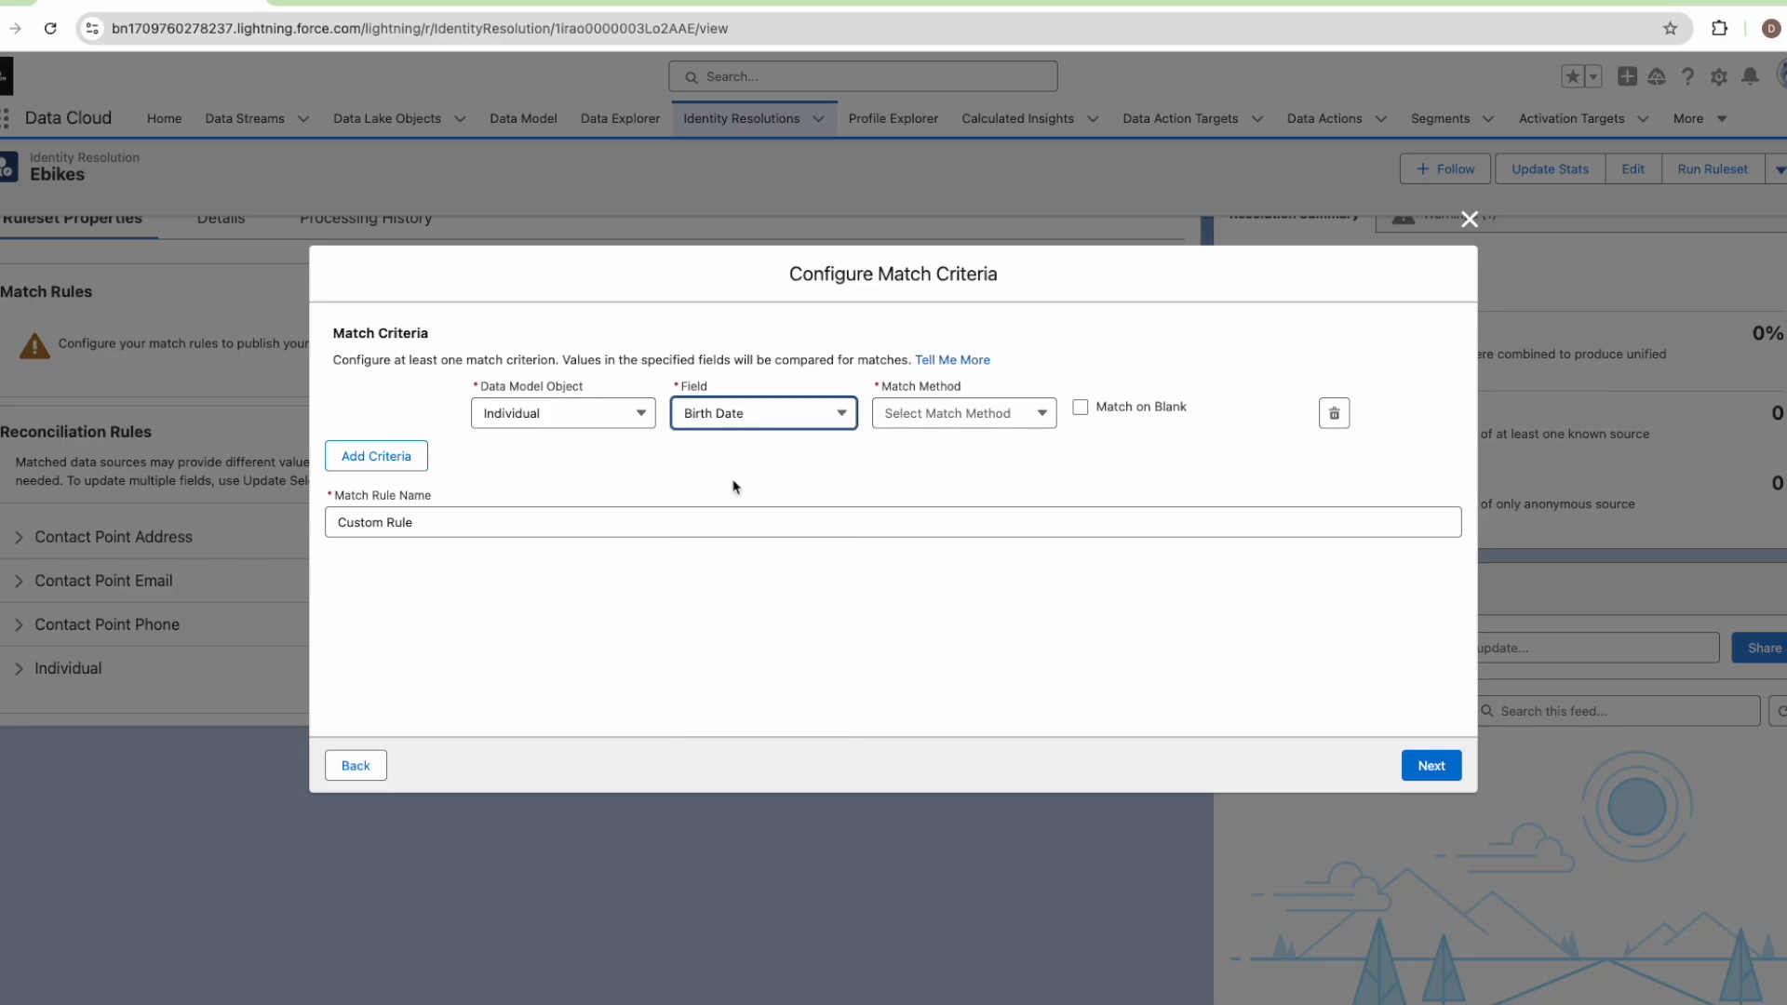
left_click(929, 423)
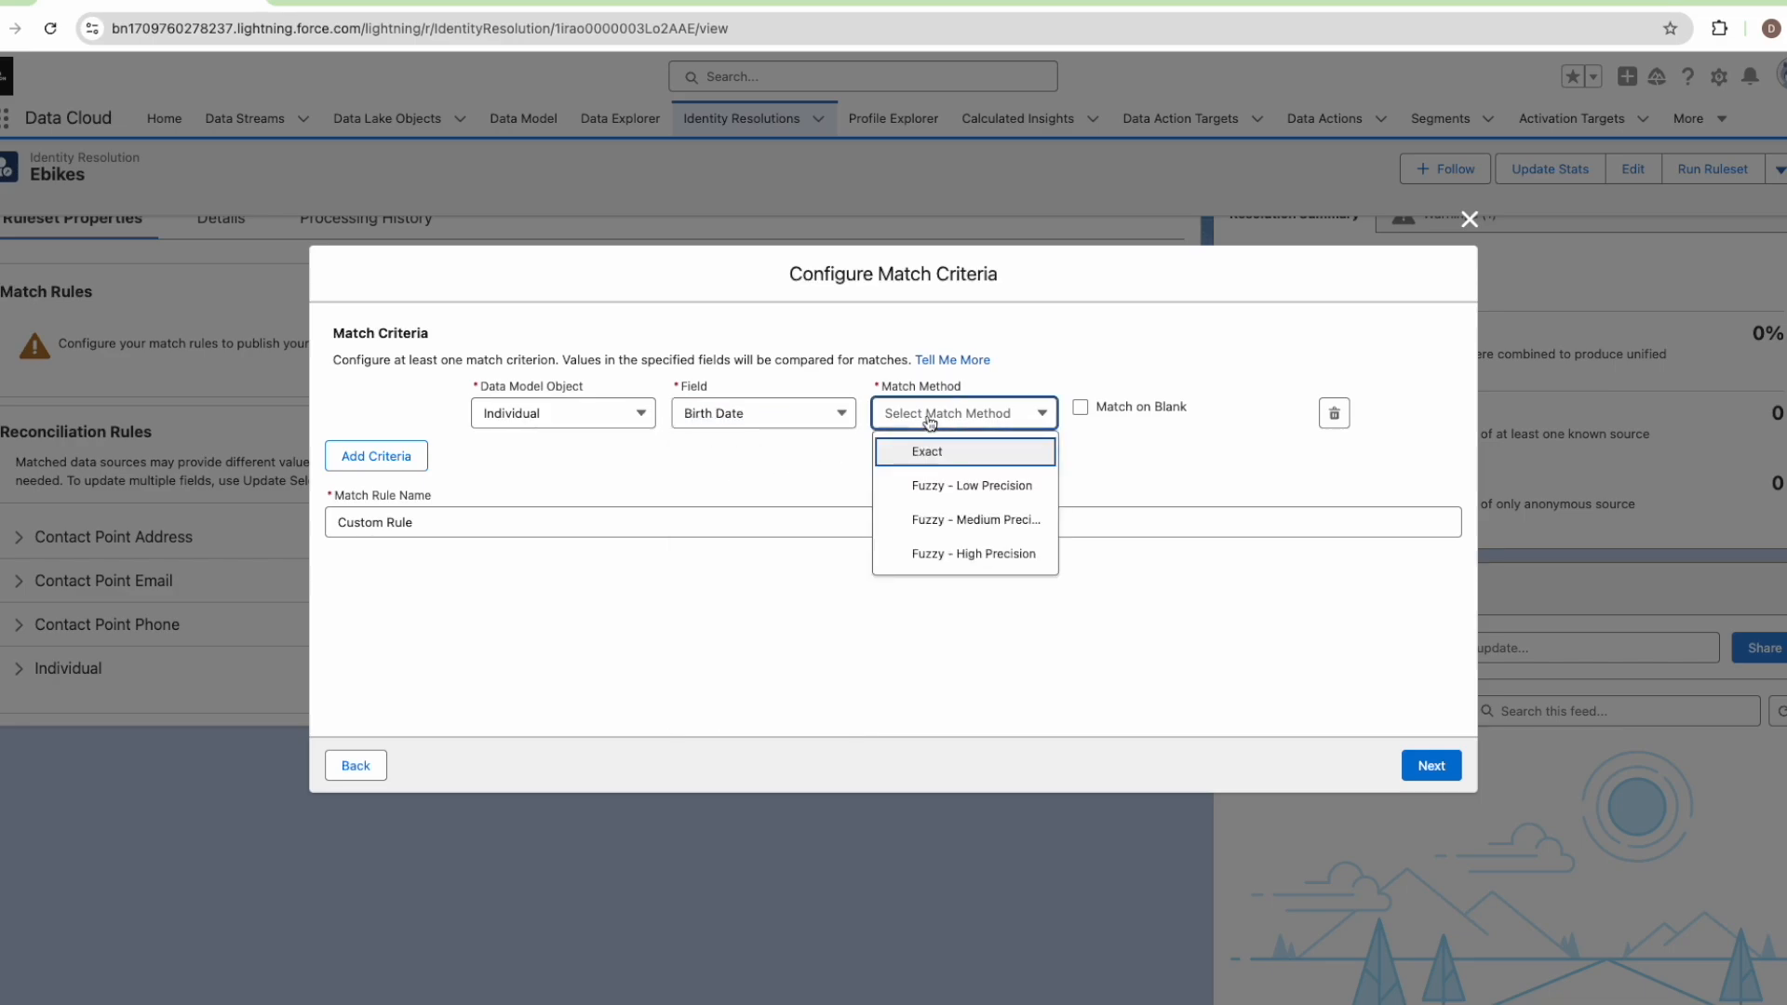
left_click(930, 451)
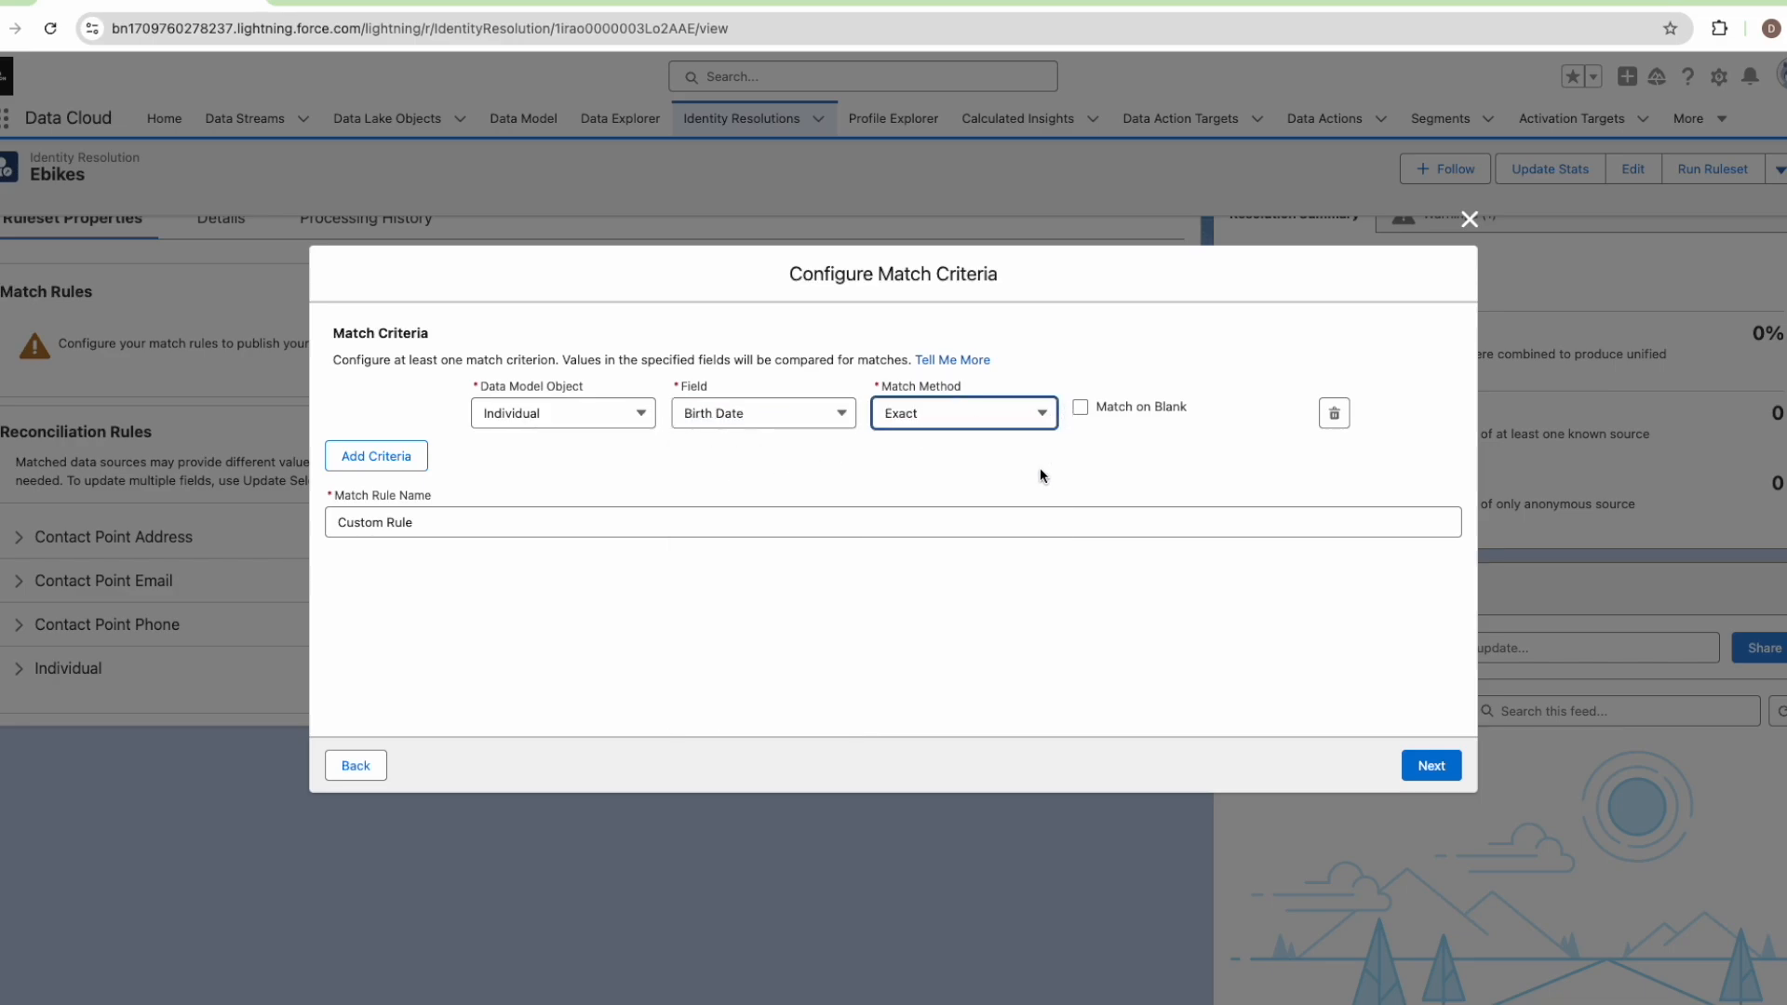
Add a second criterion matching the Contact Point Email object's Email Address field with the Exact Normalized method.
left_click(376, 455)
left_click(583, 470)
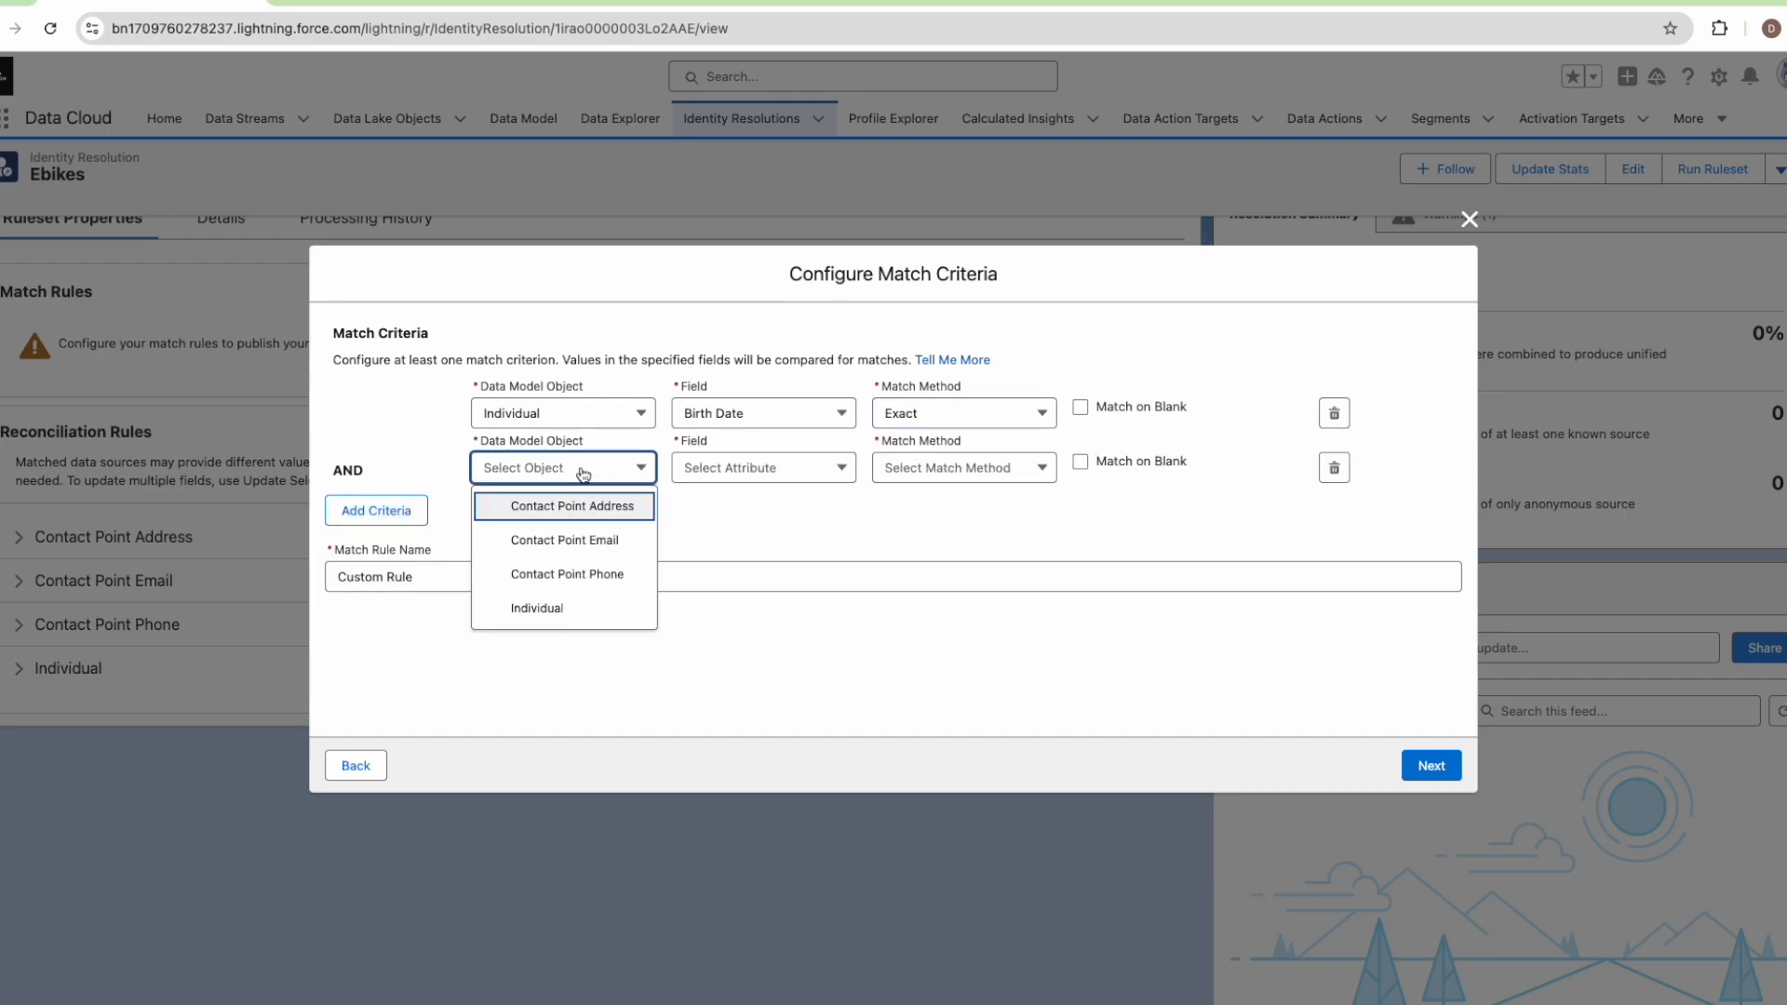
left_click(569, 538)
left_click(678, 470)
left_click(714, 507)
left_click(890, 475)
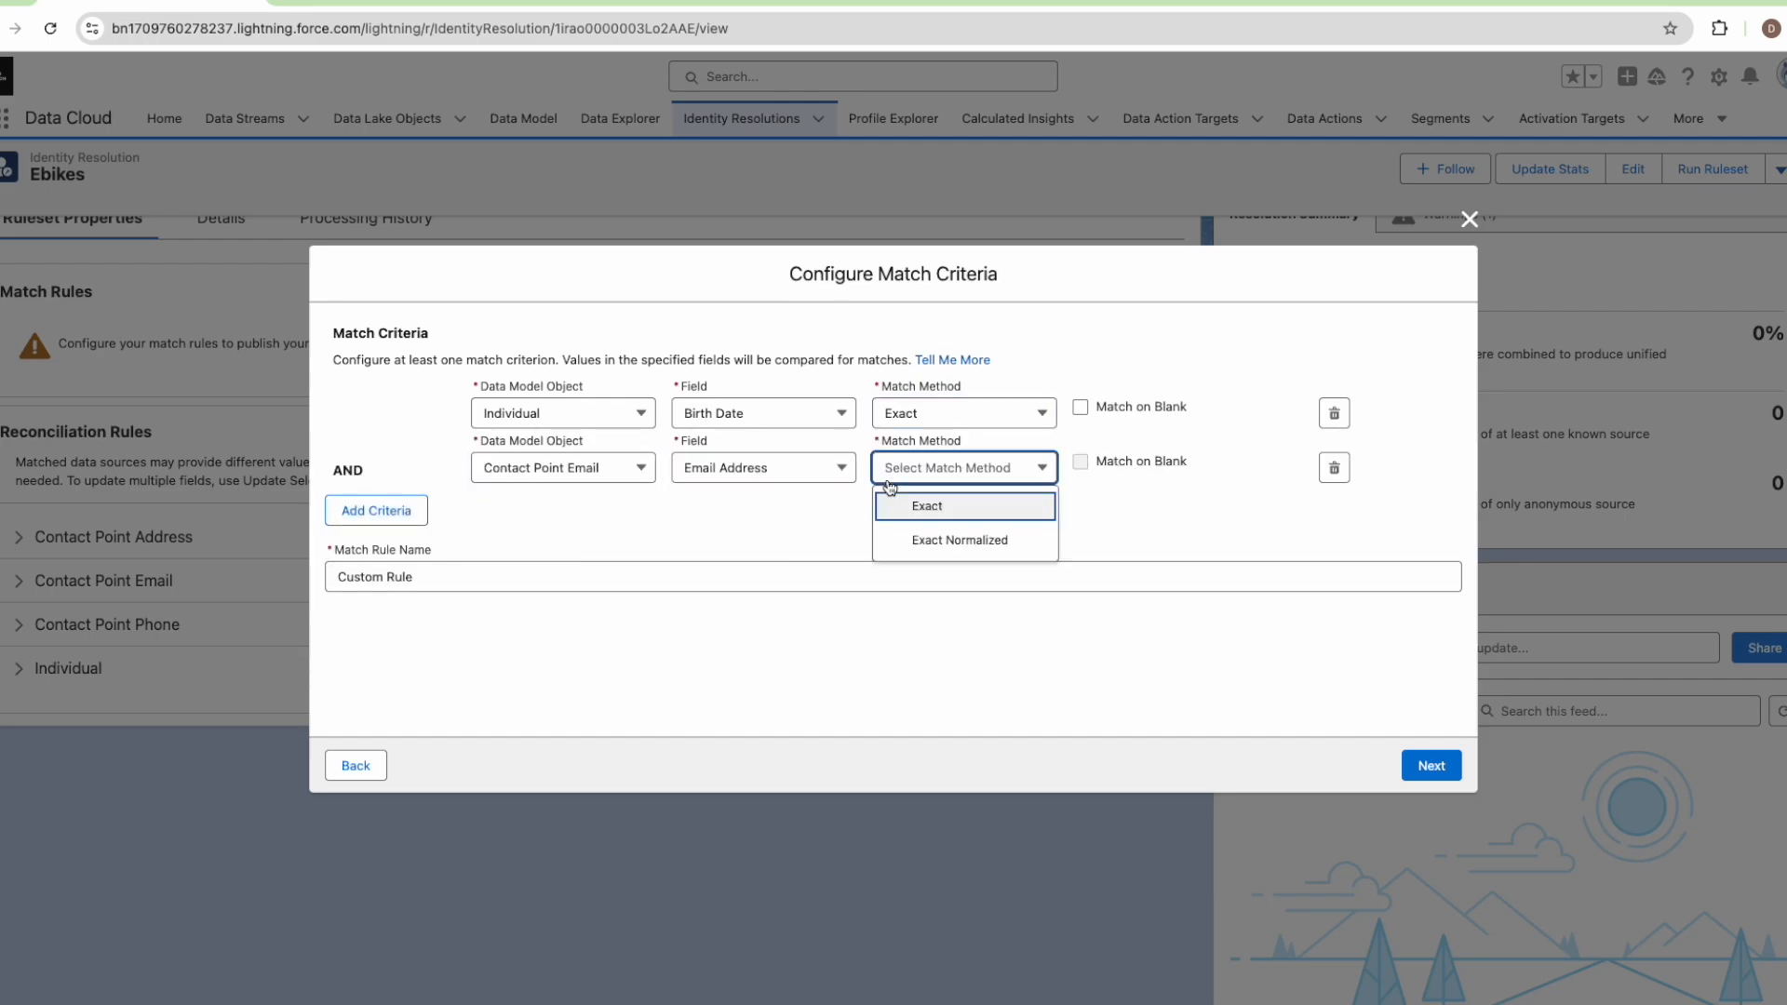
left_click(902, 508)
left_click(915, 476)
left_click(931, 538)
Add a third criterion matching the Individual object's First Name field with the Fuzzy - Medium Precision method.
left_click(398, 512)
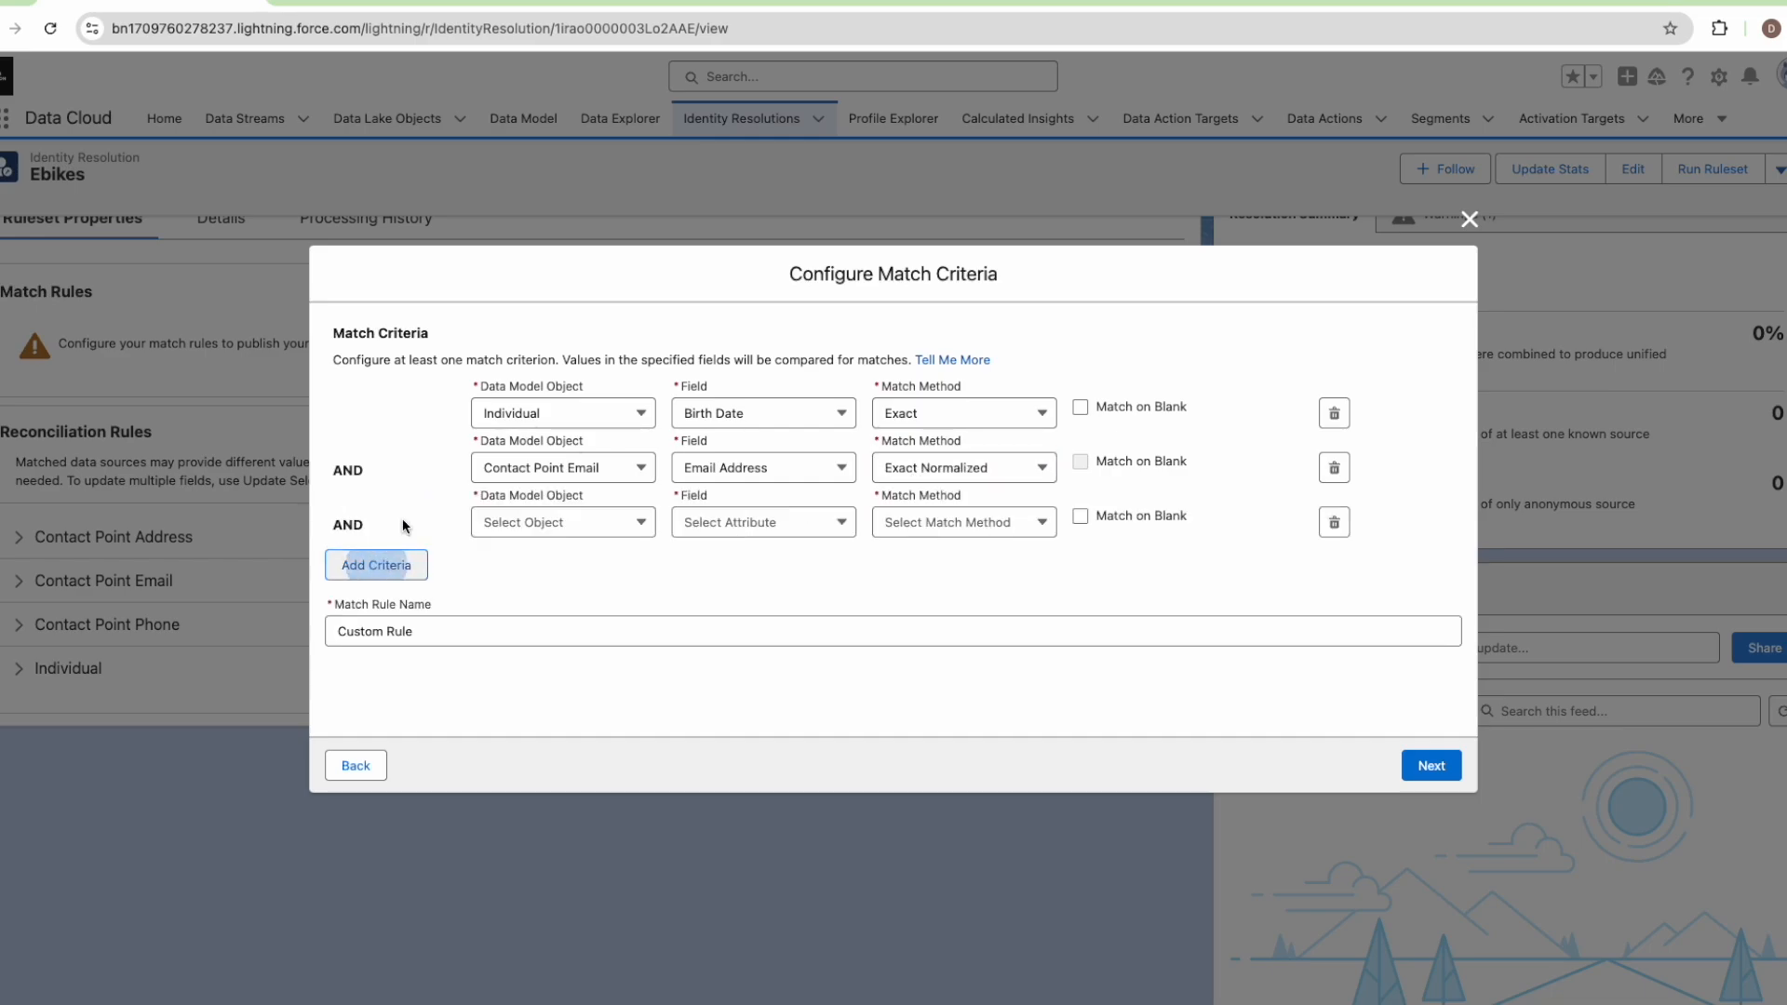
left_click(575, 523)
left_click(556, 668)
left_click(702, 522)
scroll(730, 653, "down", 2)
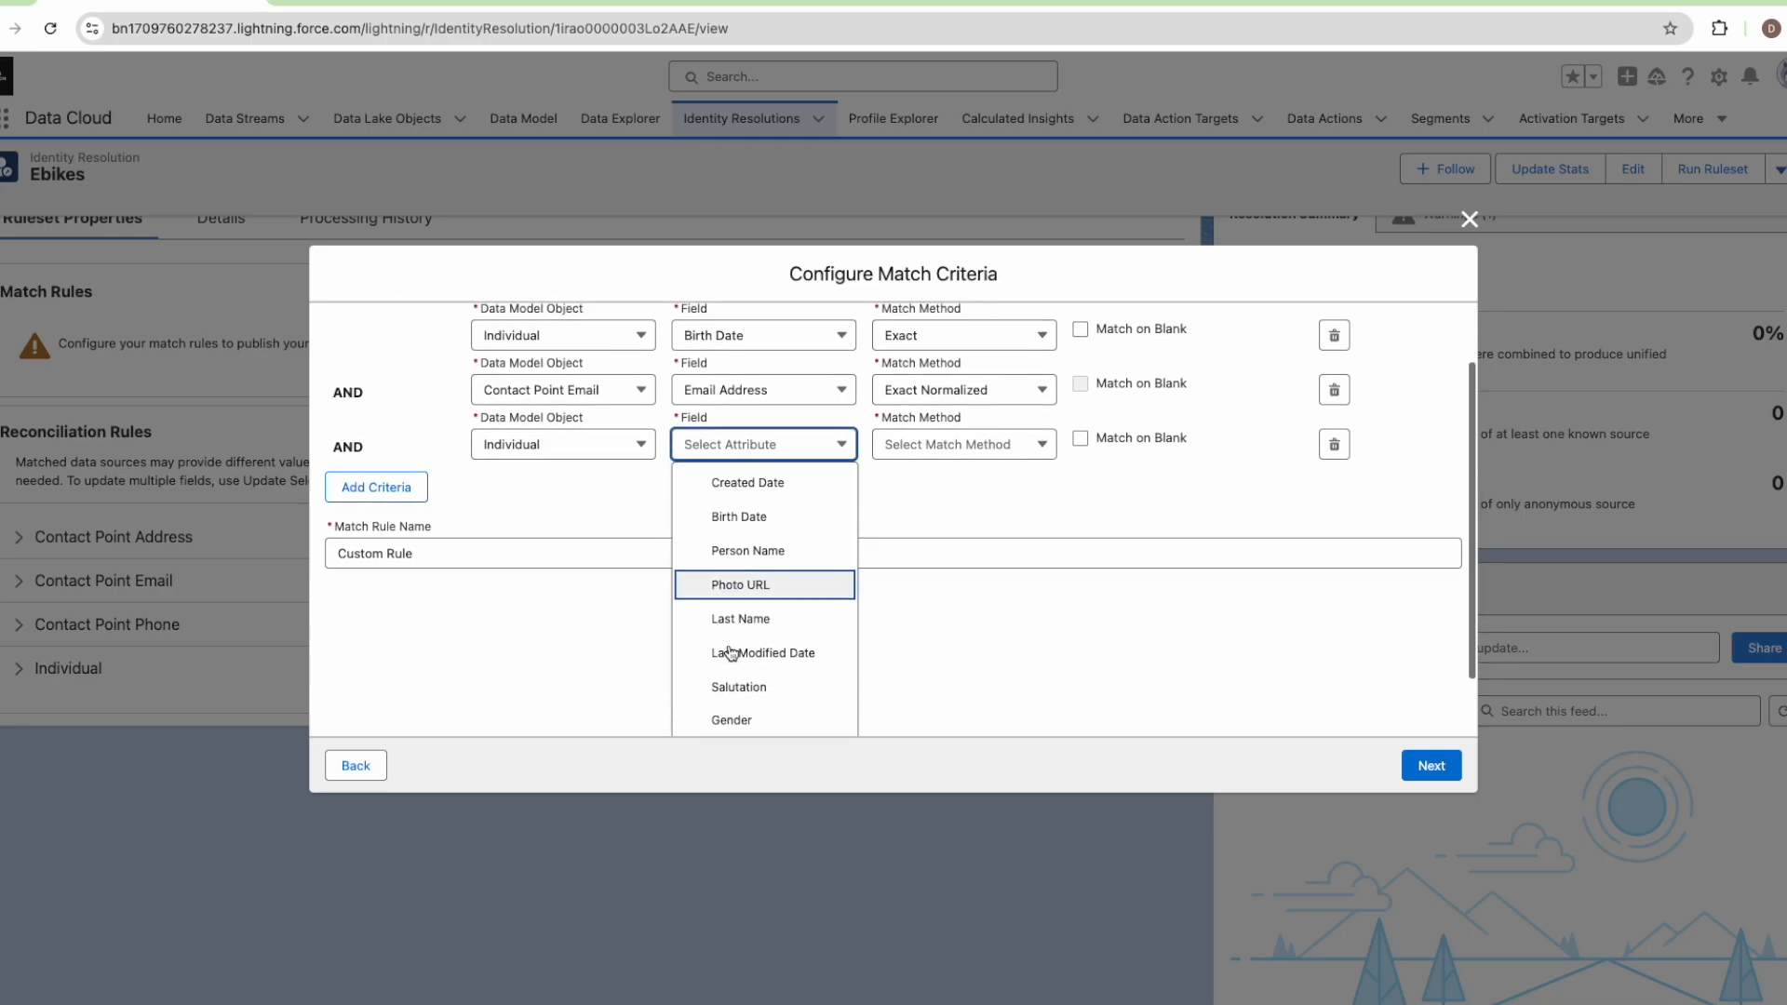
scroll(731, 654, "down", 2)
left_click(734, 680)
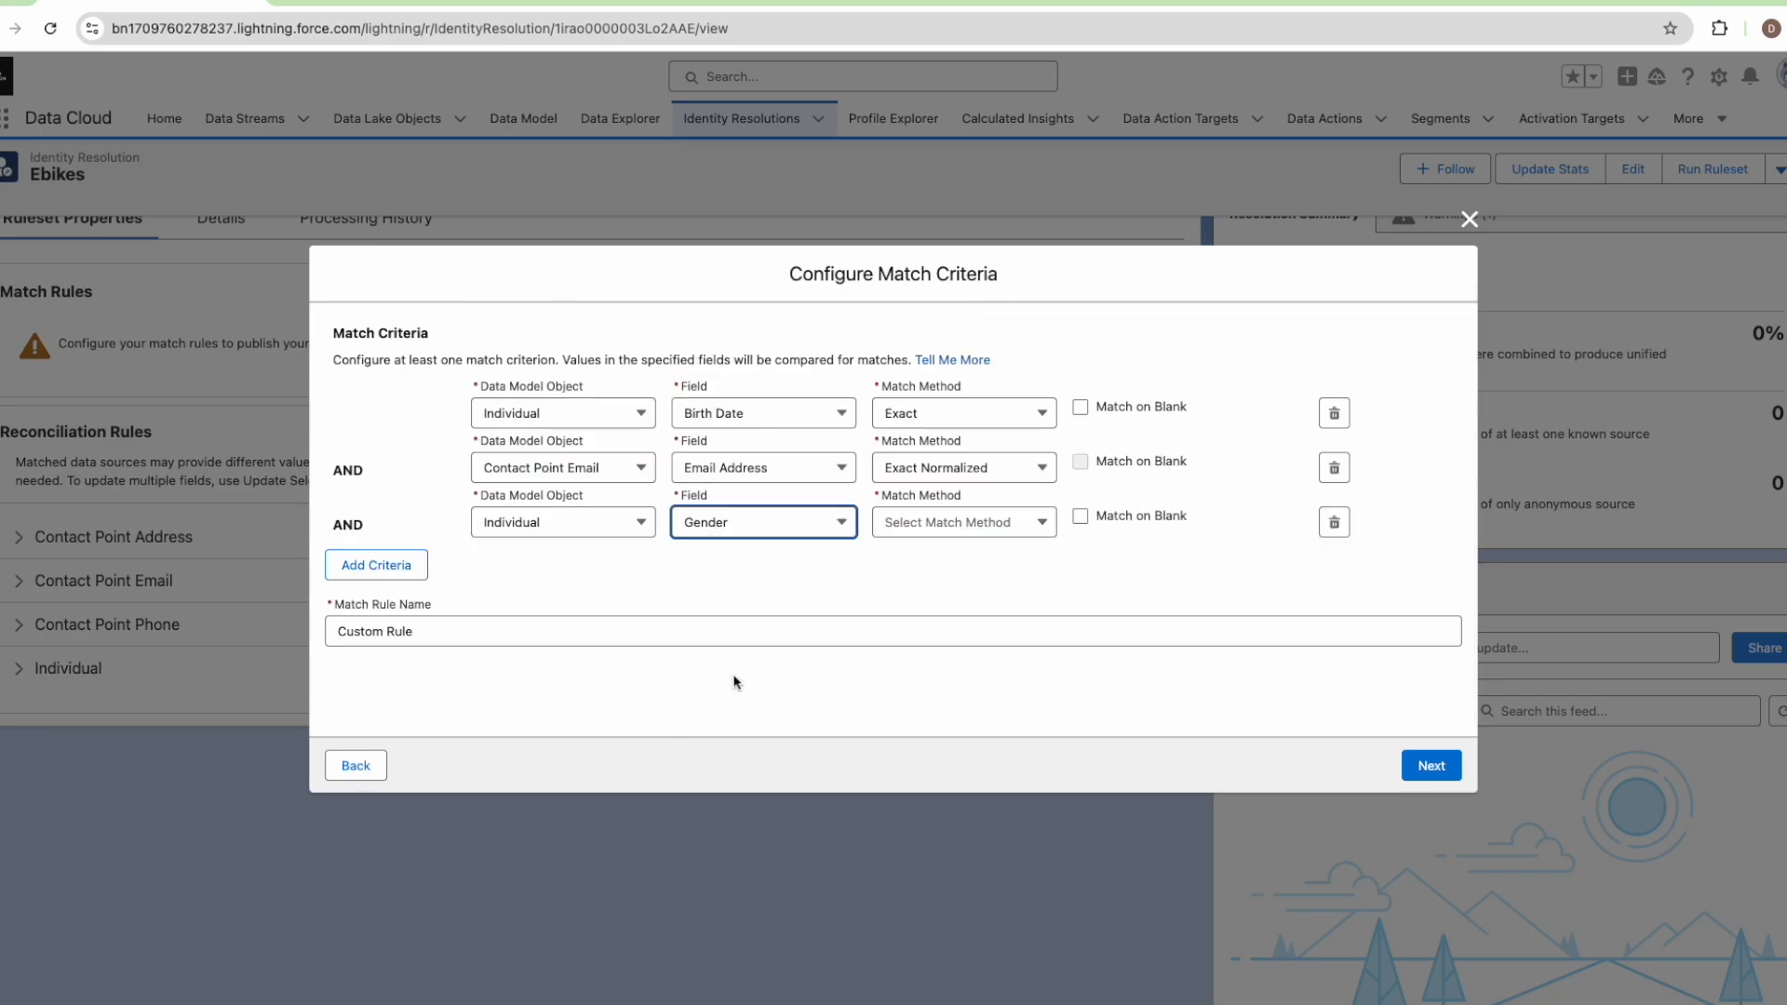
left_click(724, 522)
scroll(739, 707, "down", 3)
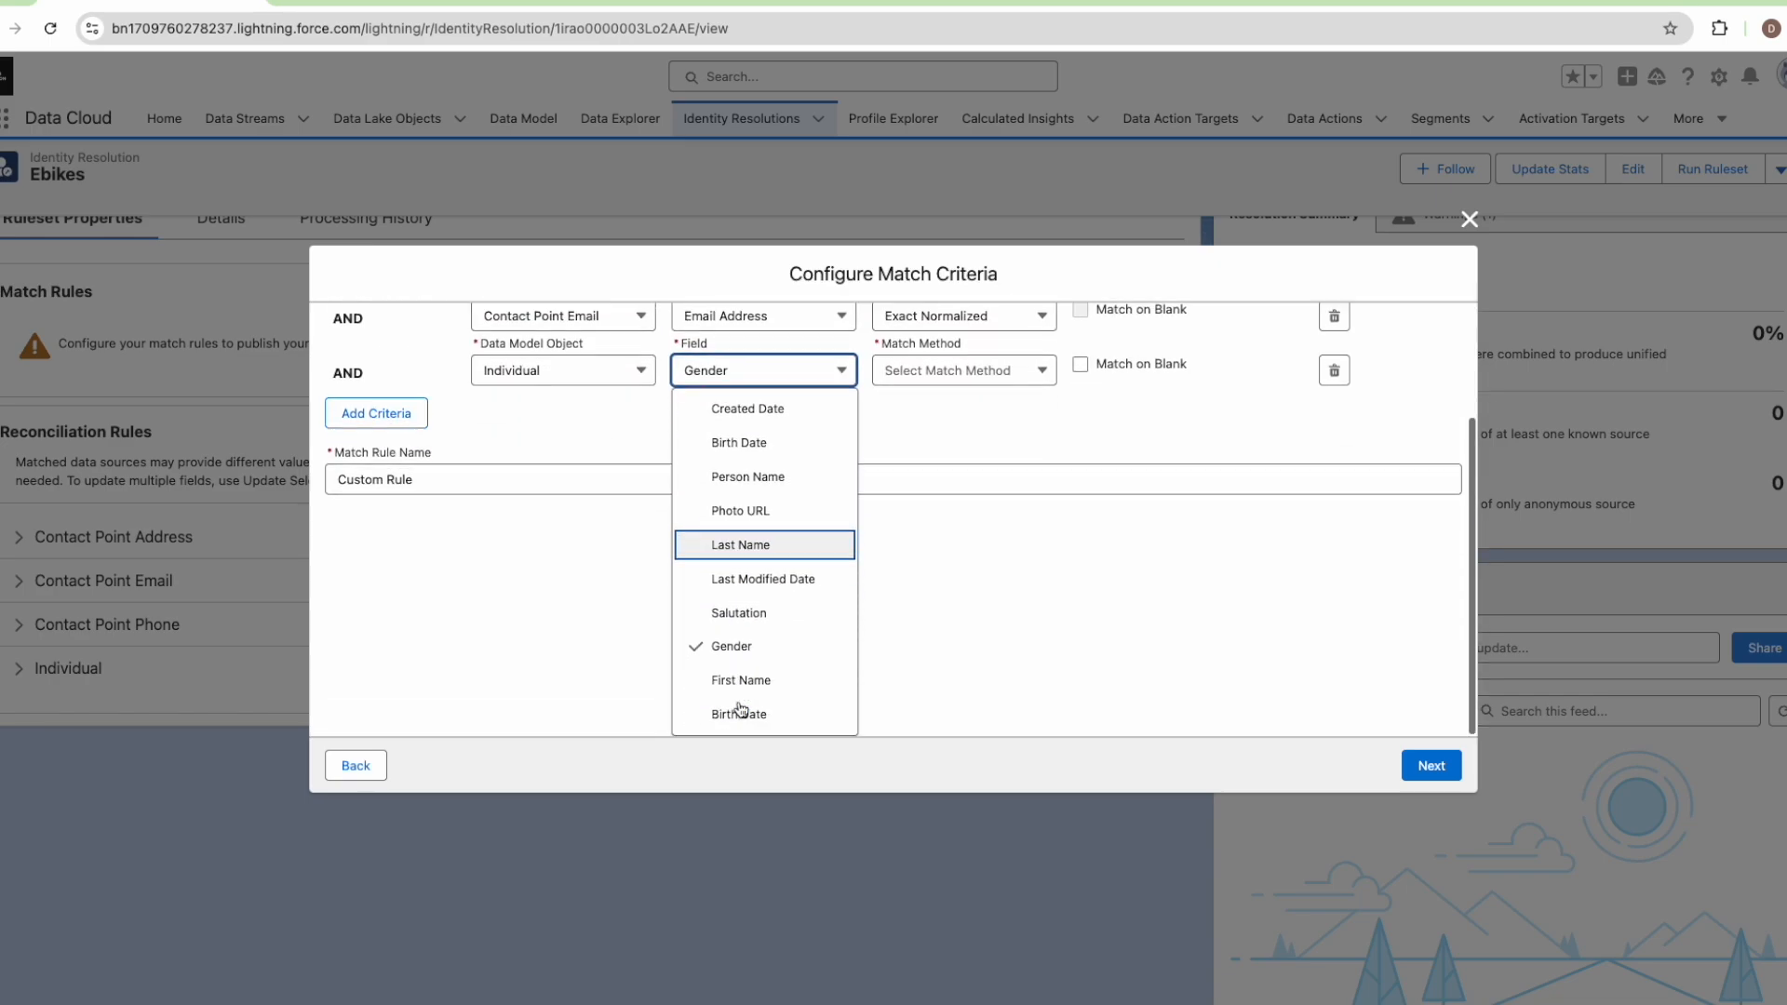
left_click(740, 680)
left_click(918, 528)
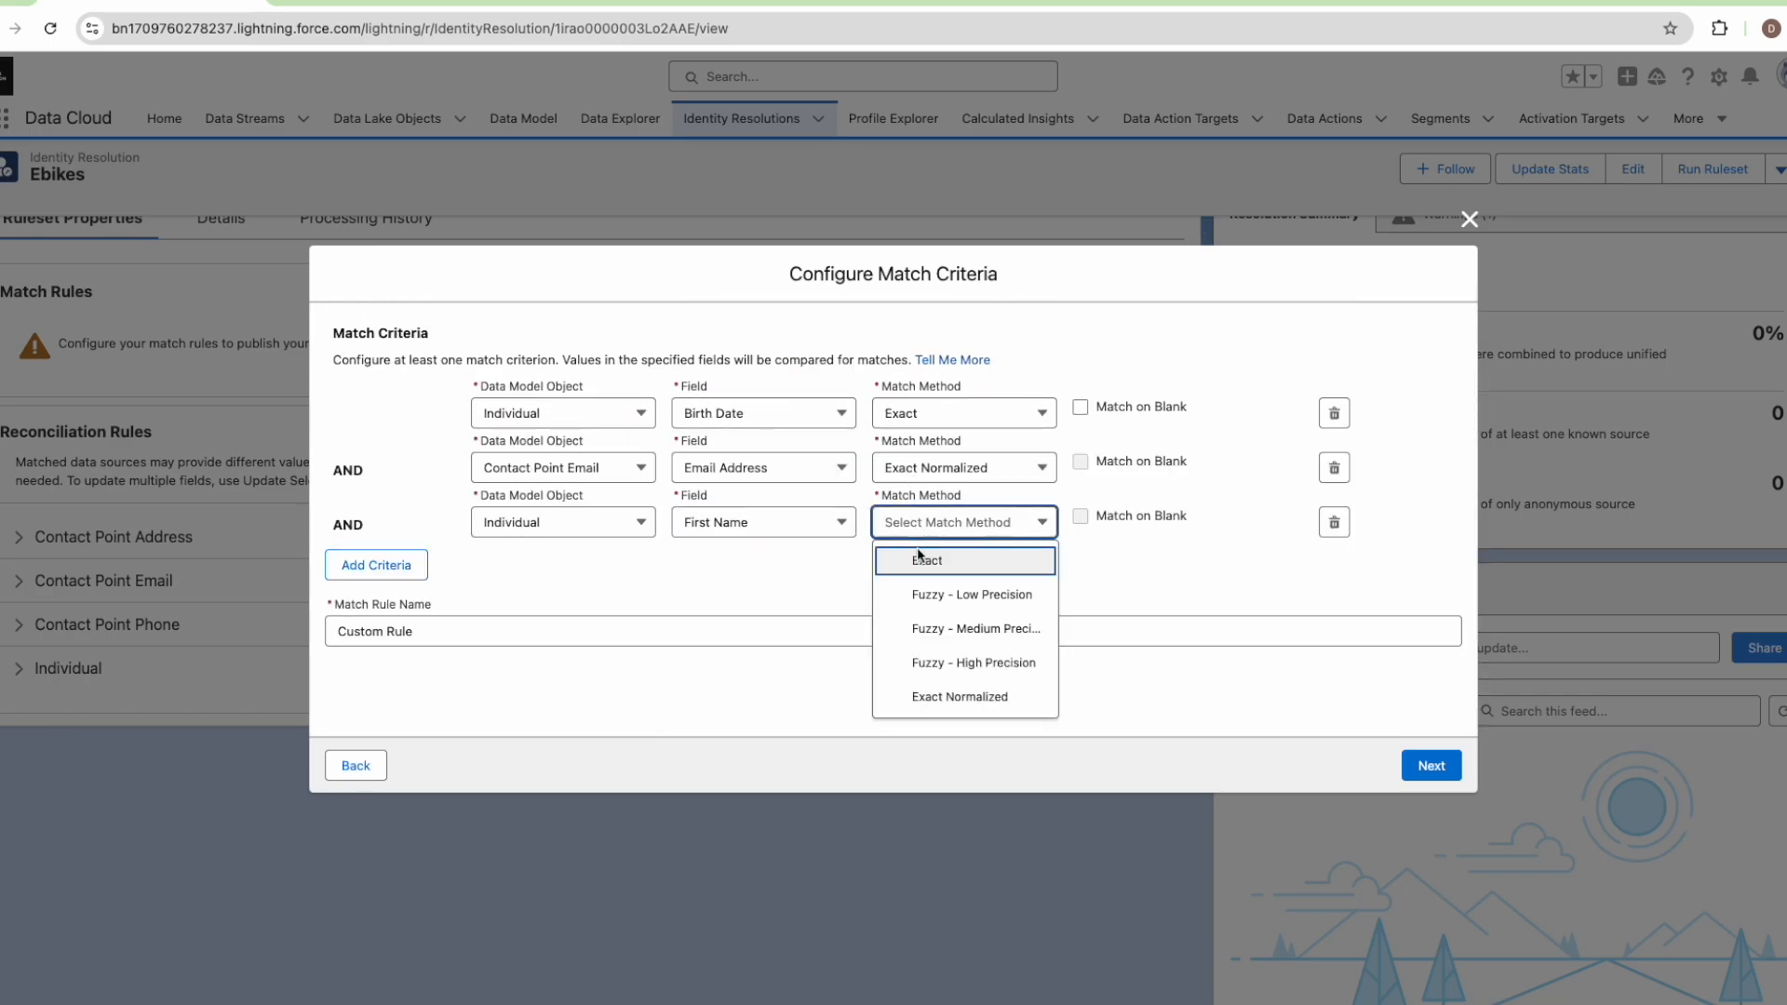
left_click(931, 628)
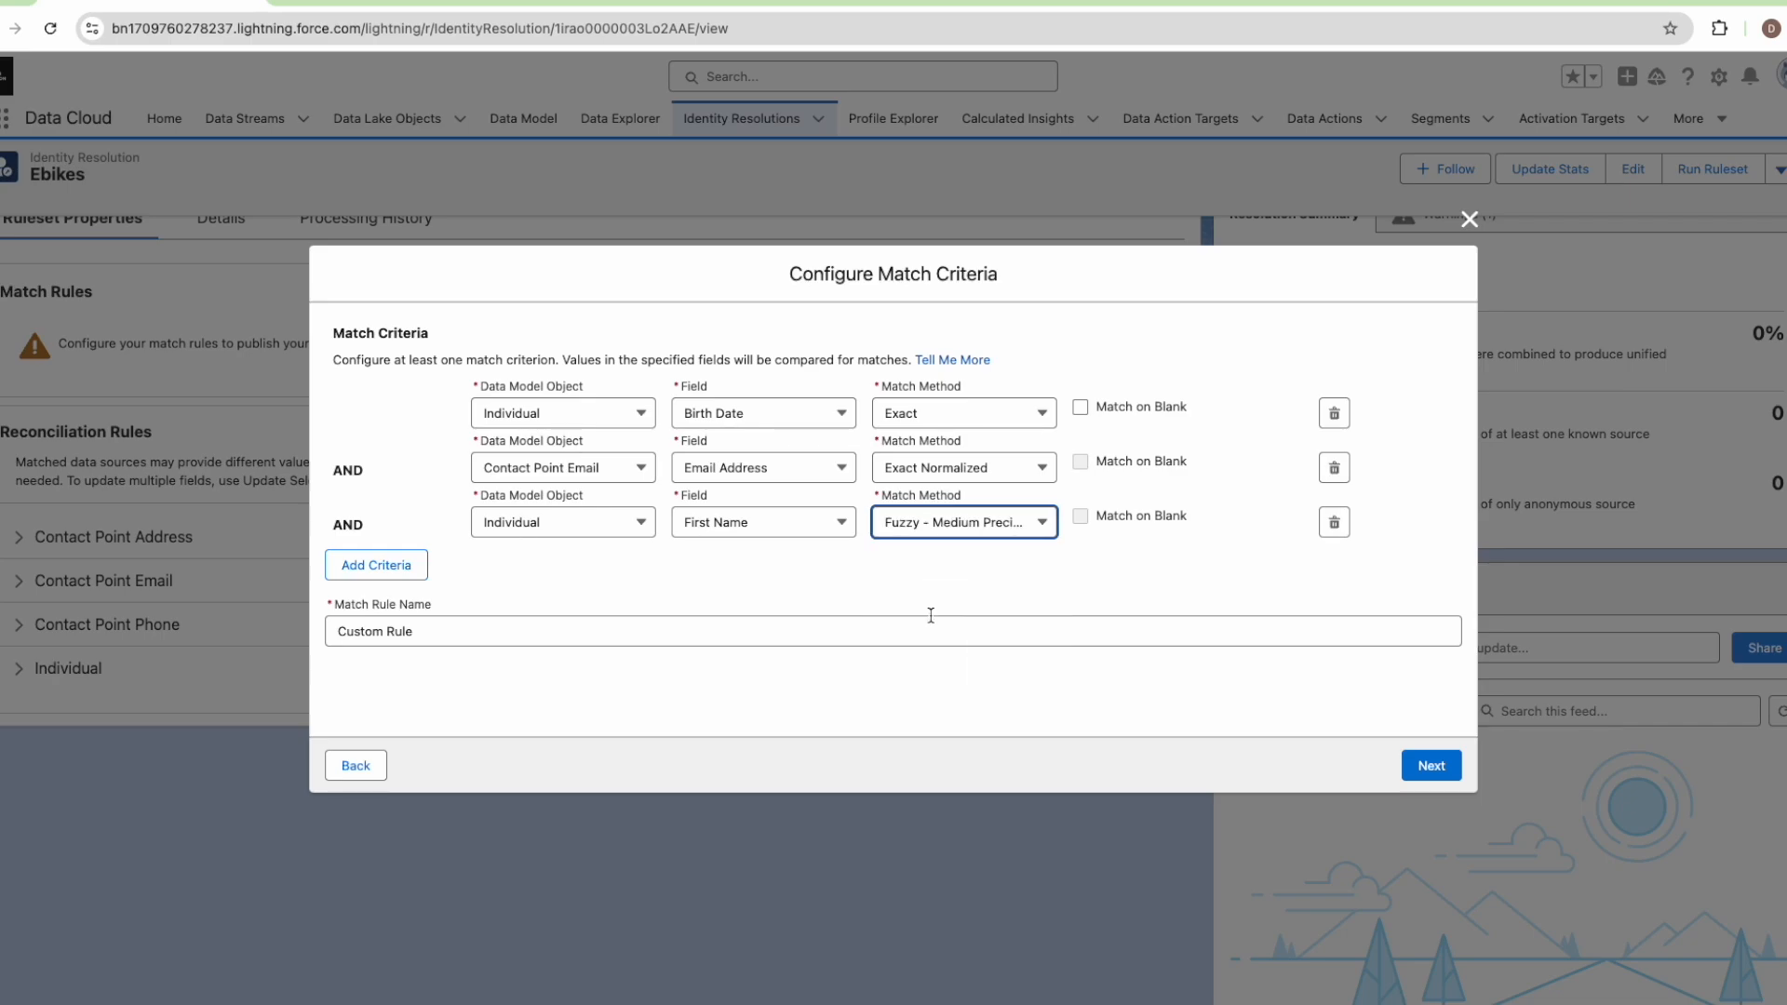
Rename the custom match rule as "Custom Match Rule with Birth Date, Email,First Name".
left_click_drag(693, 632, 365, 633)
type("Match Rule with Birth Date, Email,First Name")
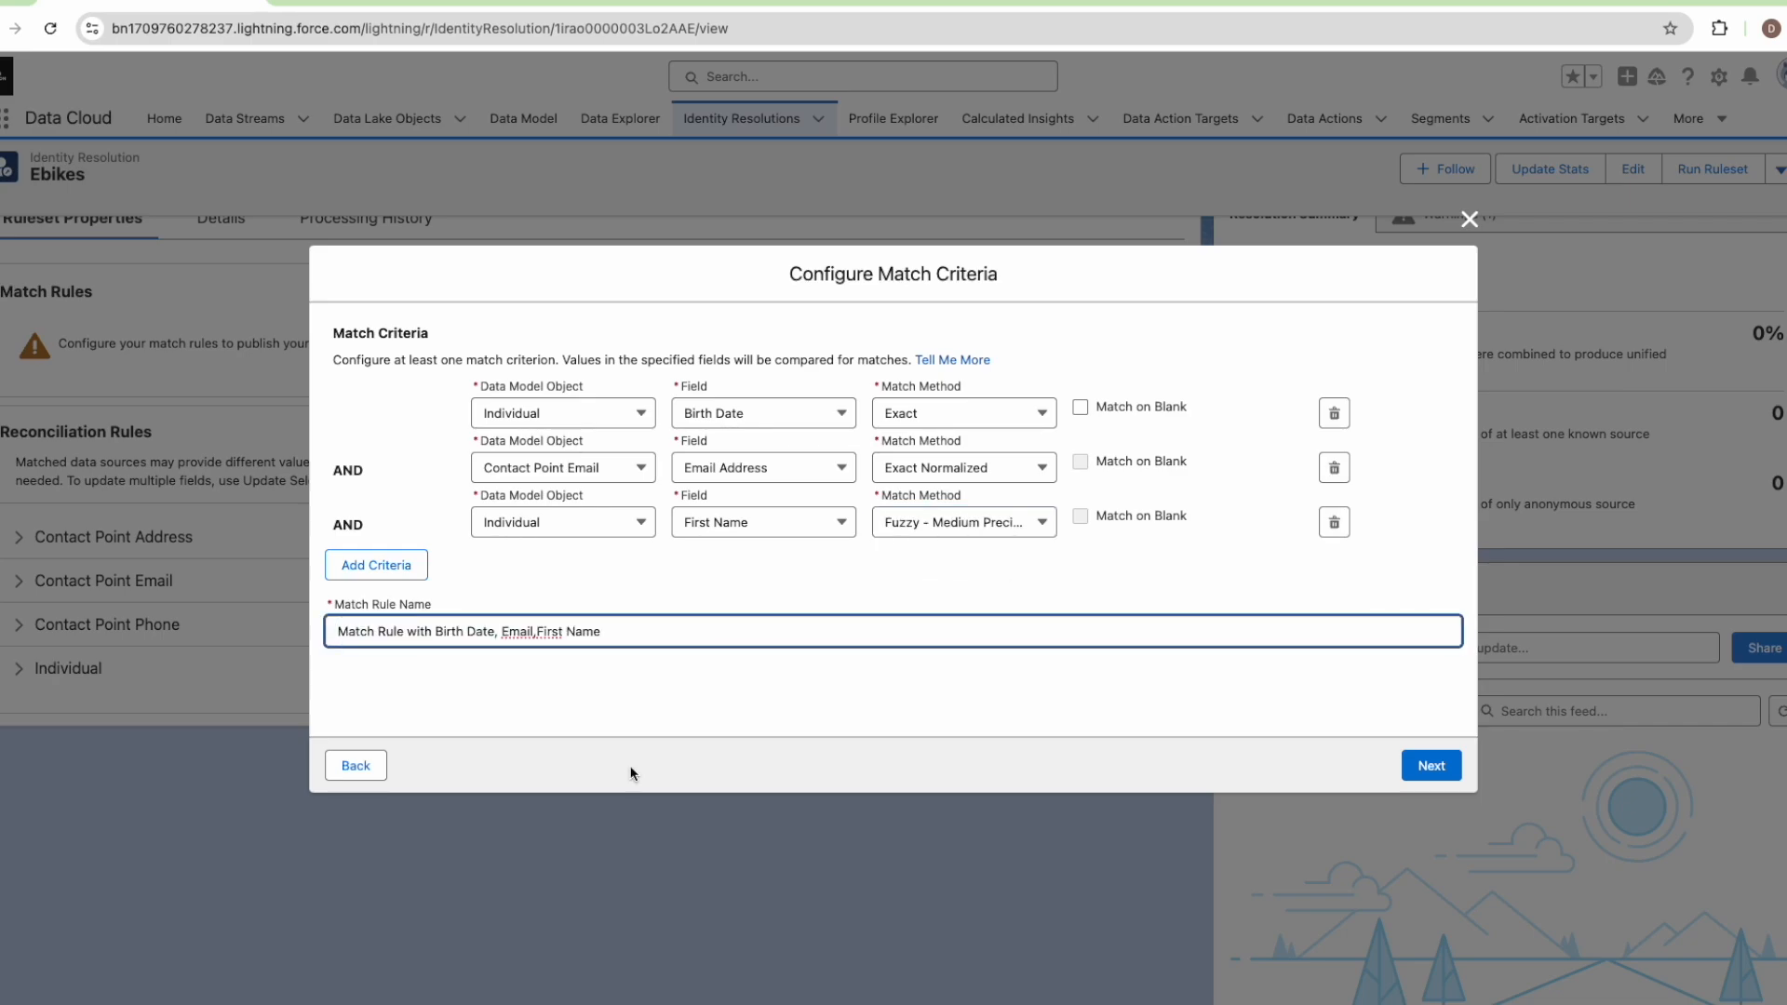
type("om")
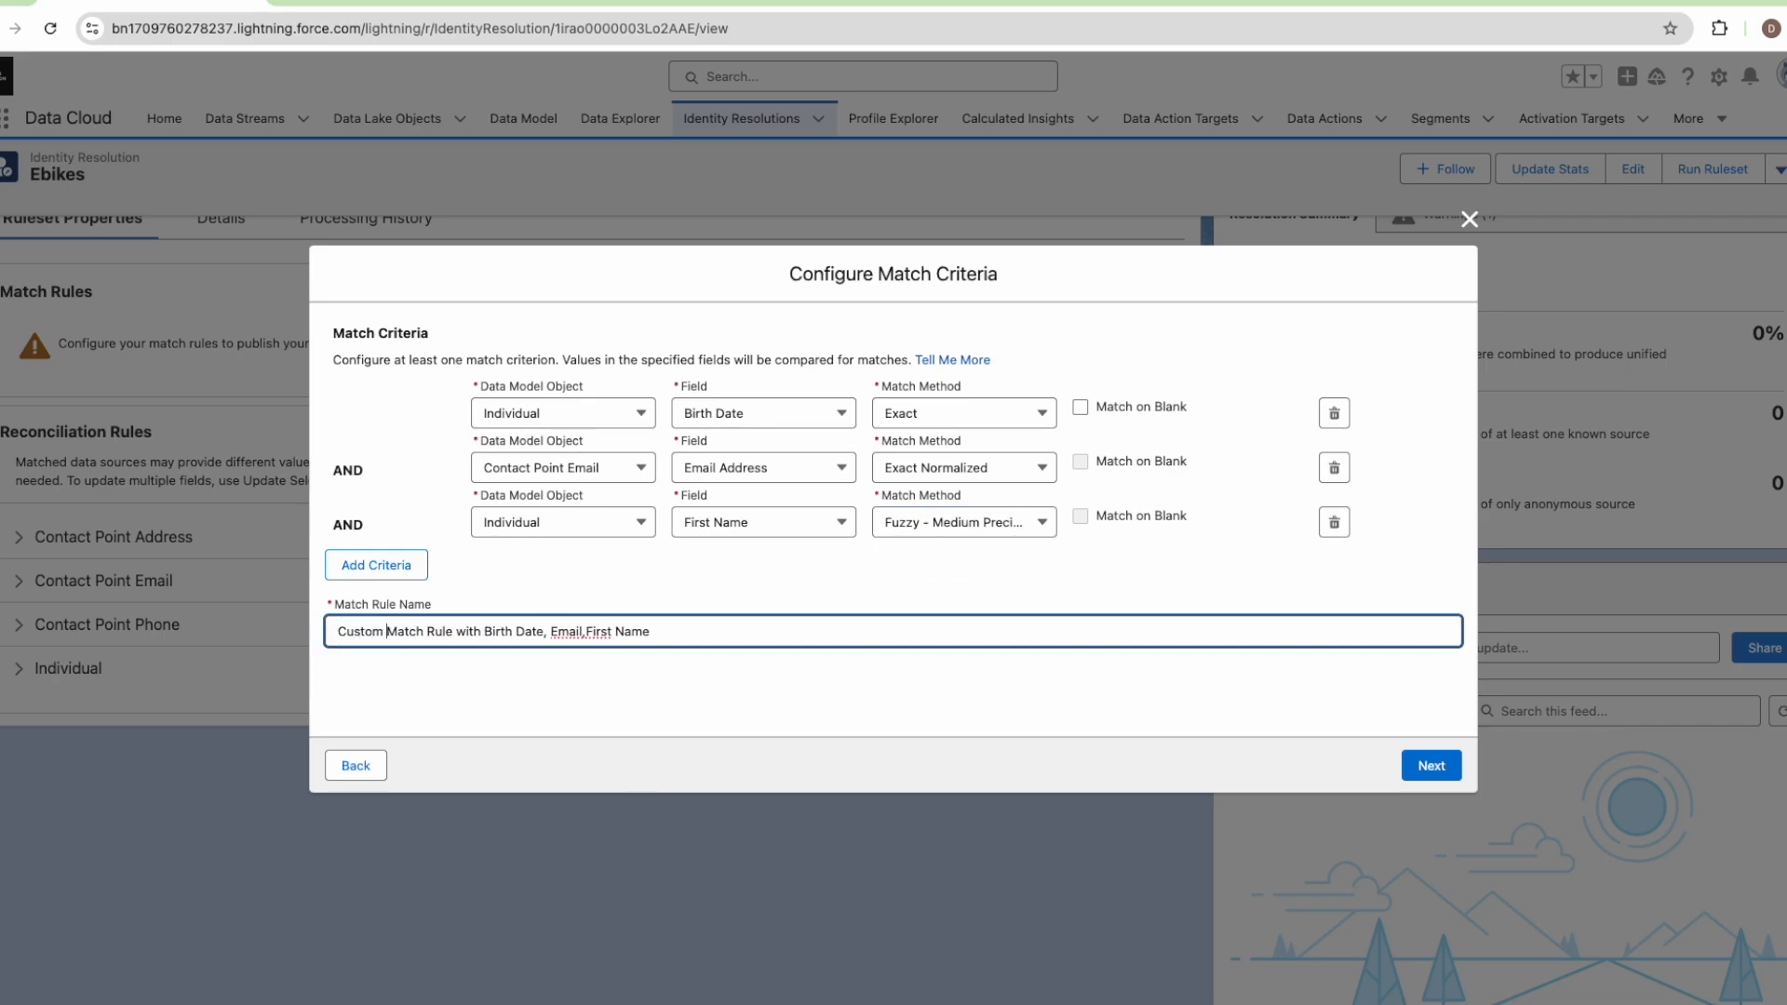
Confirm the custom rule's criteria and save the match rules to the Ebikes ruleset.
left_click(1433, 767)
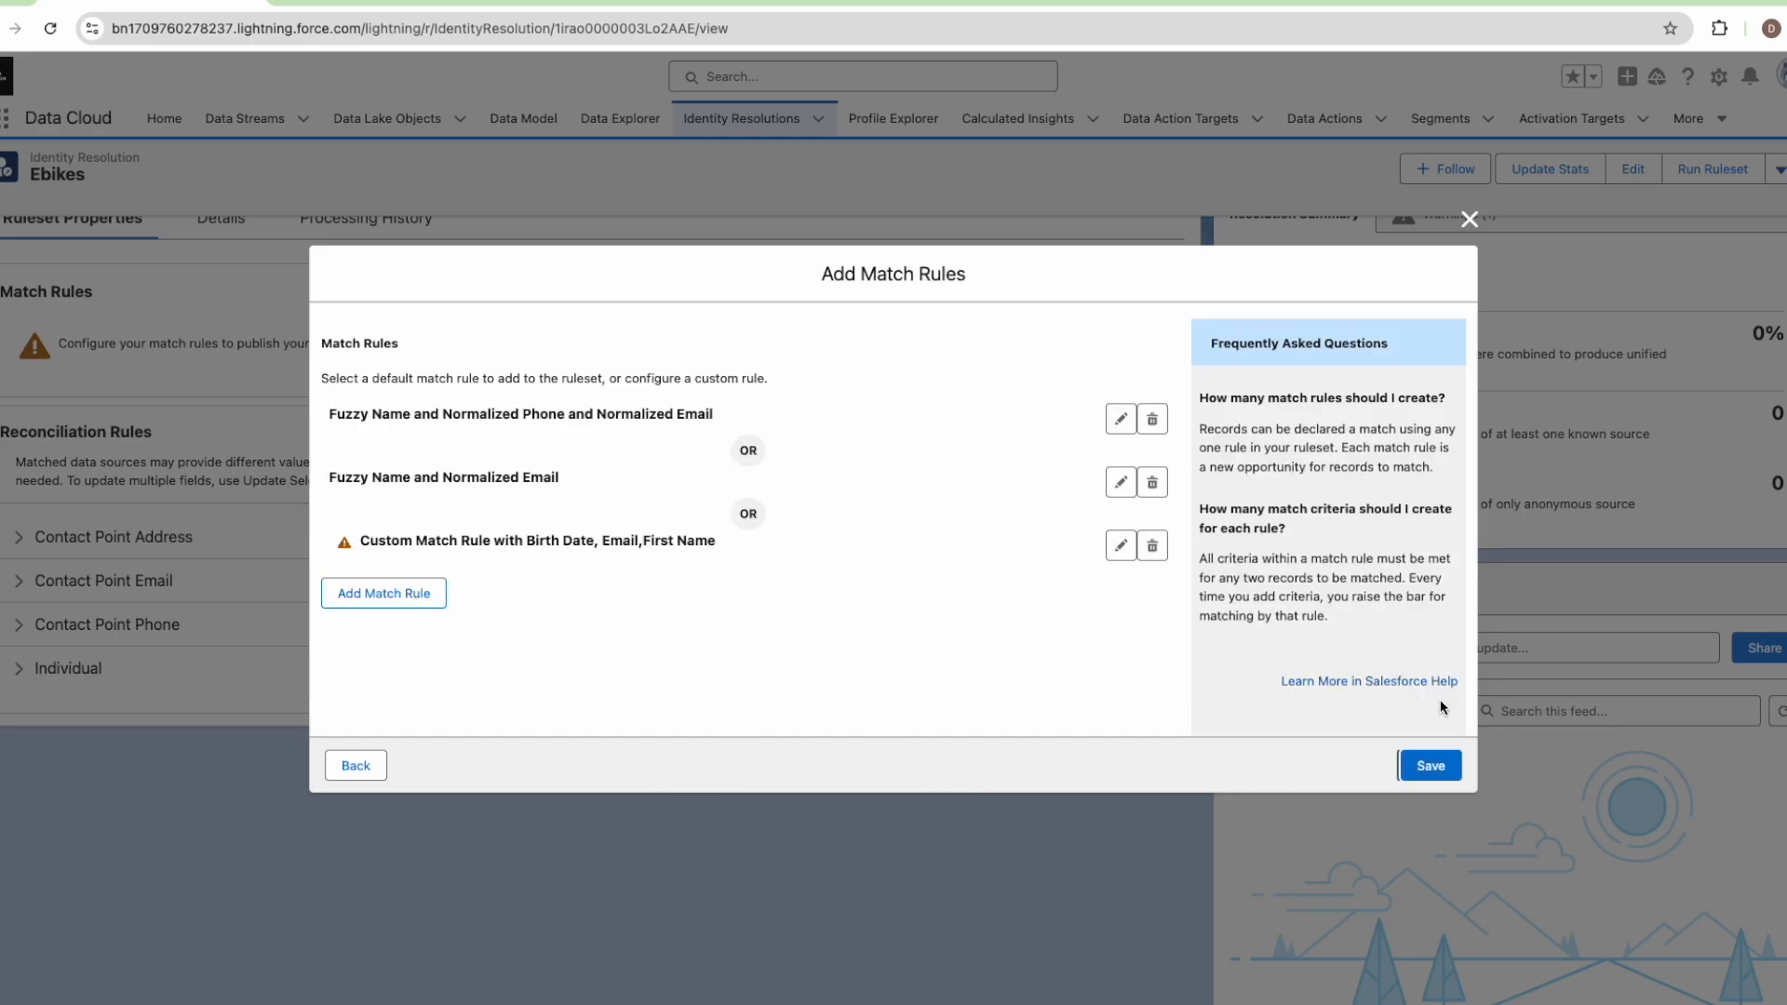
left_click(1427, 766)
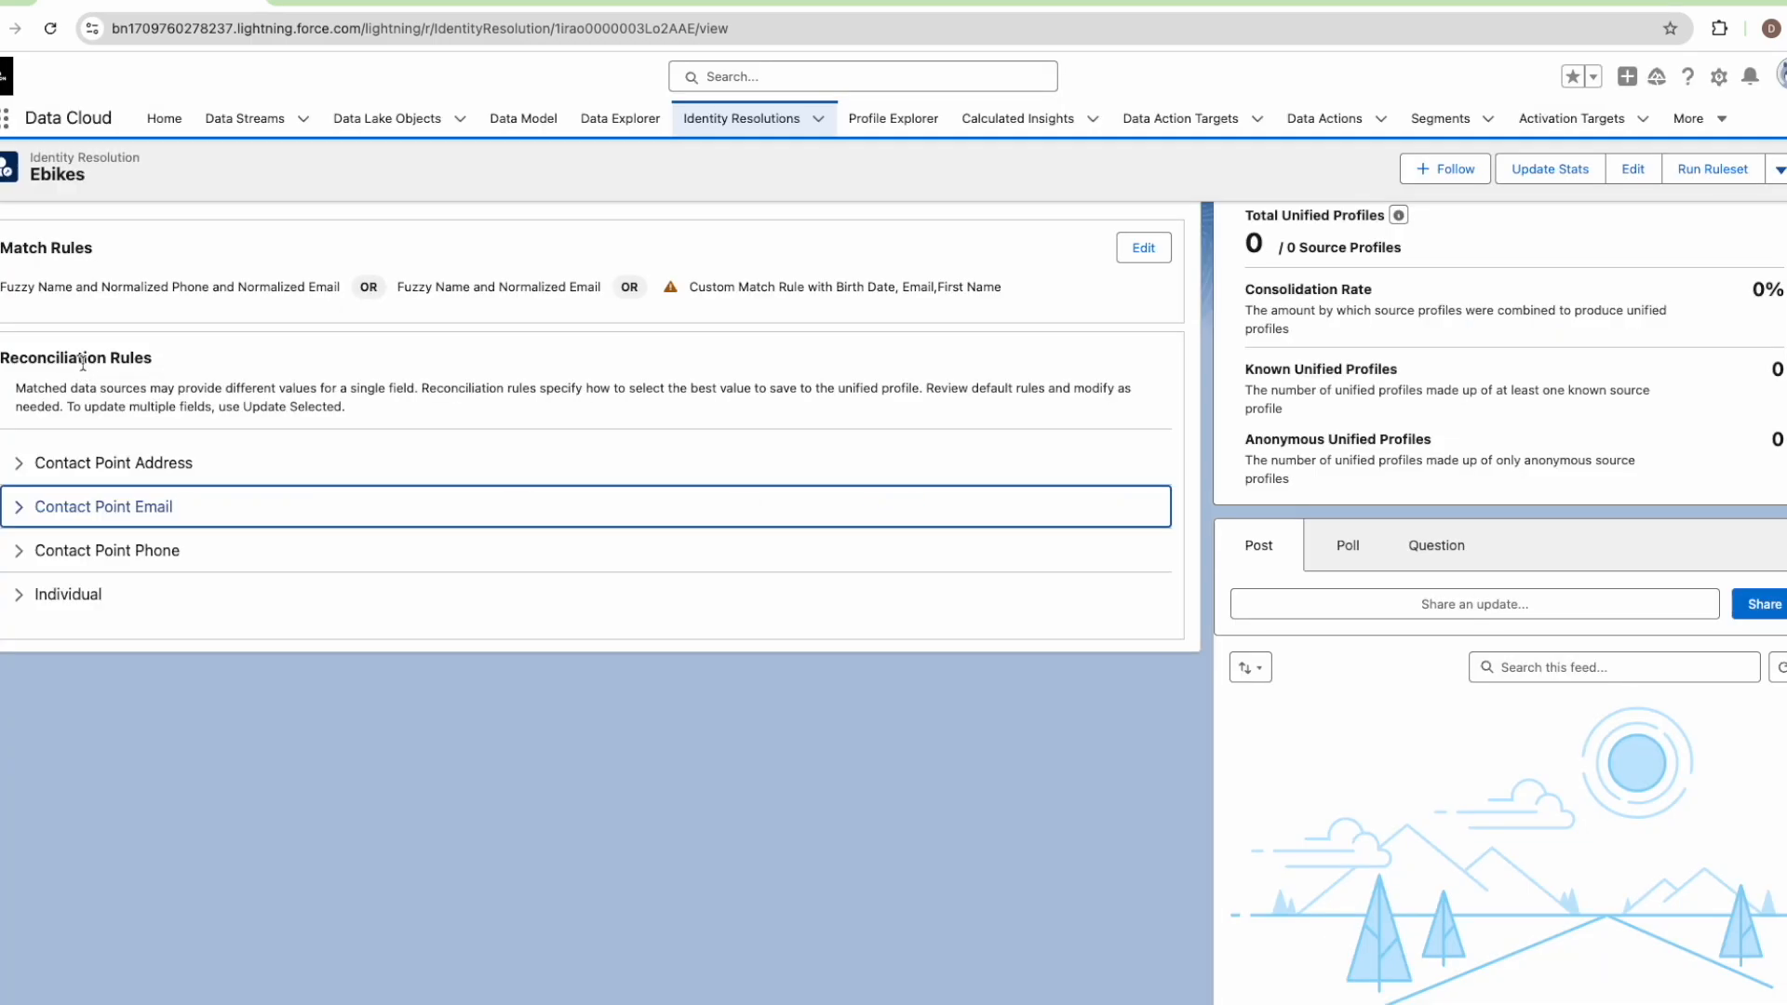
Set the Contact Point Email object's default reconciliation rule to Source Priority and save it.
left_click(20, 509)
left_click(278, 545)
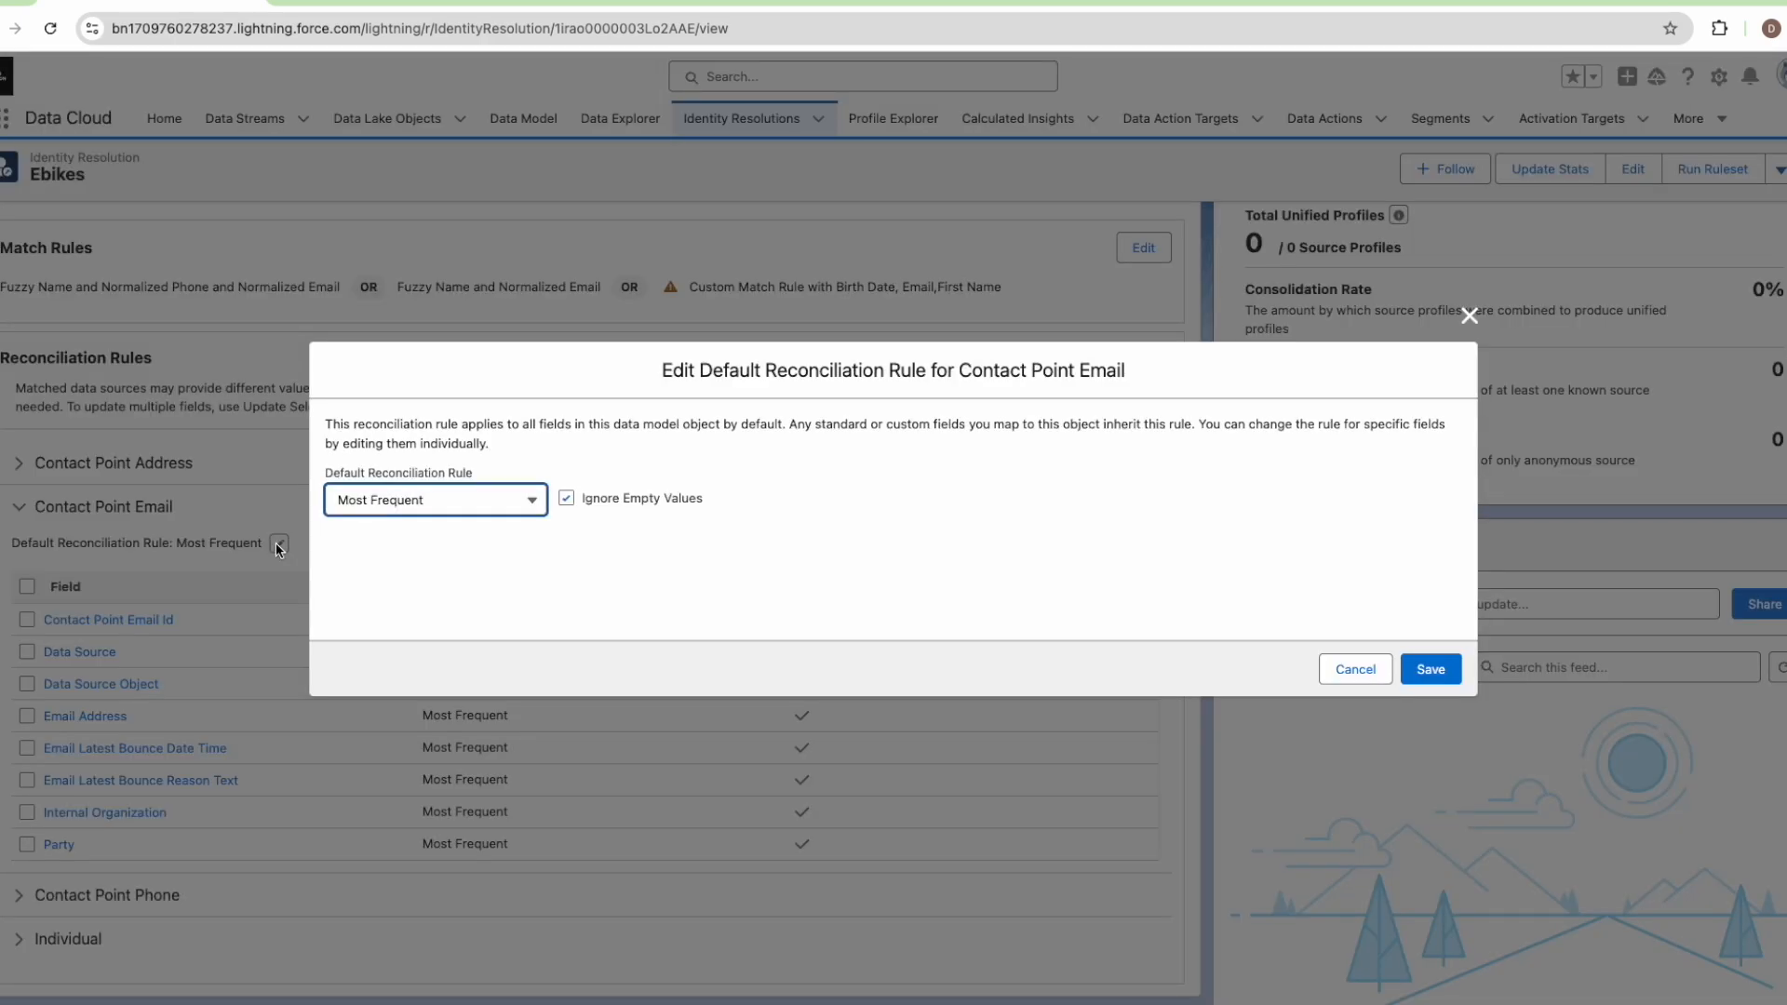
left_click(390, 499)
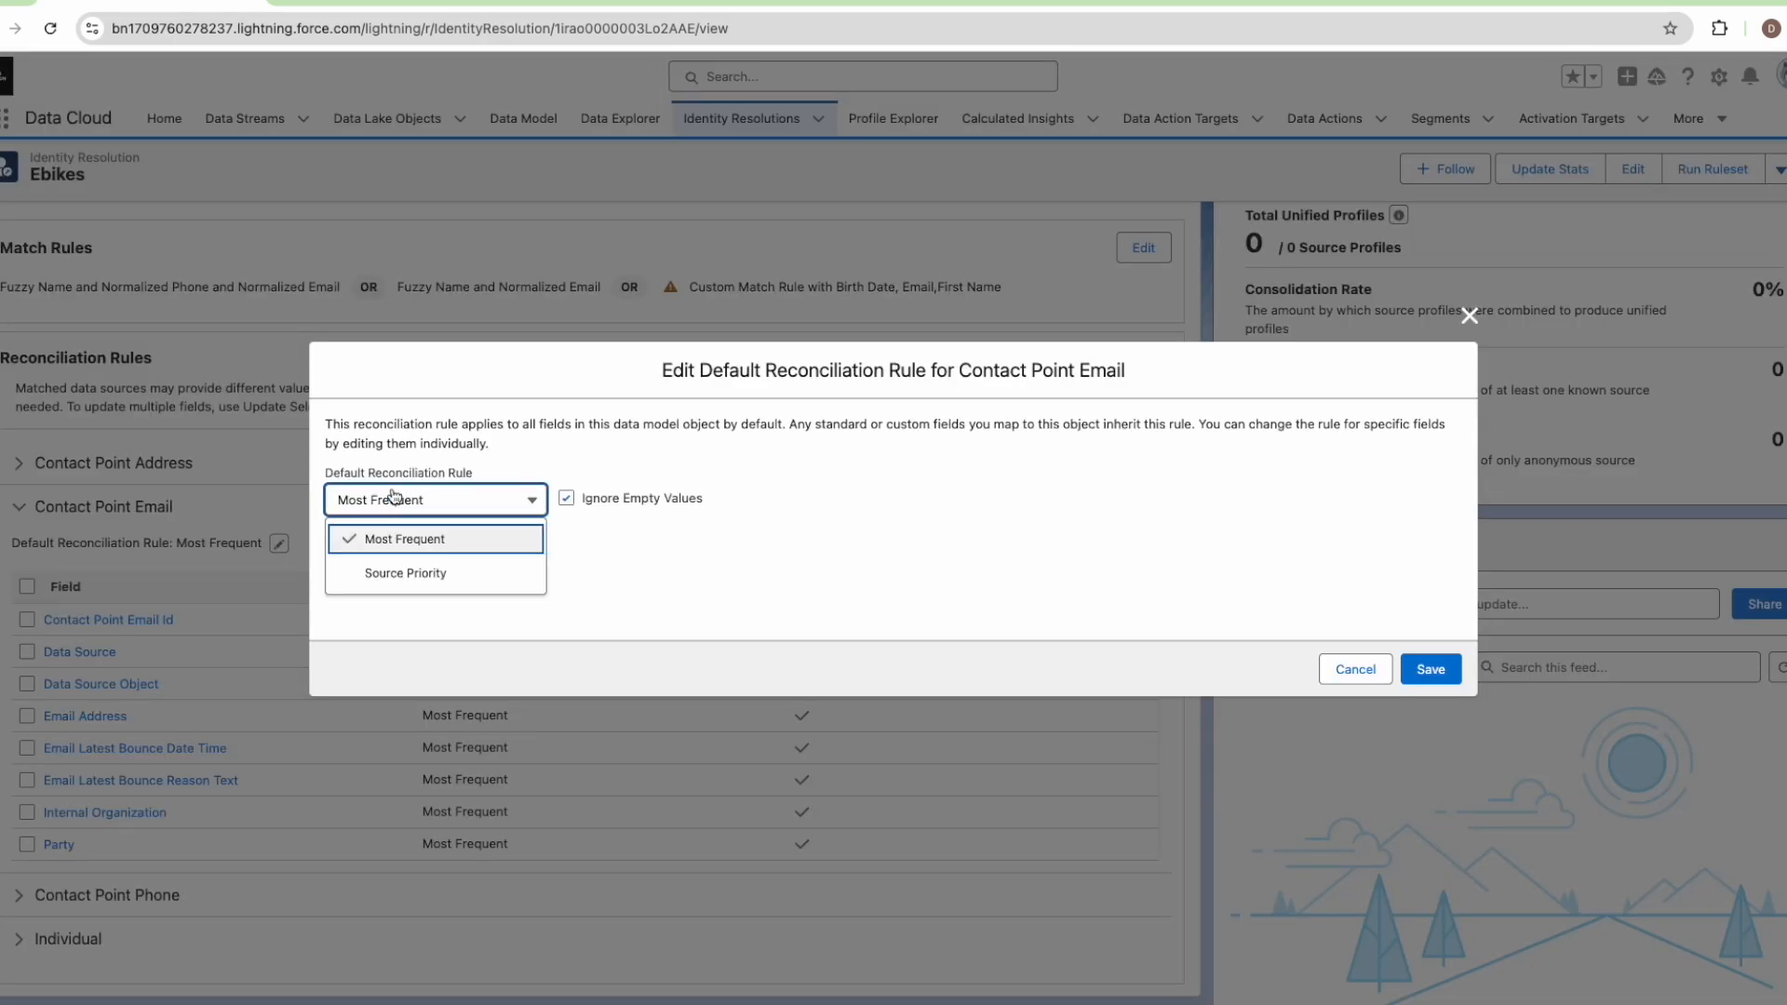
left_click(402, 573)
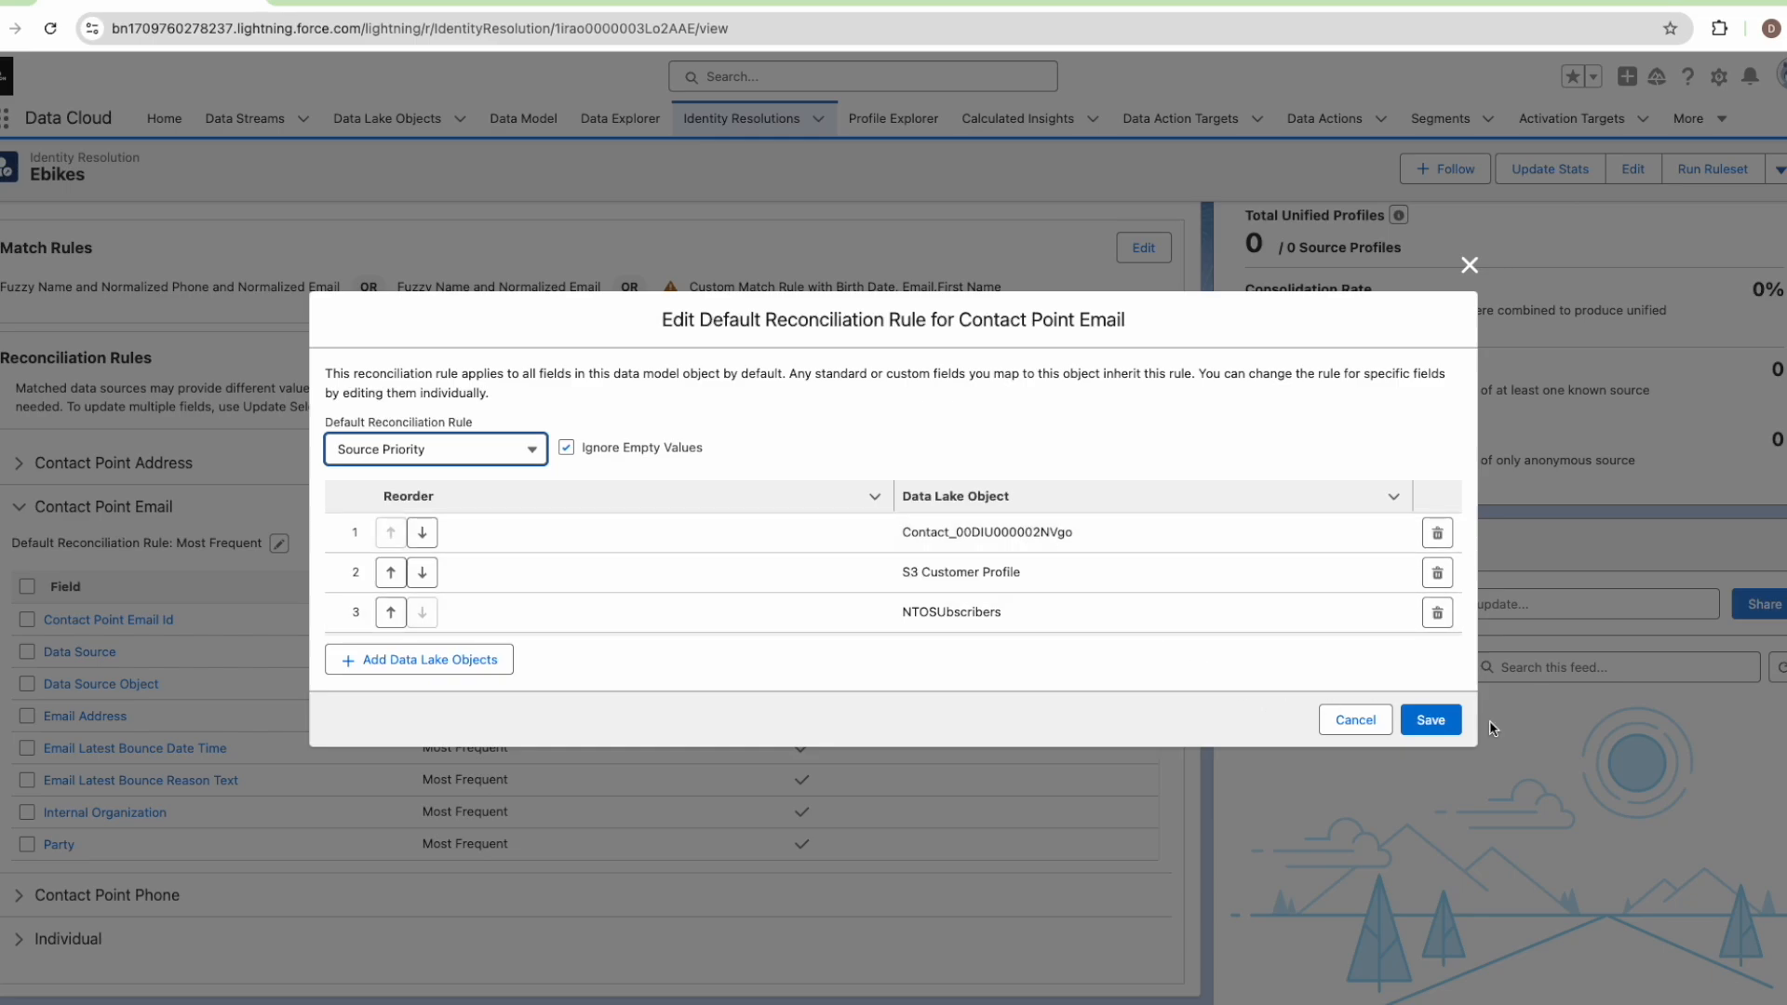
left_click(1428, 720)
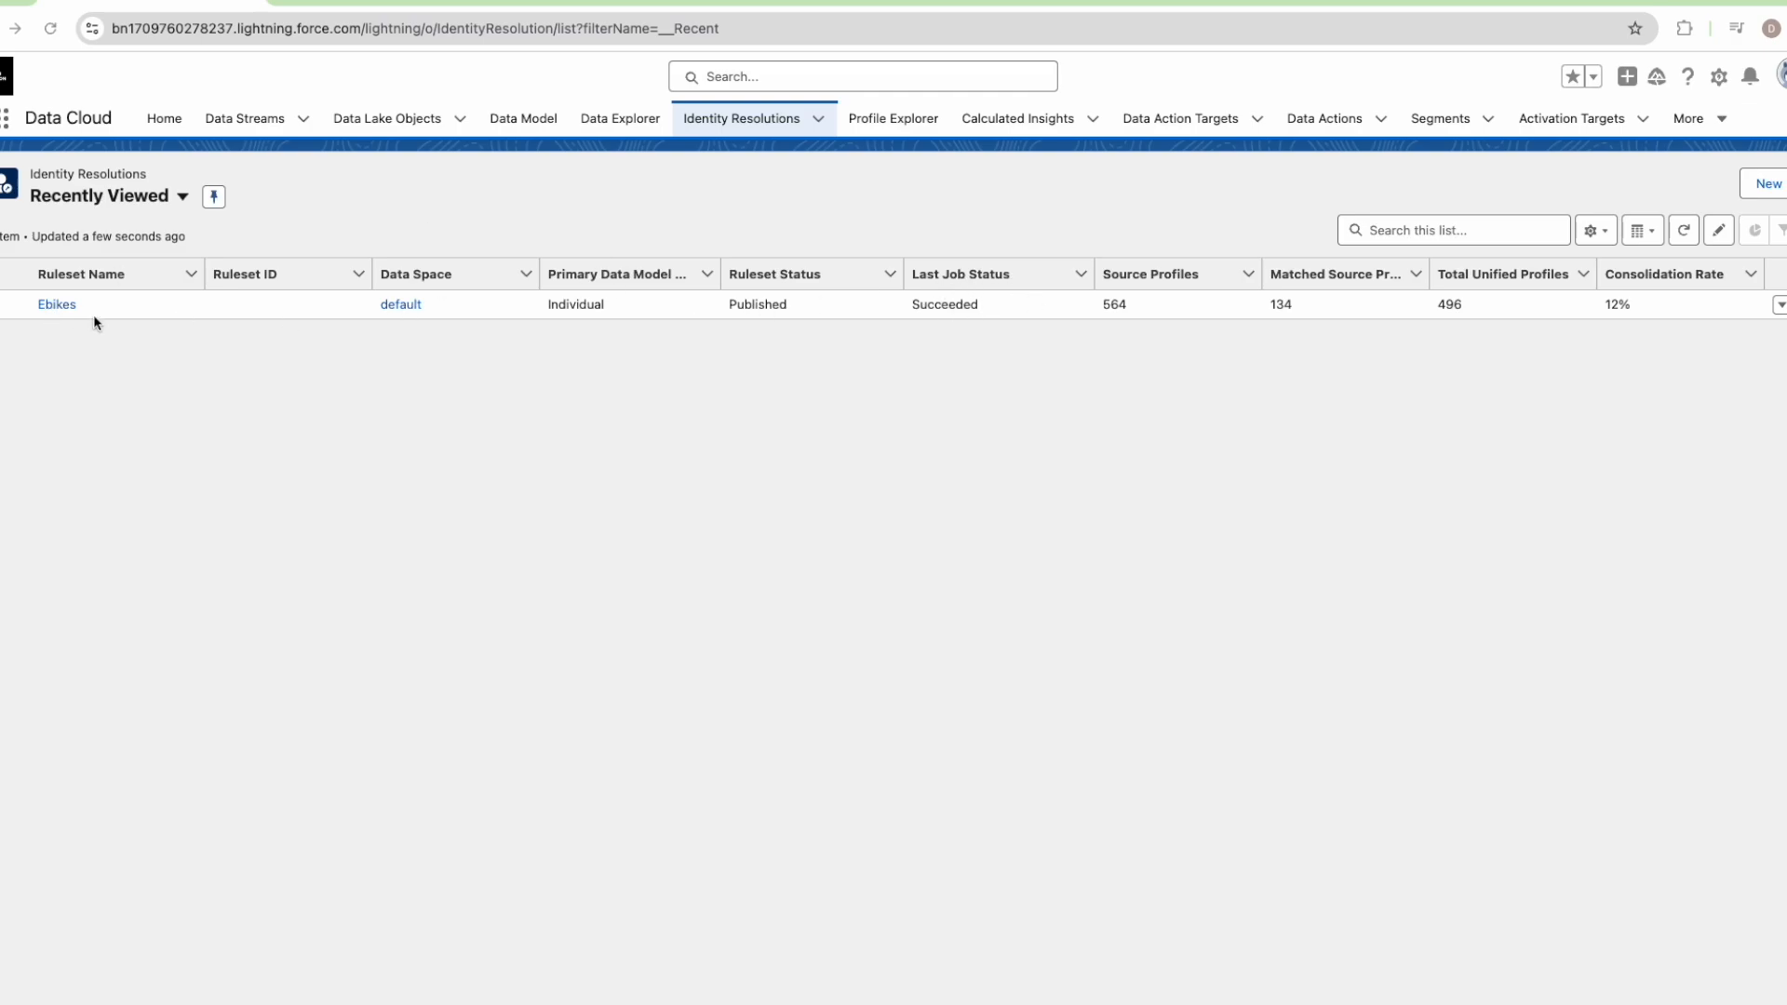
Open the published Ebikes ruleset to review its resolution summary.
left_click(57, 305)
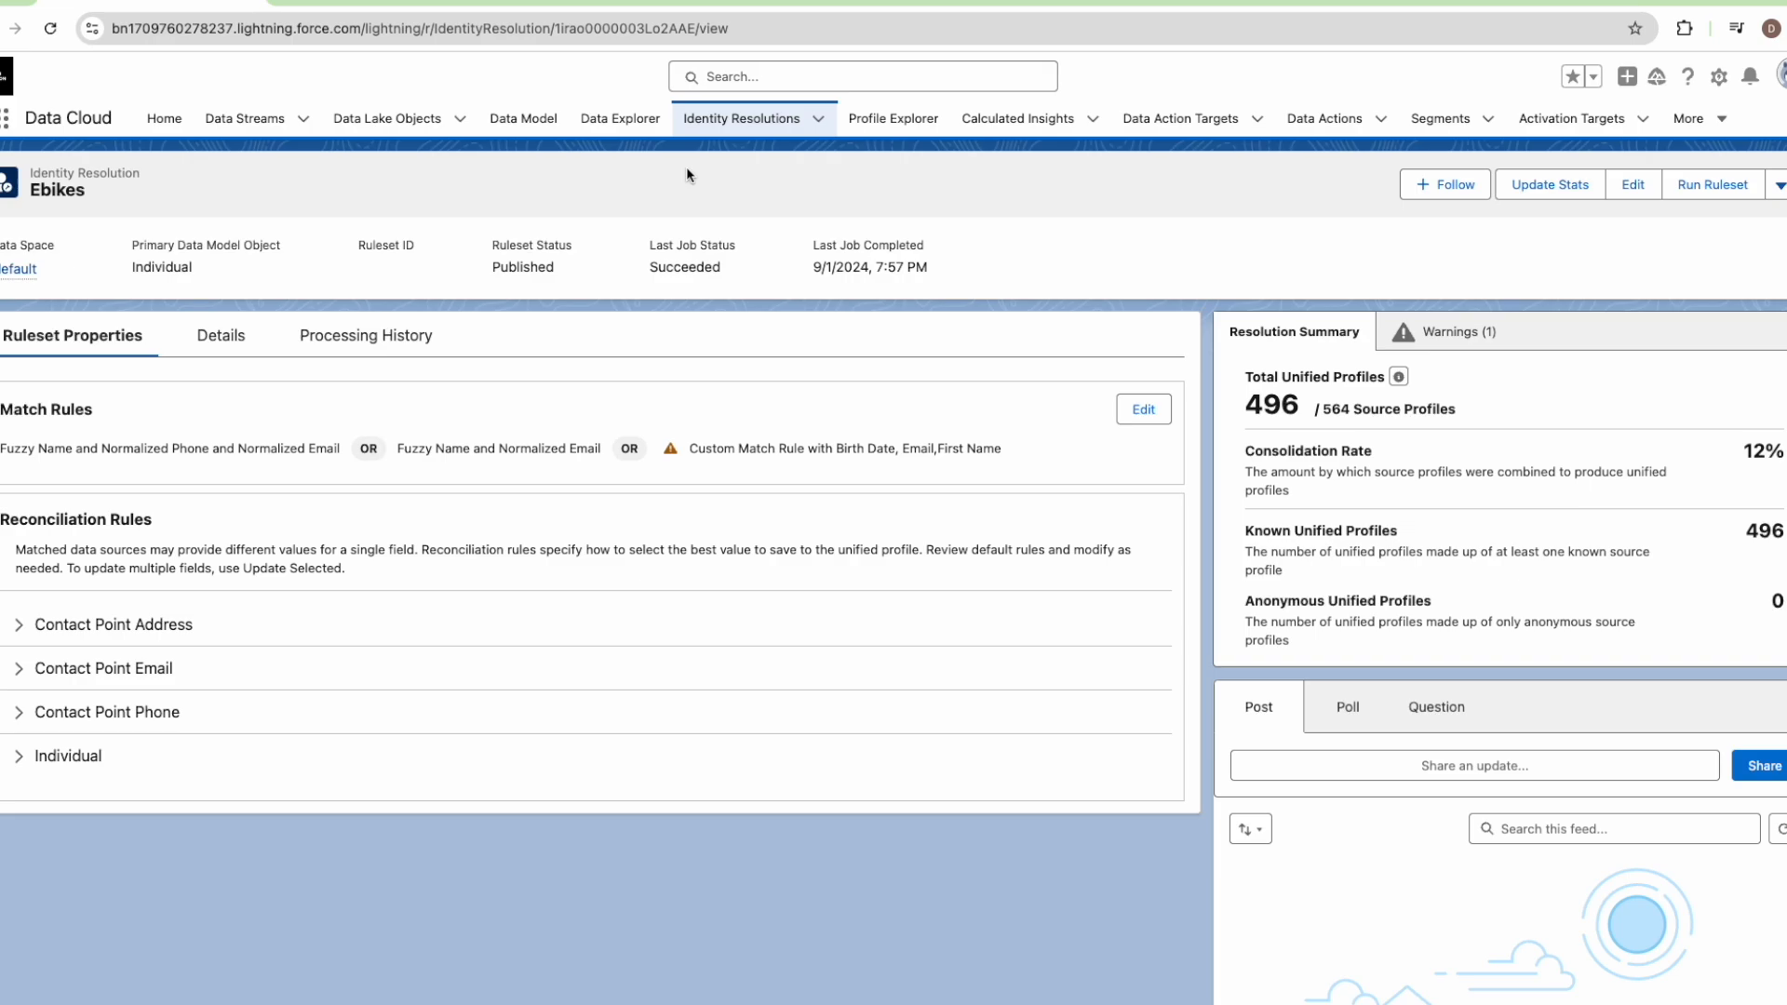
Display the records of the Unified Individual data model object in Data Explorer.
left_click(383, 2)
left_click(381, 262)
left_click(331, 341)
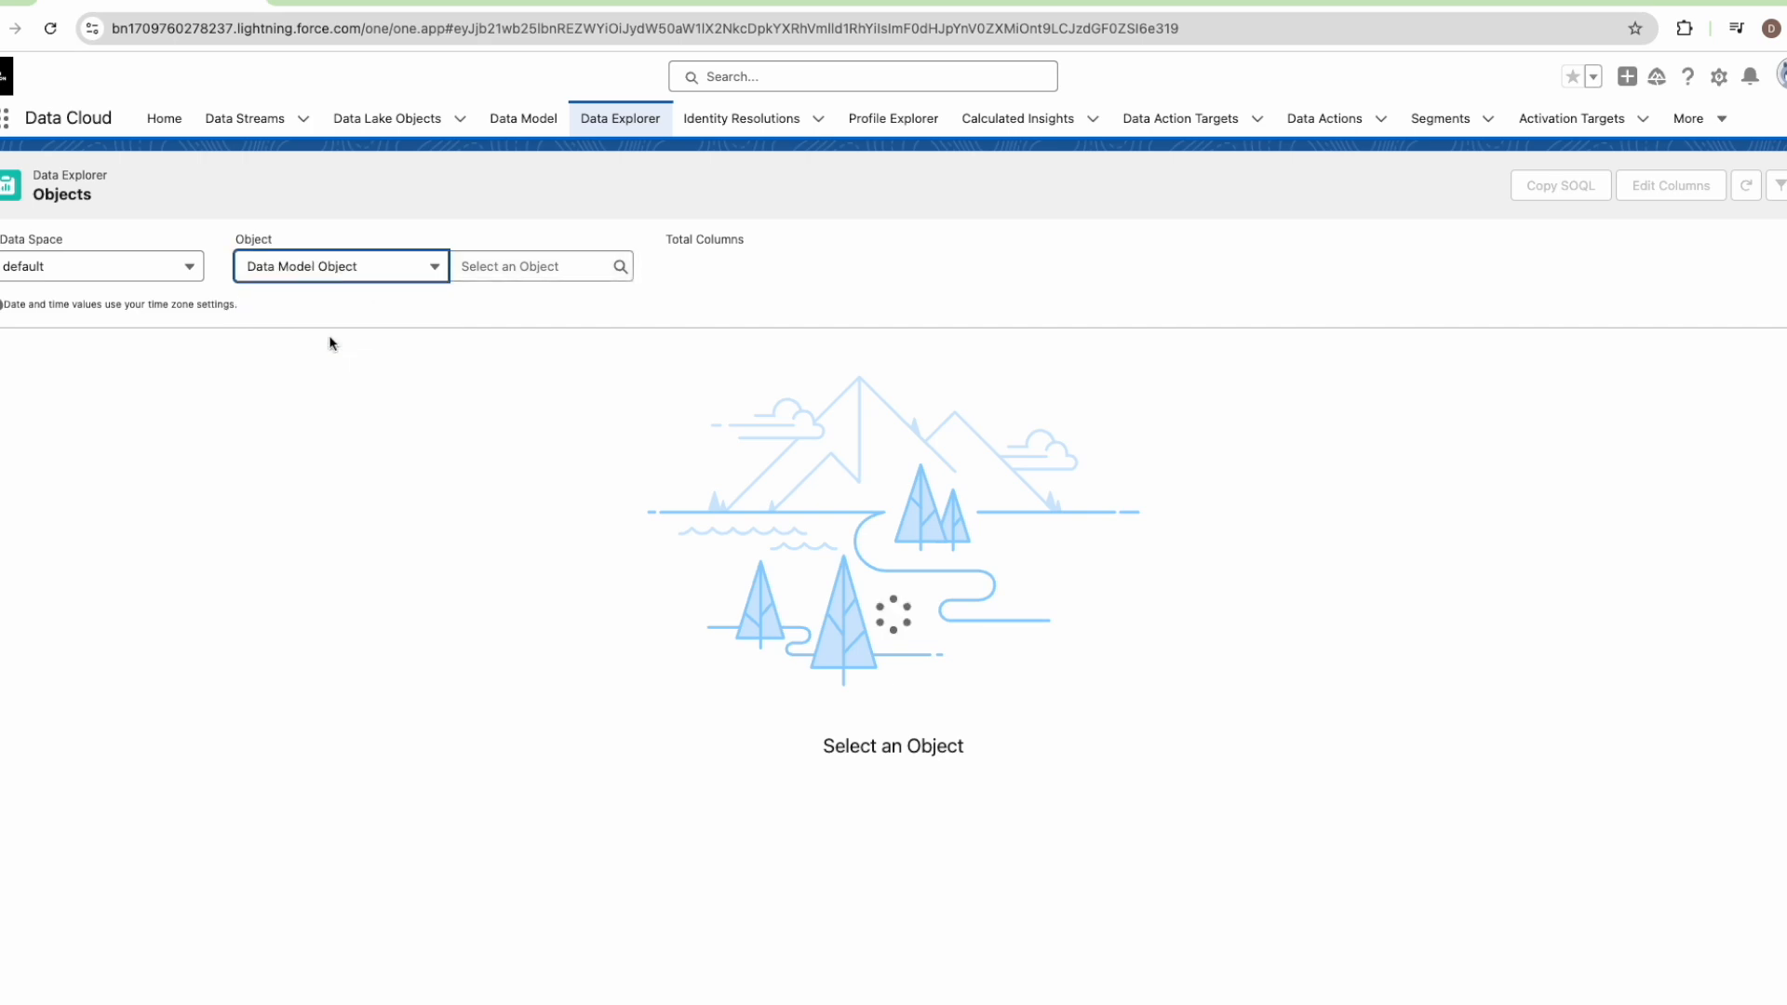
left_click(586, 265)
scroll(553, 487, "down", 5)
scroll(552, 488, "down", 2)
left_click(551, 486)
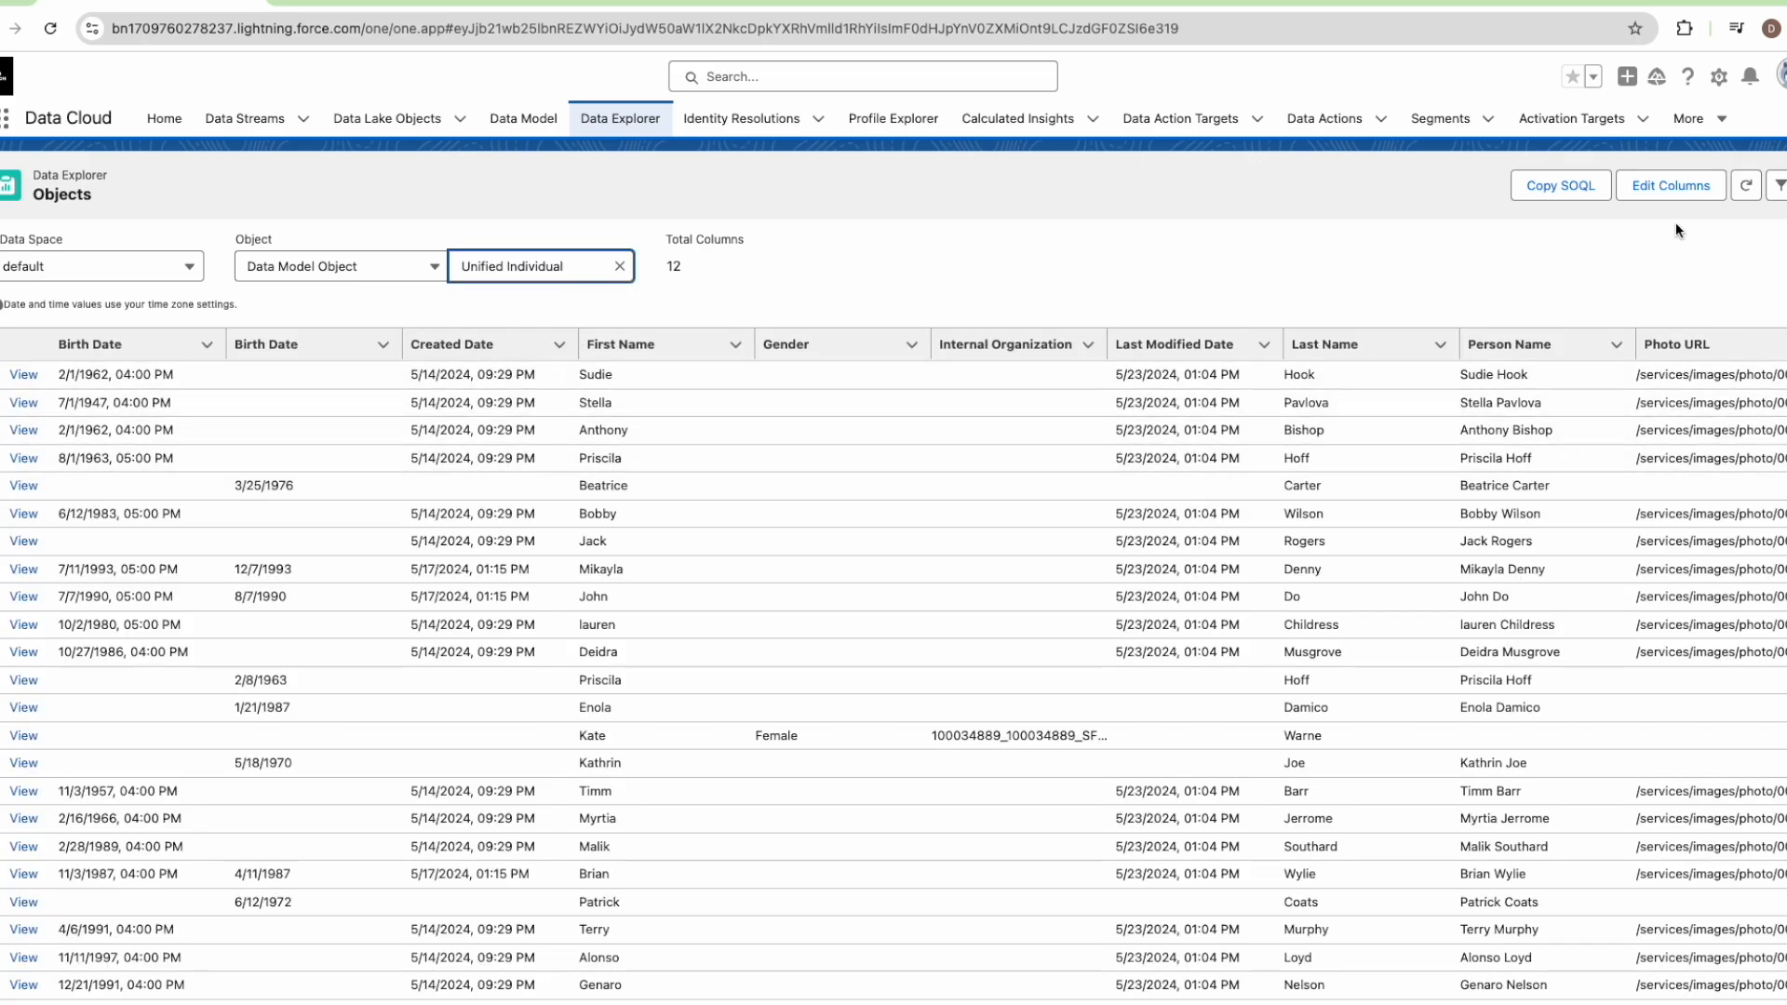
Remove both Birth Date columns from the Unified Individual table and add the Unified Individual Id column.
left_click(1671, 185)
scroll(988, 526, "down", 2)
scroll(987, 526, "up", 3)
left_click(955, 445)
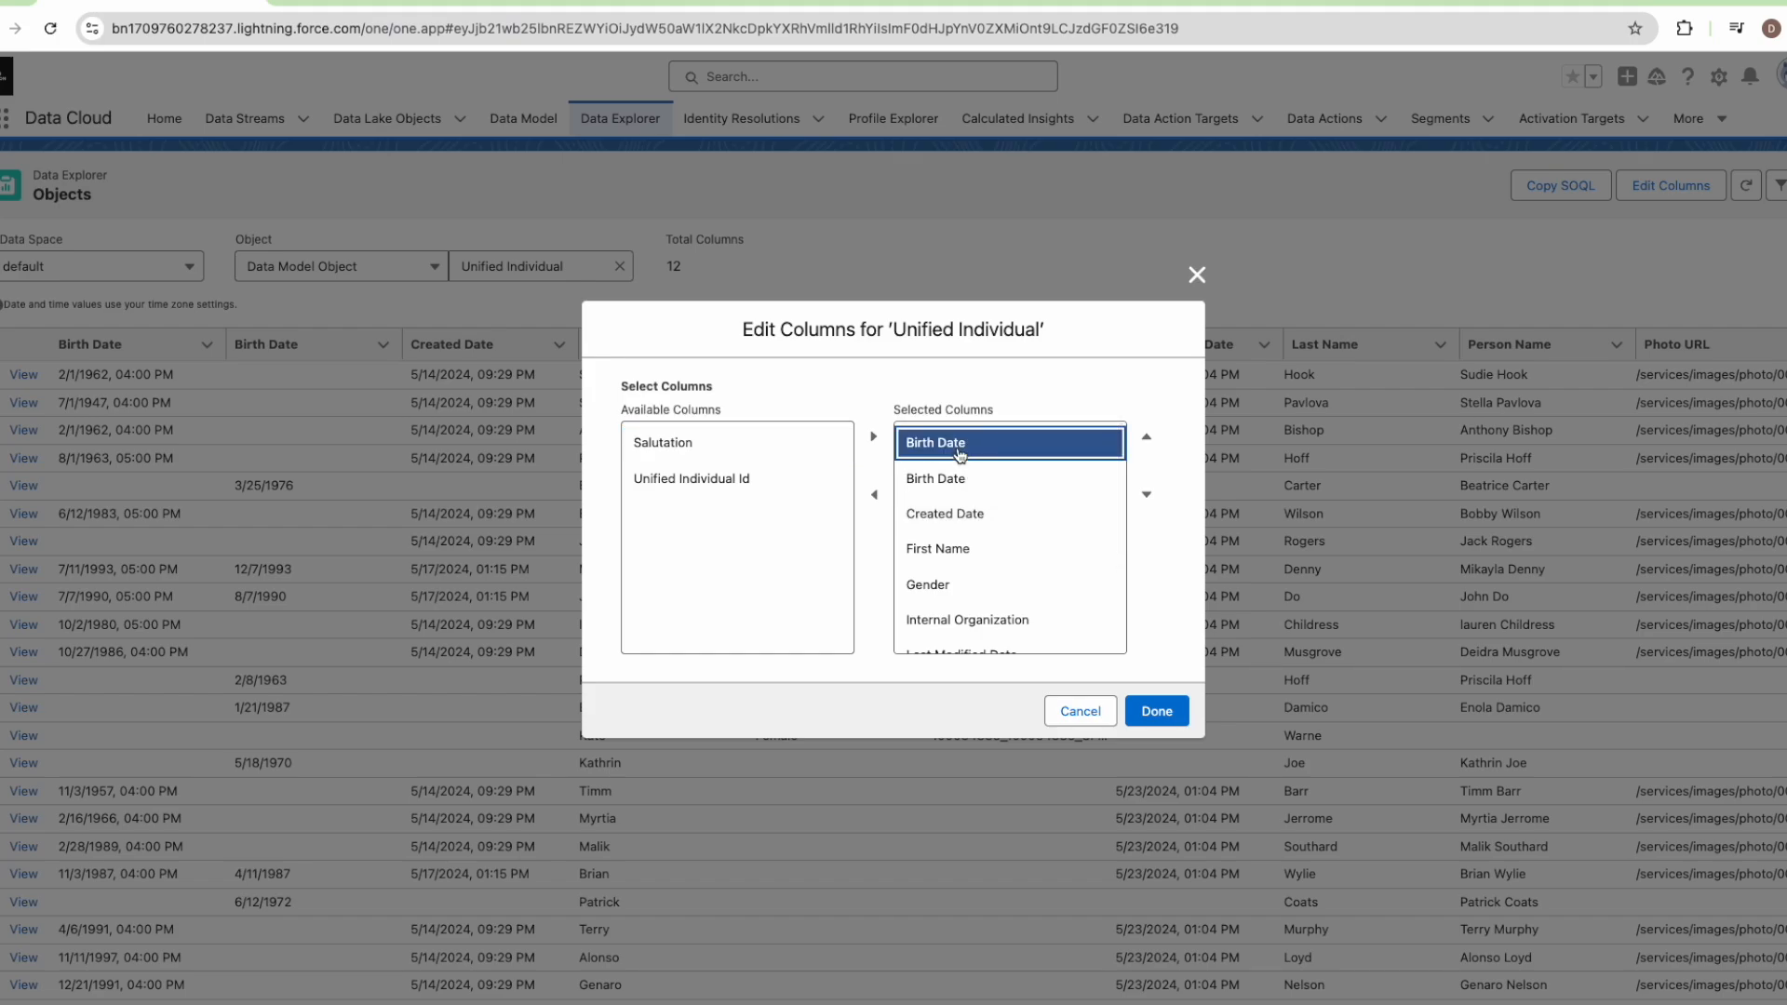
left_click(947, 475, "shift")
left_click(874, 494)
left_click(718, 549)
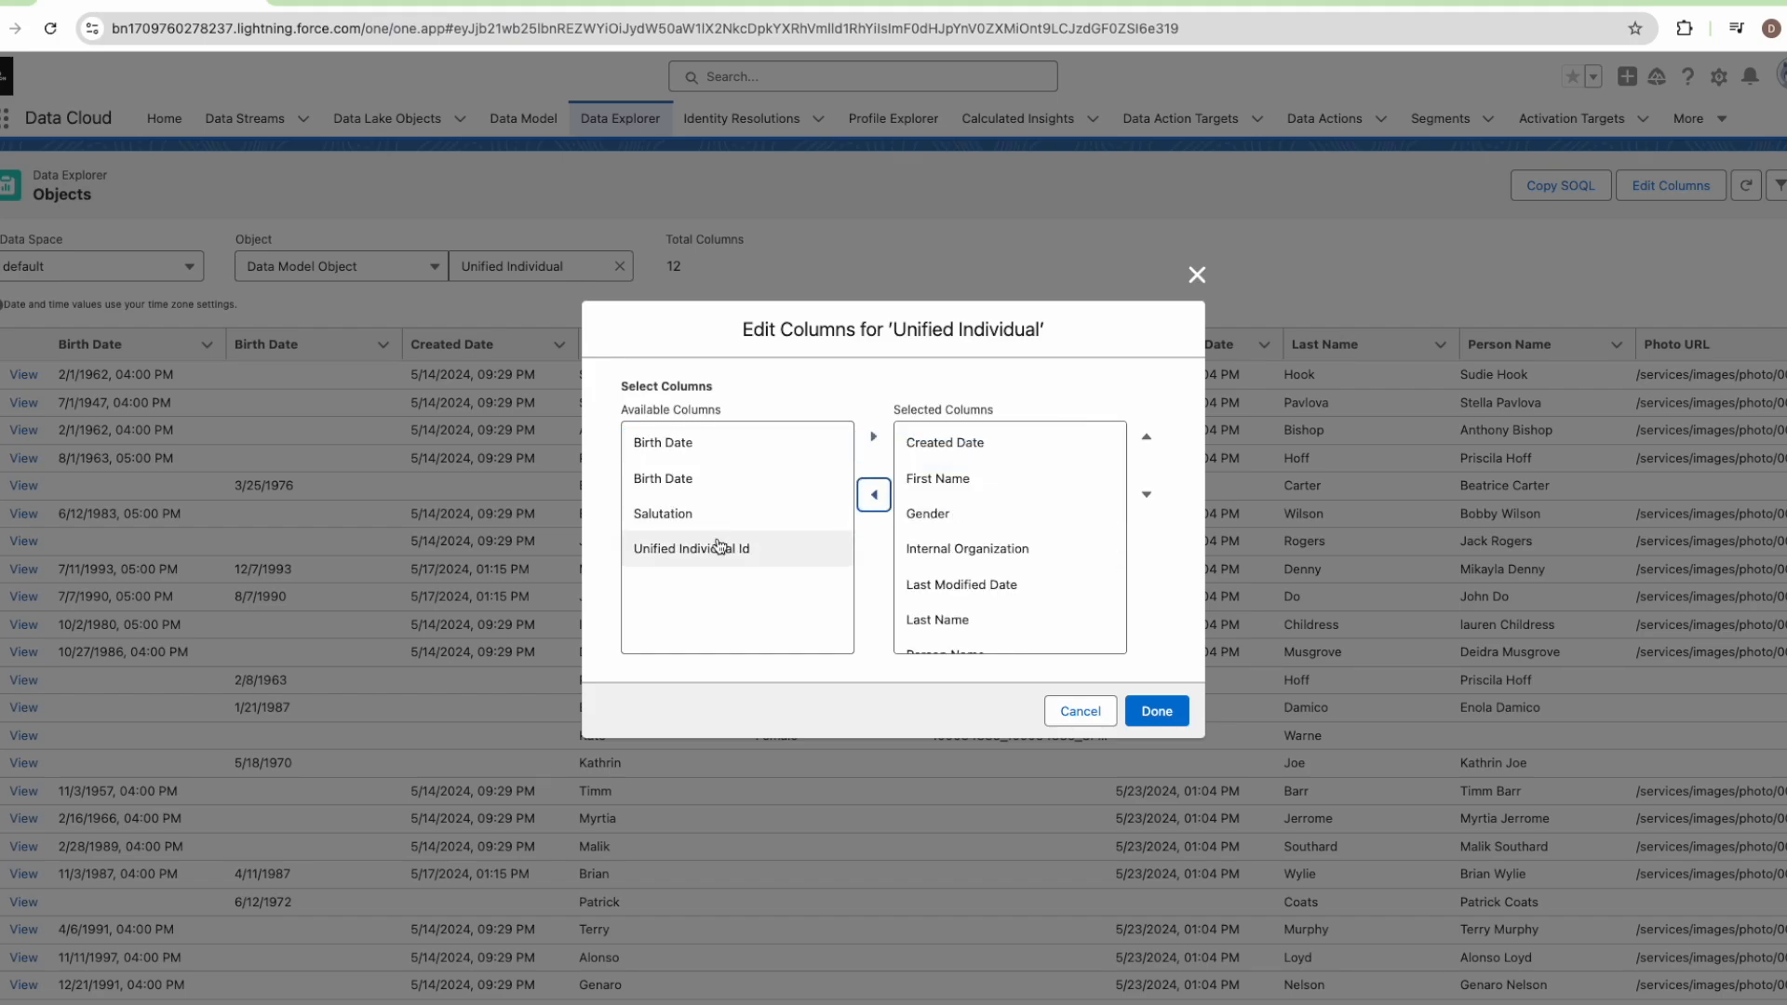
left_click(873, 437)
scroll(991, 595, "down", 2)
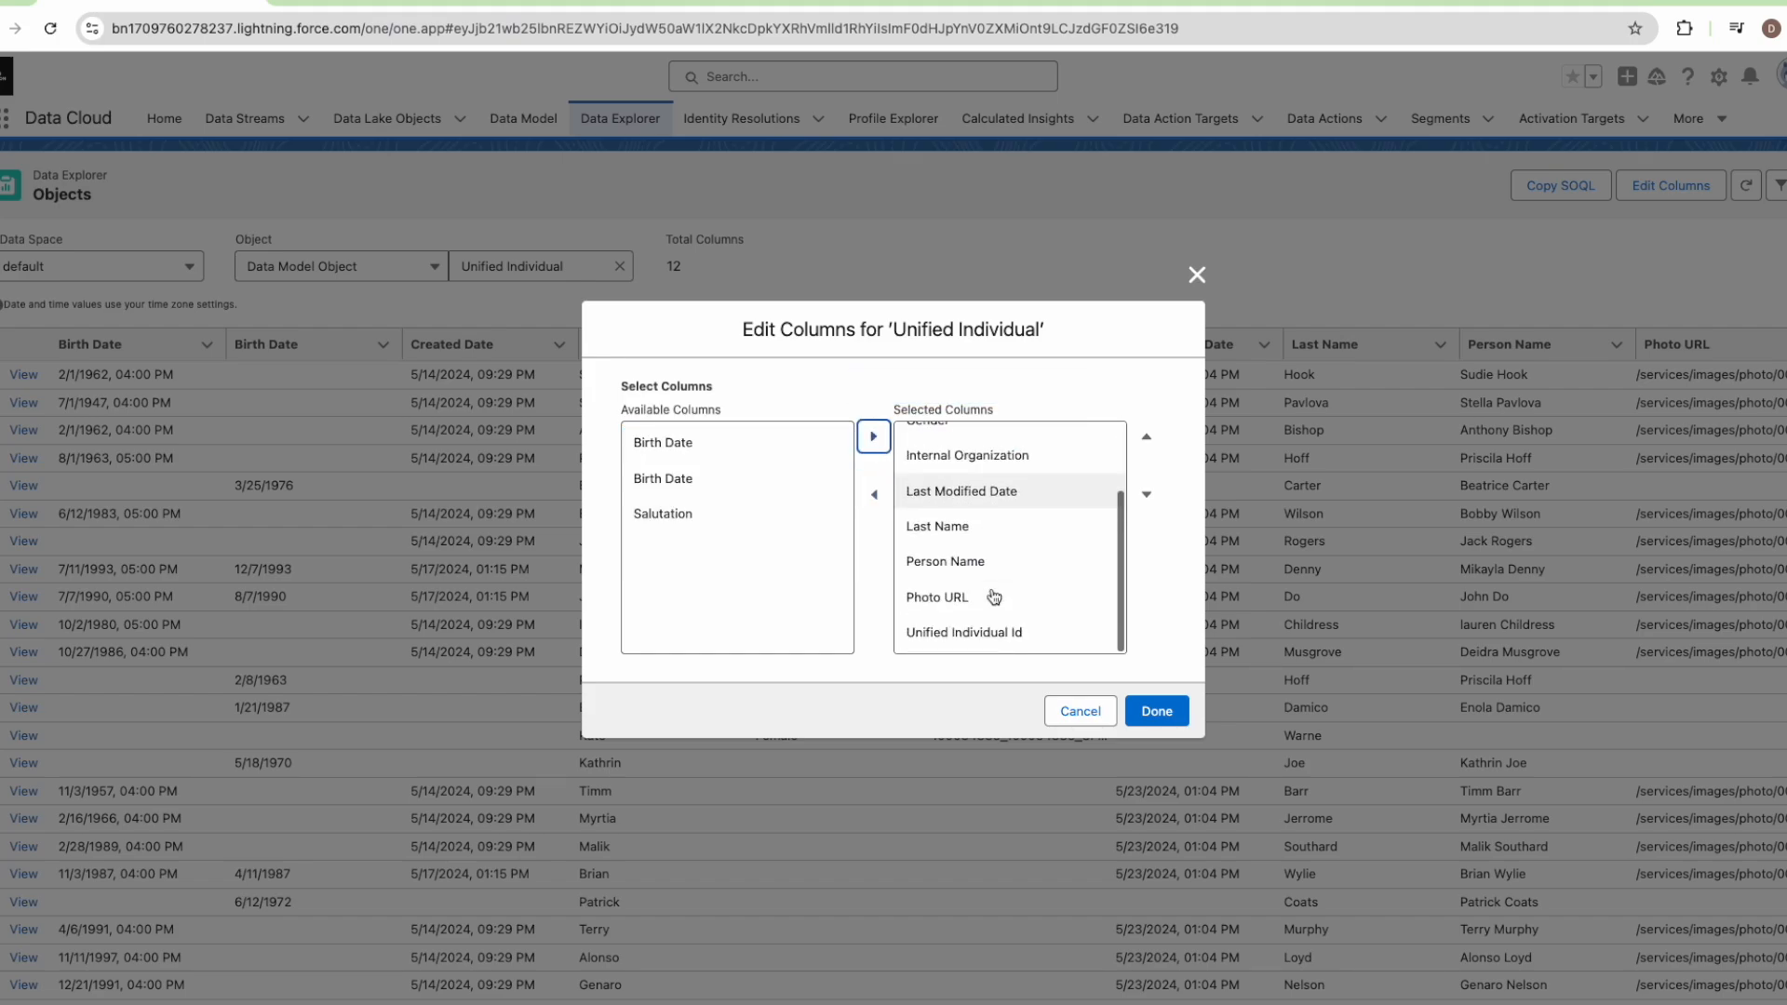
left_click(1154, 709)
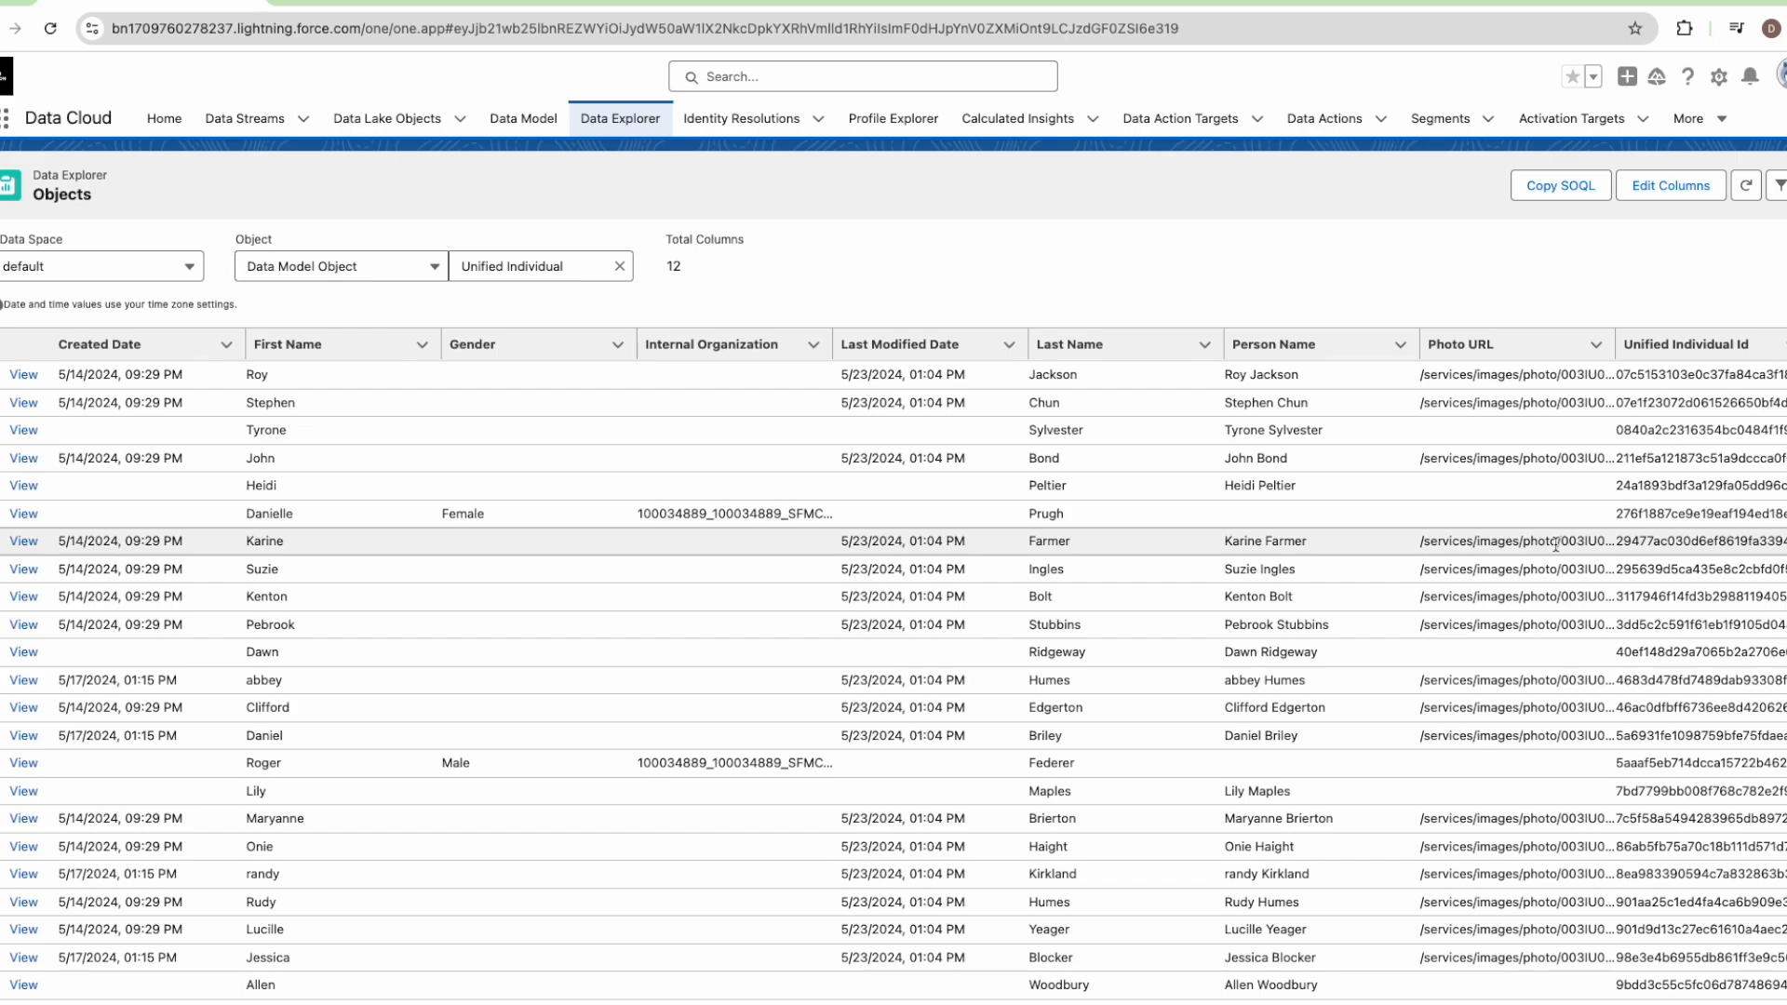
Copy one customer's Unified Individual Id from the table and open Profile Explorer in a new browser tab.
scroll(1555, 544, "down", 4)
left_click(1704, 597)
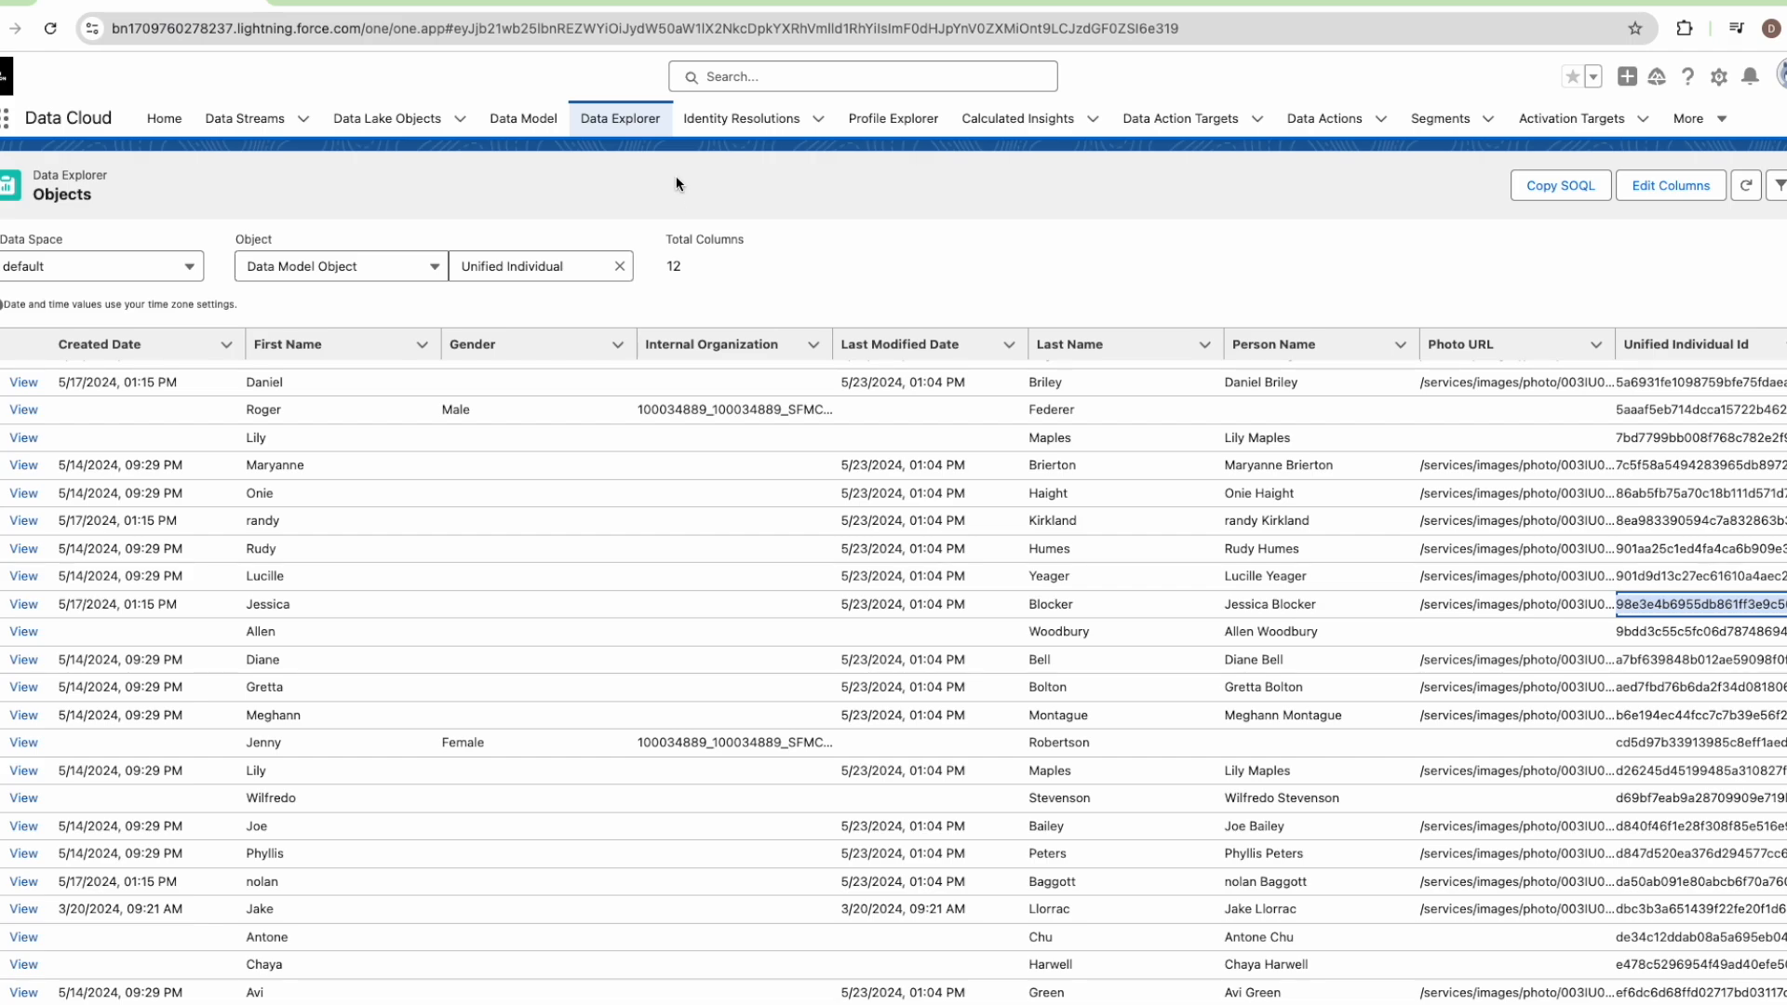
right_click(903, 133)
left_click(968, 137)
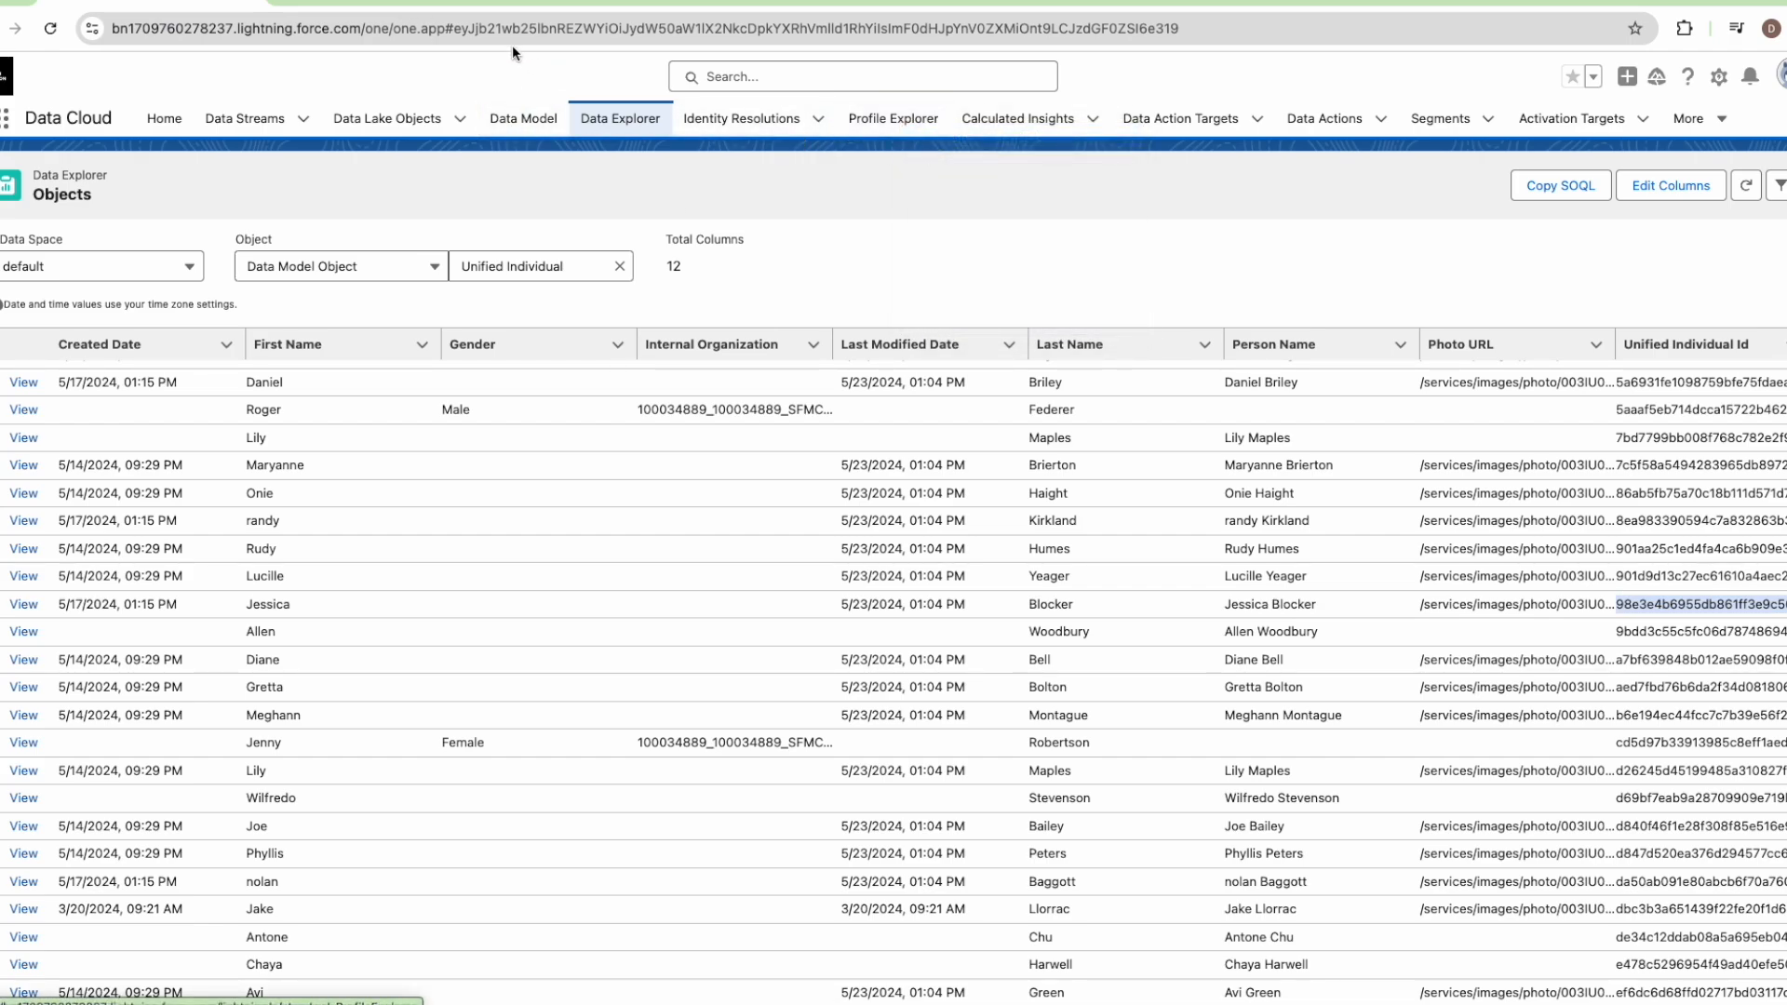
left_click(393, 4)
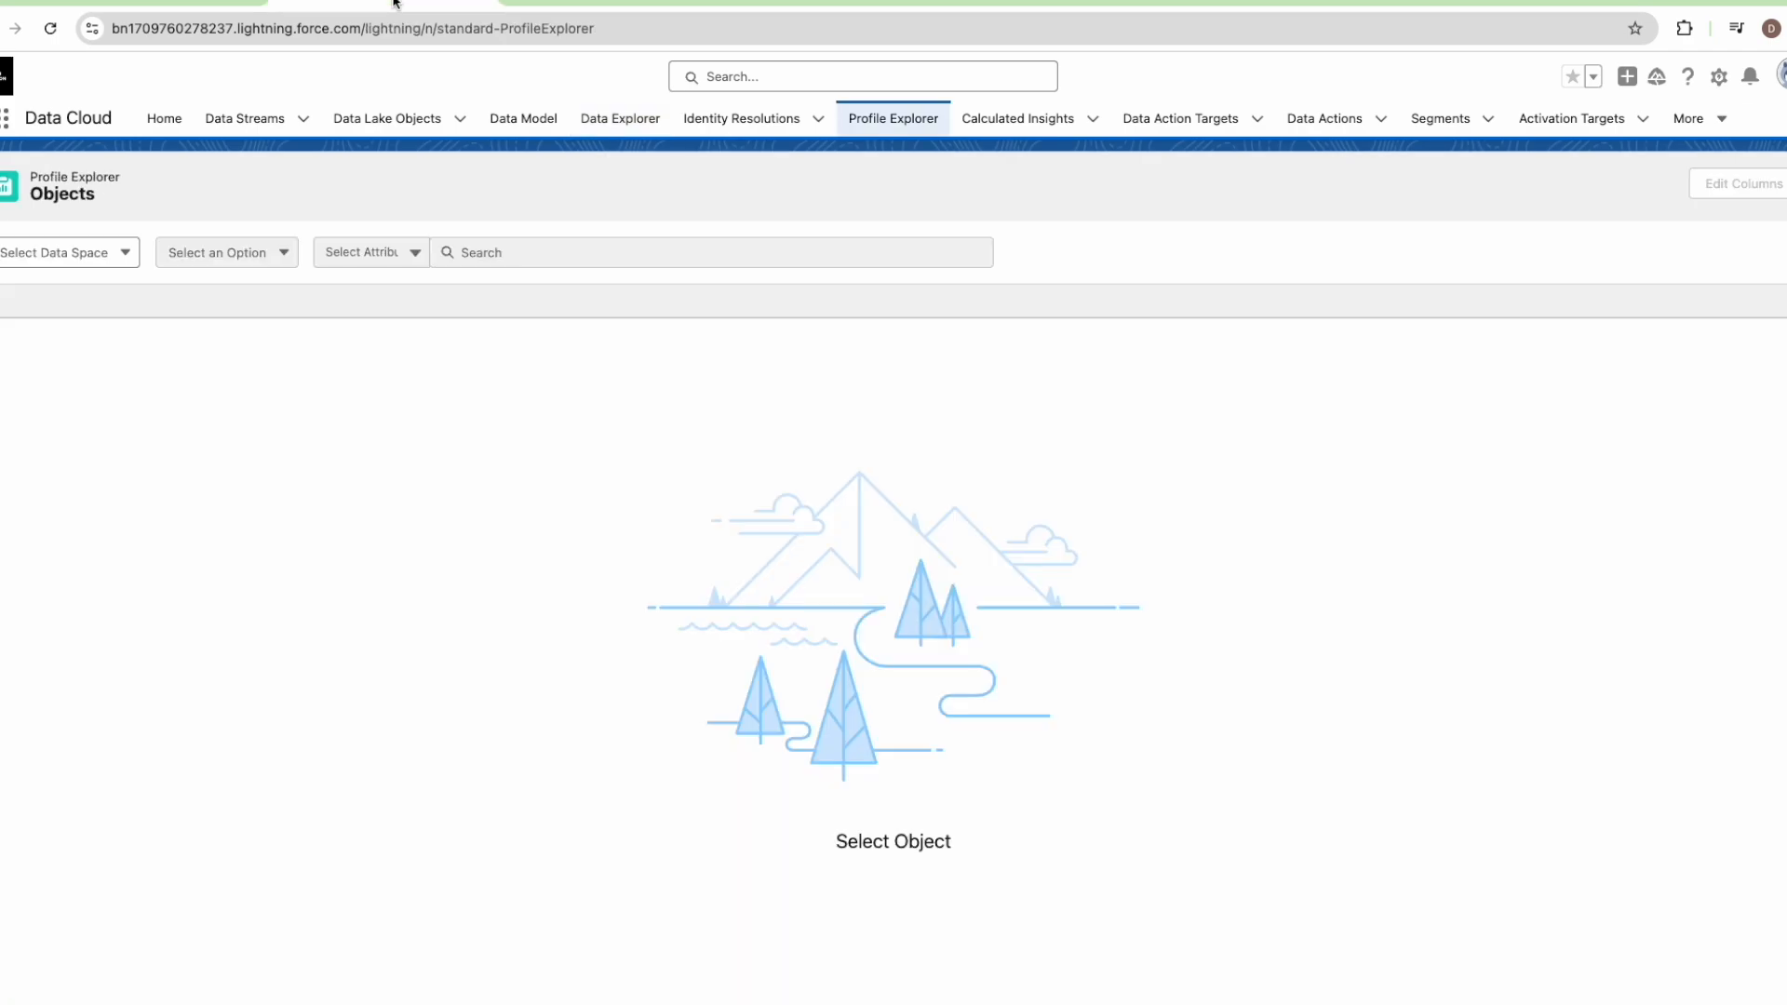
Set Profile Explorer to search the default data space's Unified Individual object by the Unified Individual Id attribute.
left_click(80, 254)
left_click(57, 301)
left_click(54, 263)
left_click(54, 293)
left_click(198, 262)
left_click(190, 290)
left_click(307, 253)
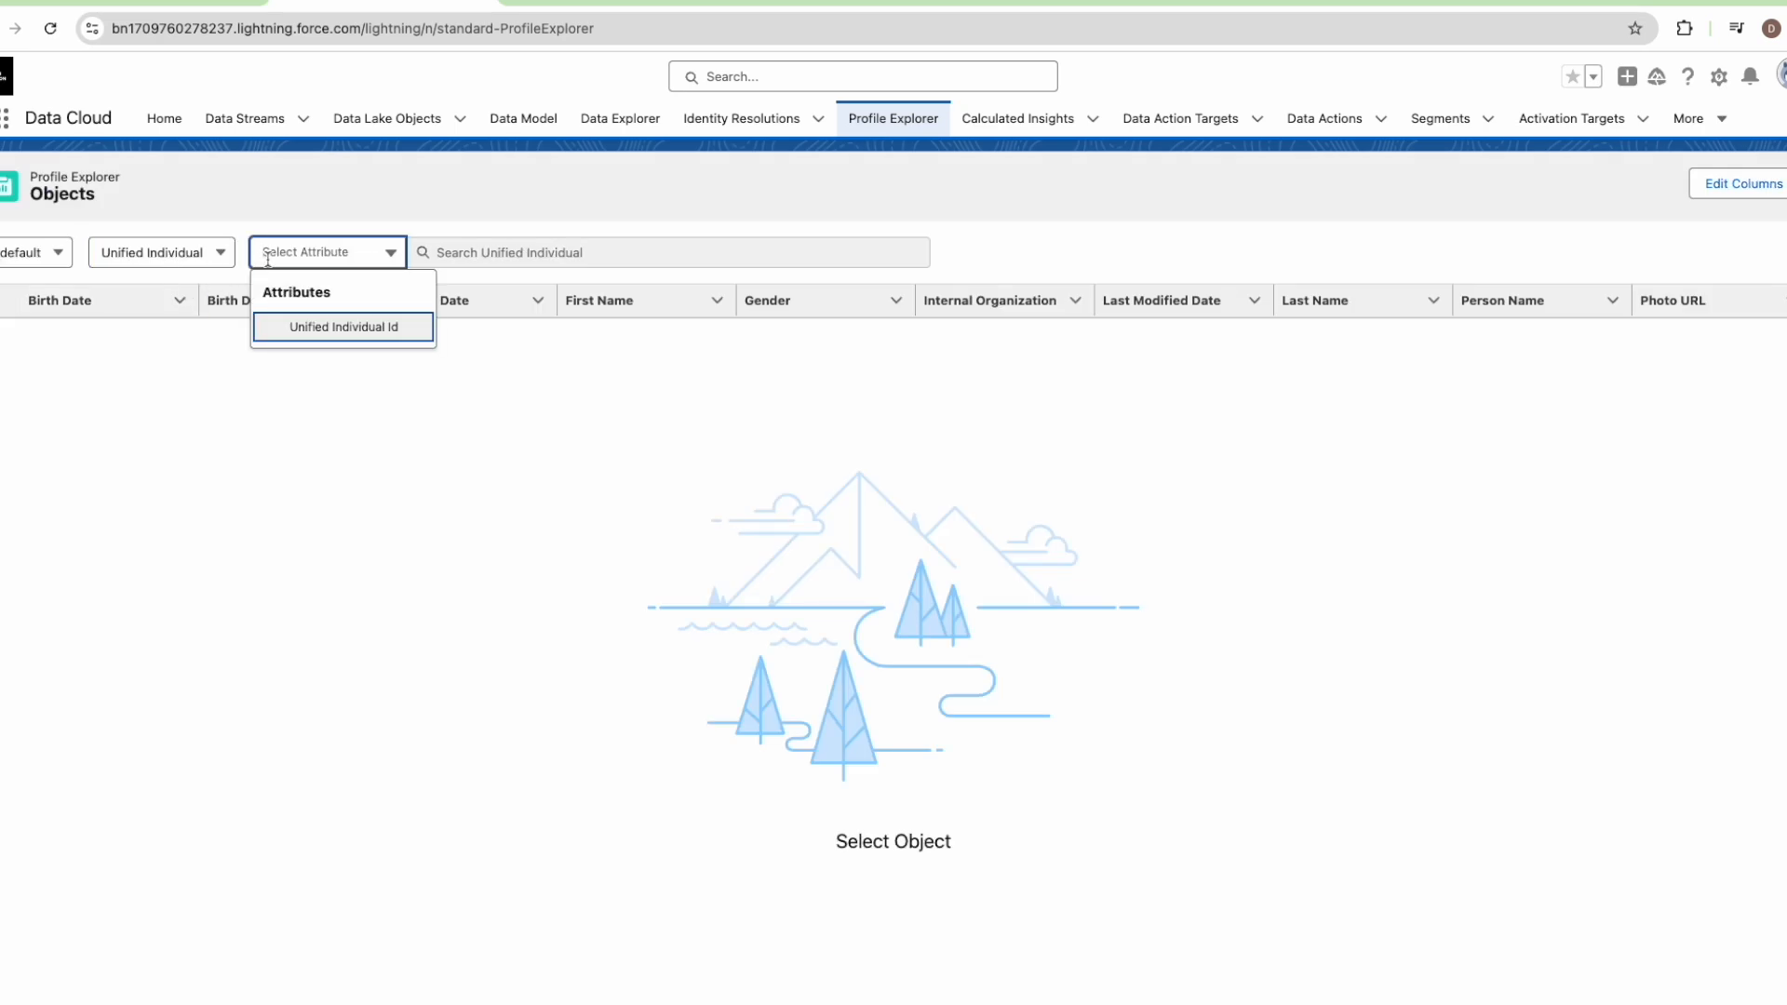
left_click(291, 327)
Search for the copied Unified Individual Id and open the matching customer's unified profile.
left_click(467, 252)
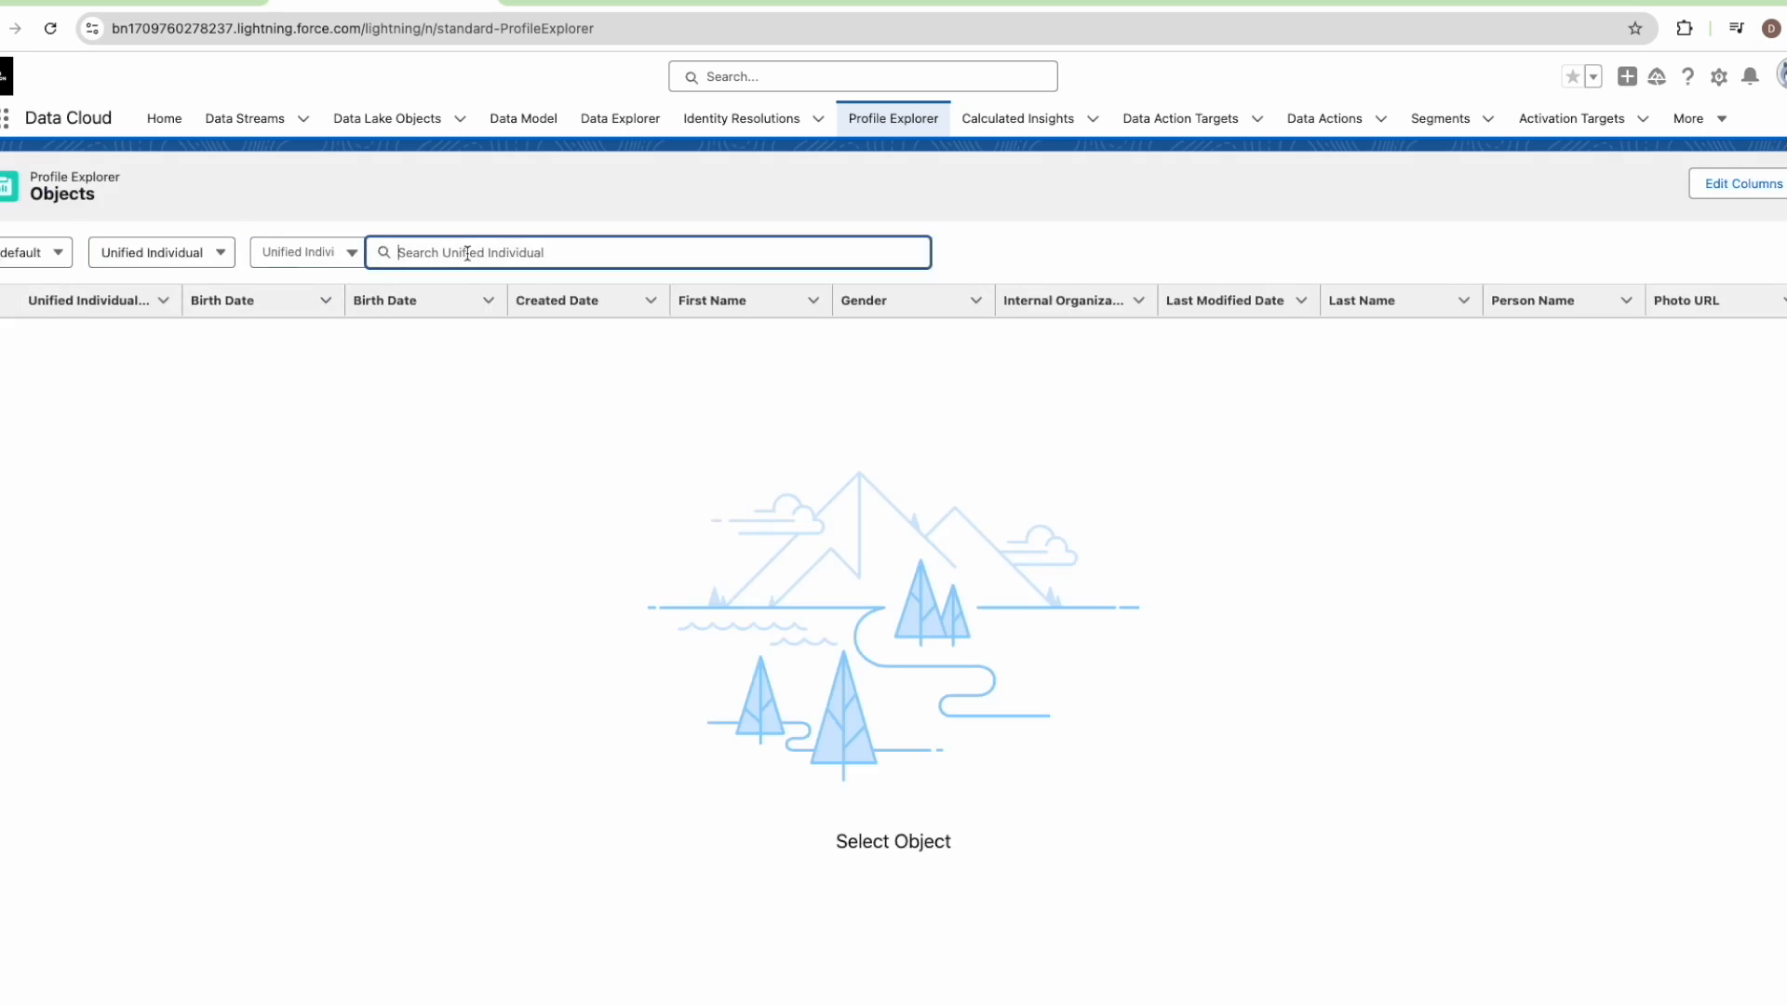
type("98e3e4b6955db861ff3e9c5687d56b07")
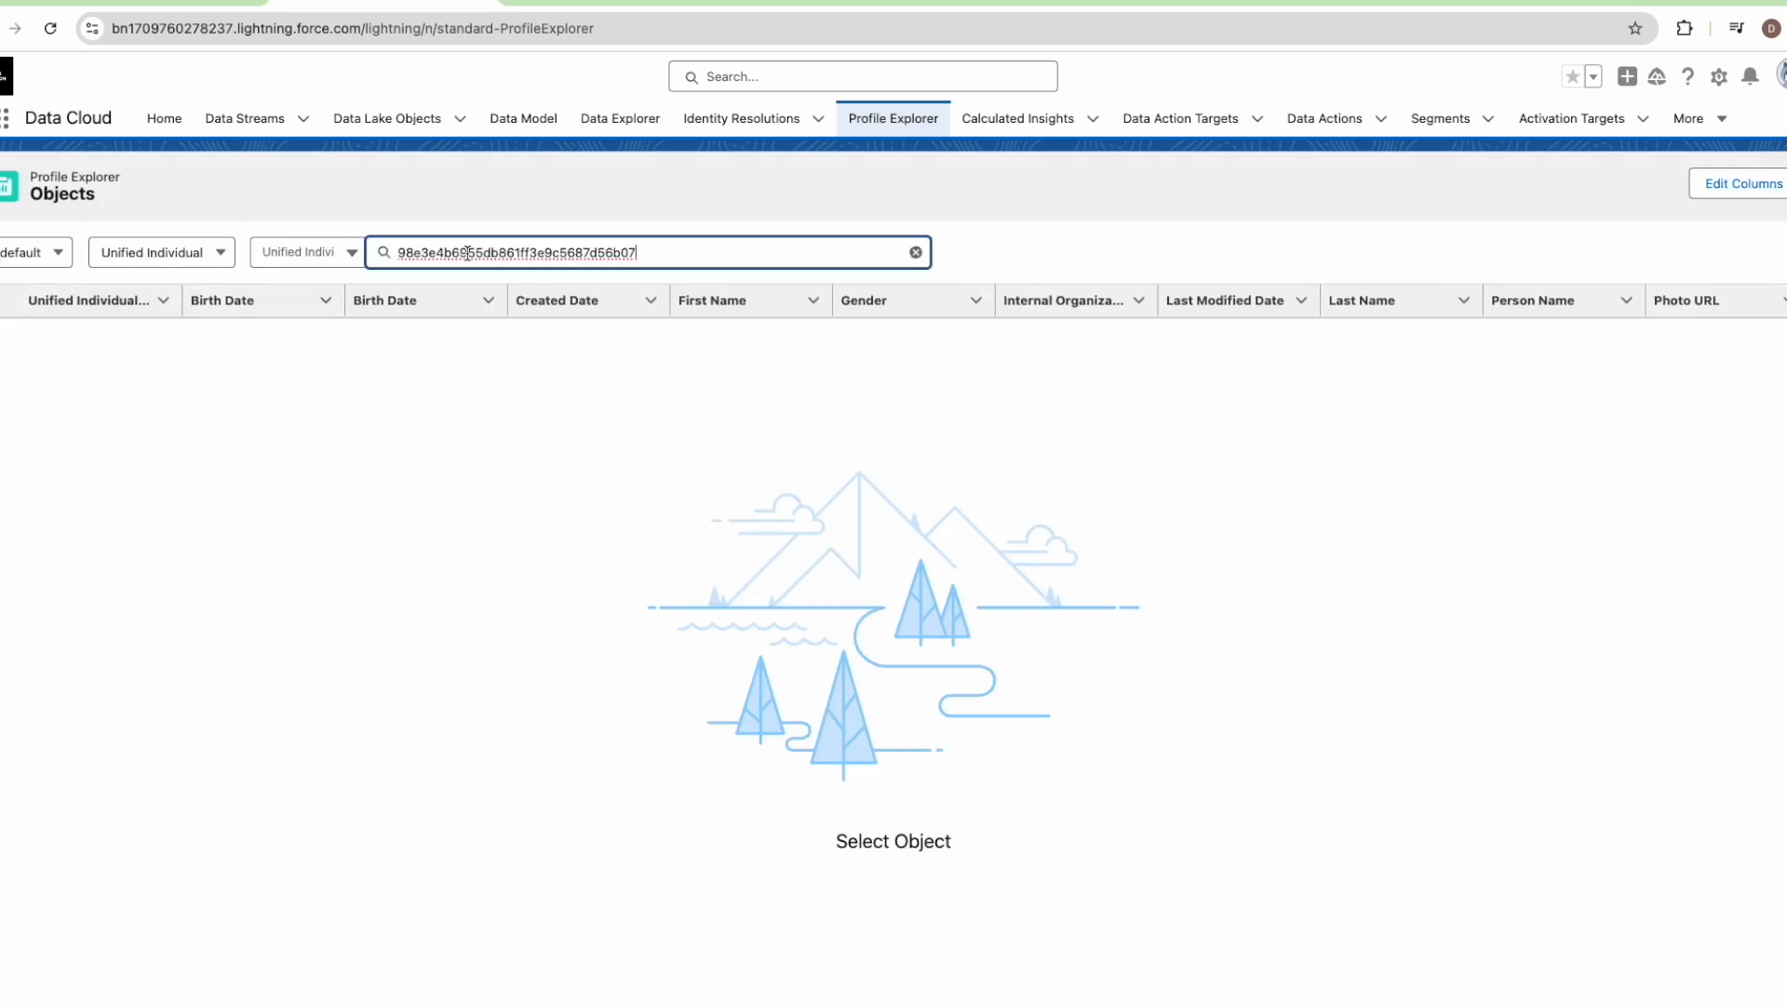
key("Return")
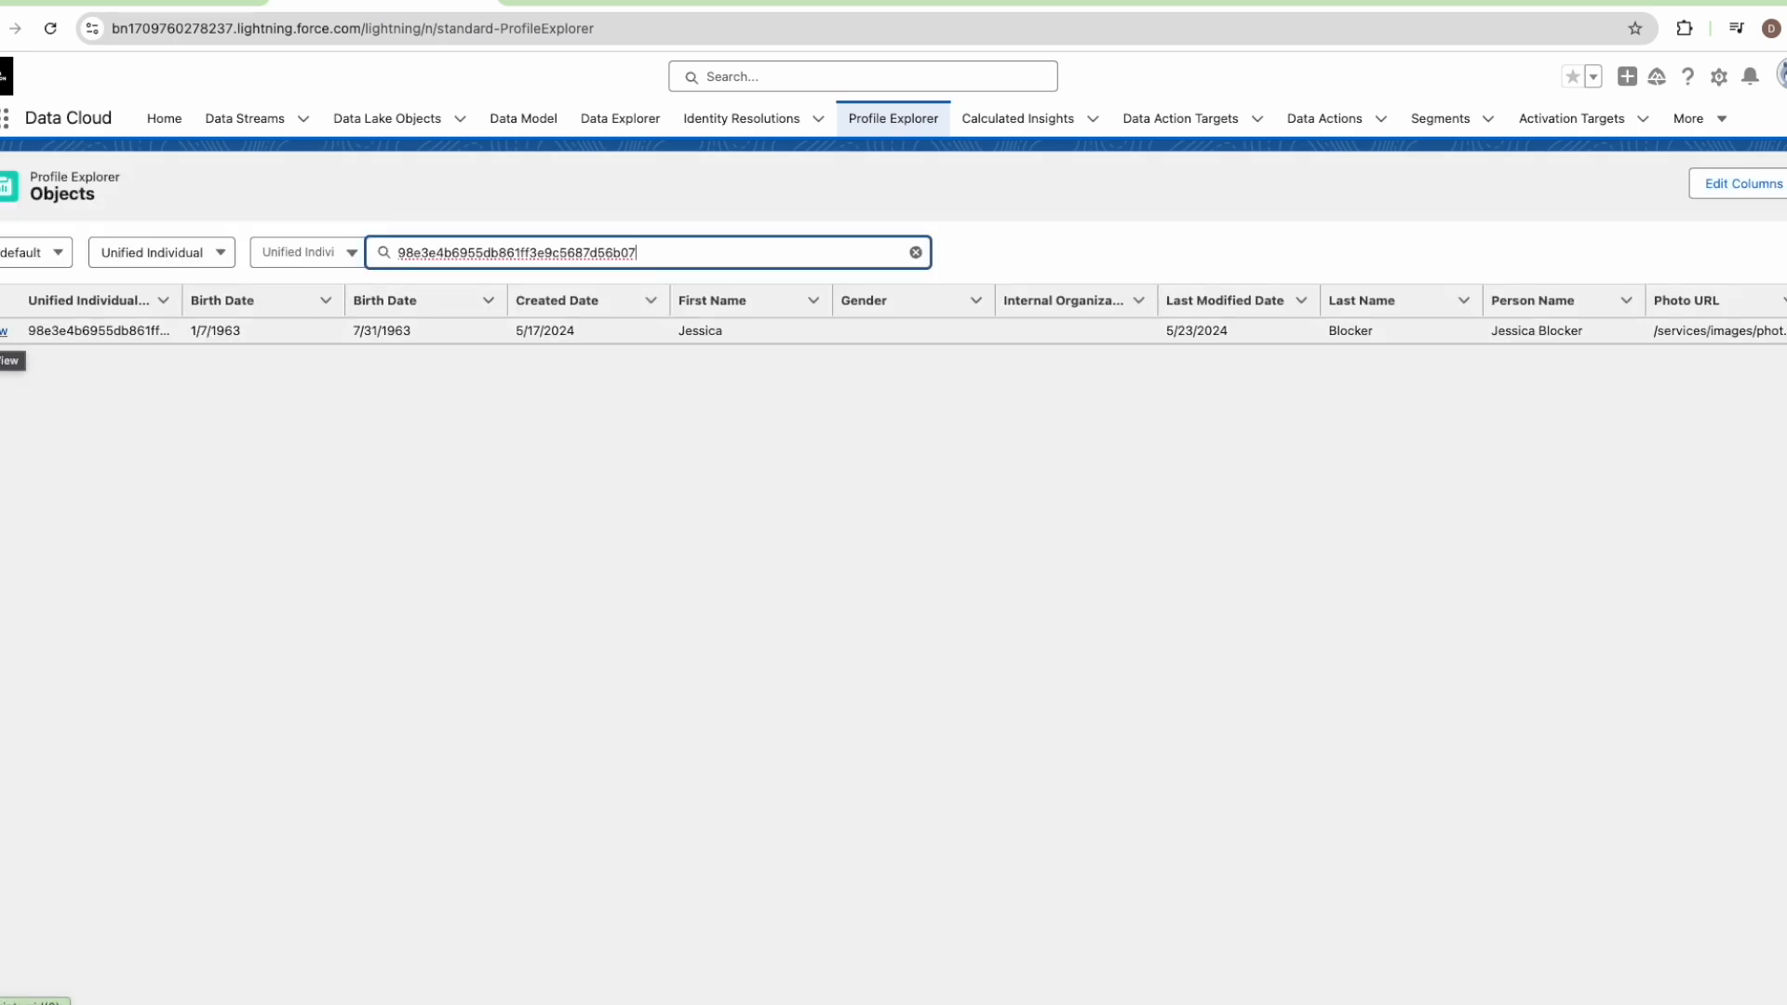
left_click(4, 330)
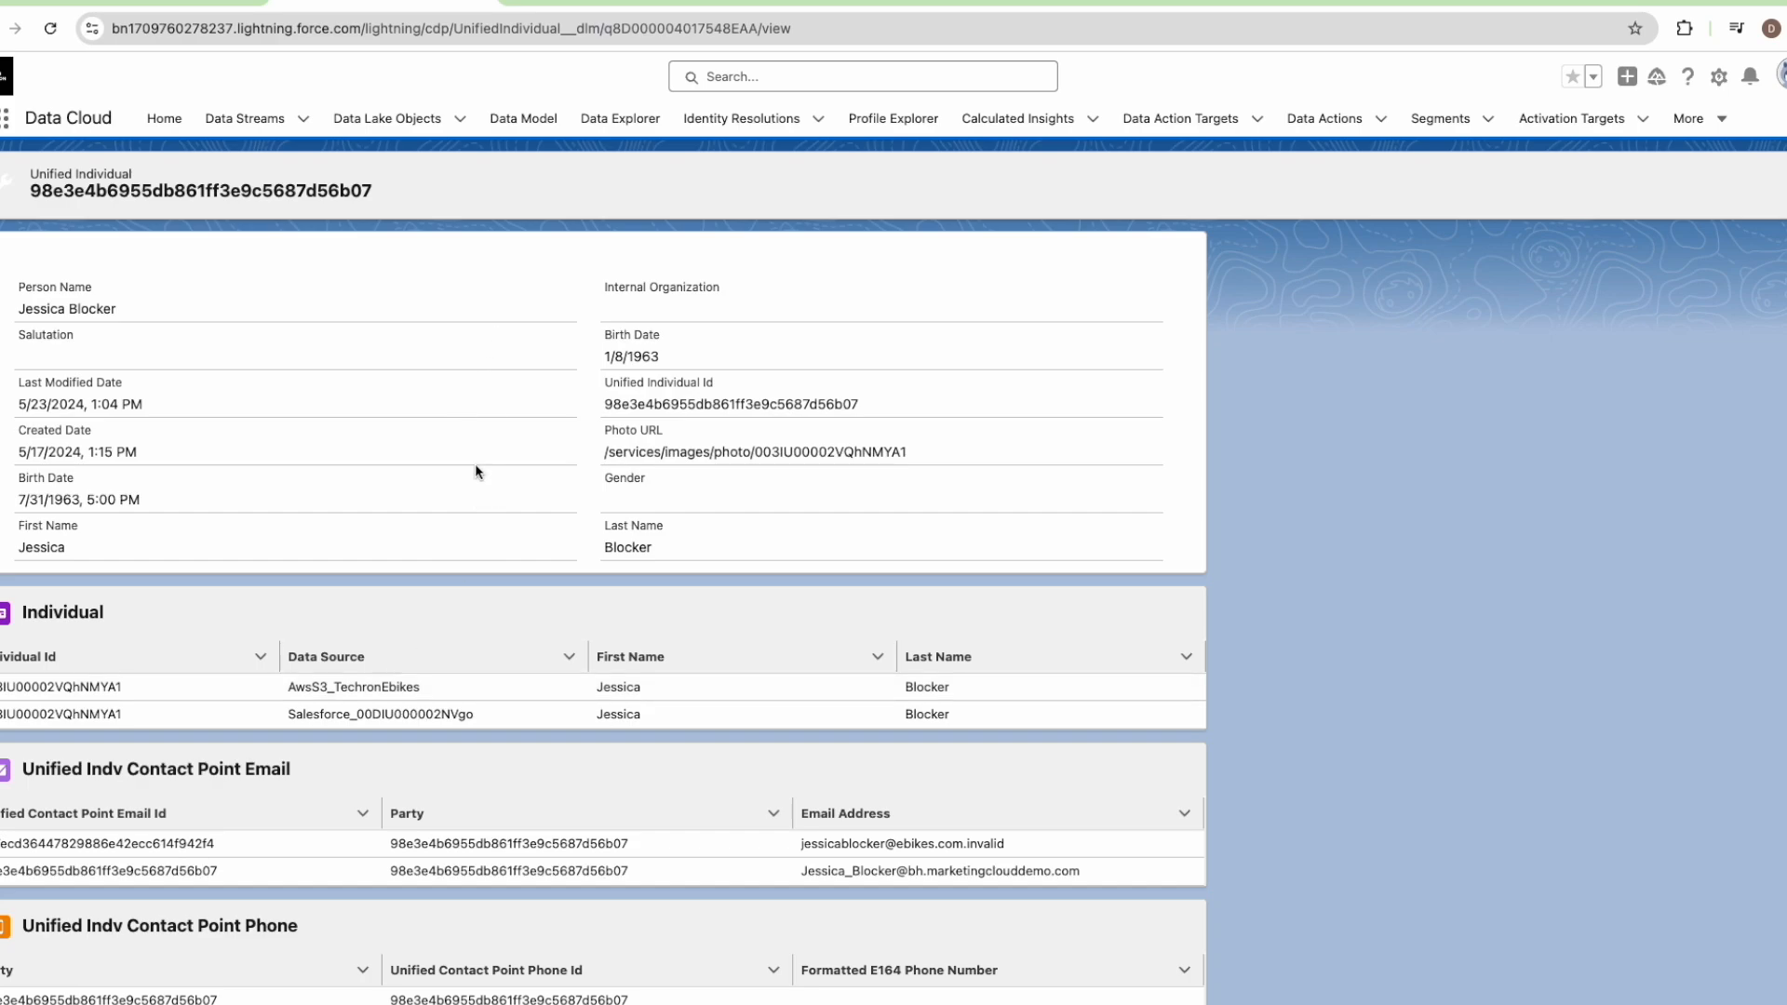
View the unified profile's record page layout in Lightning App Builder, and return to the profile to review it.
left_click(1718, 77)
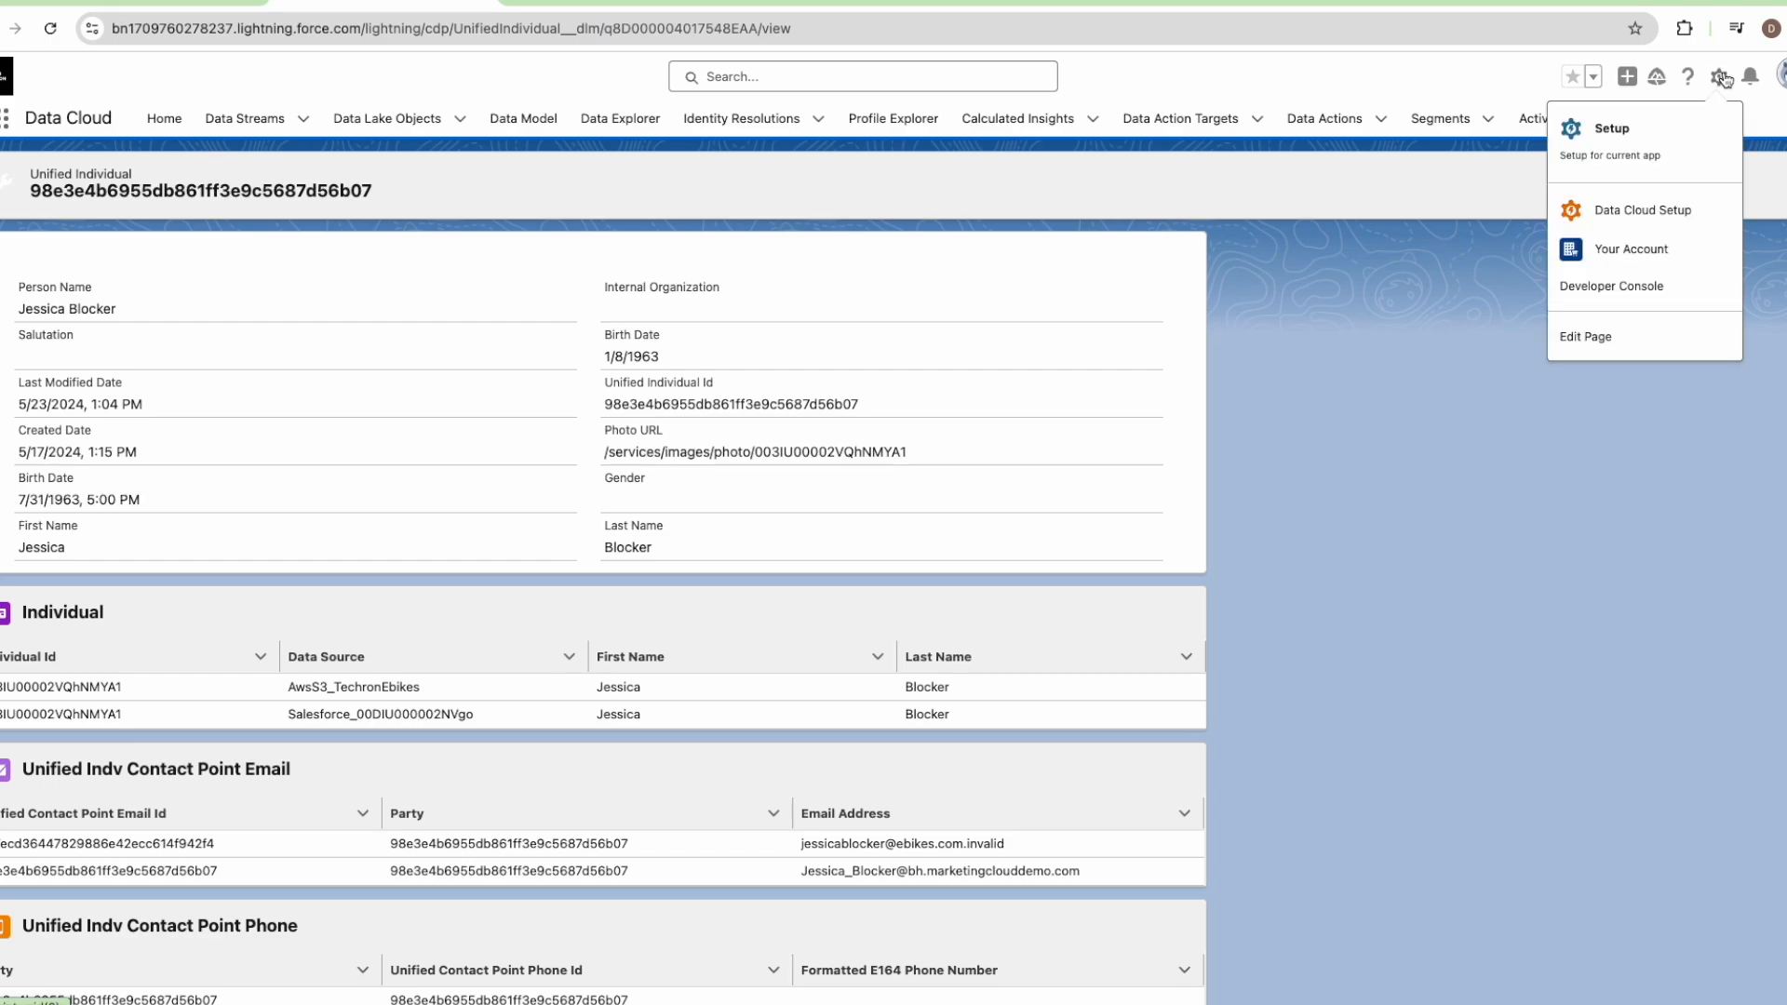
left_click(1612, 337)
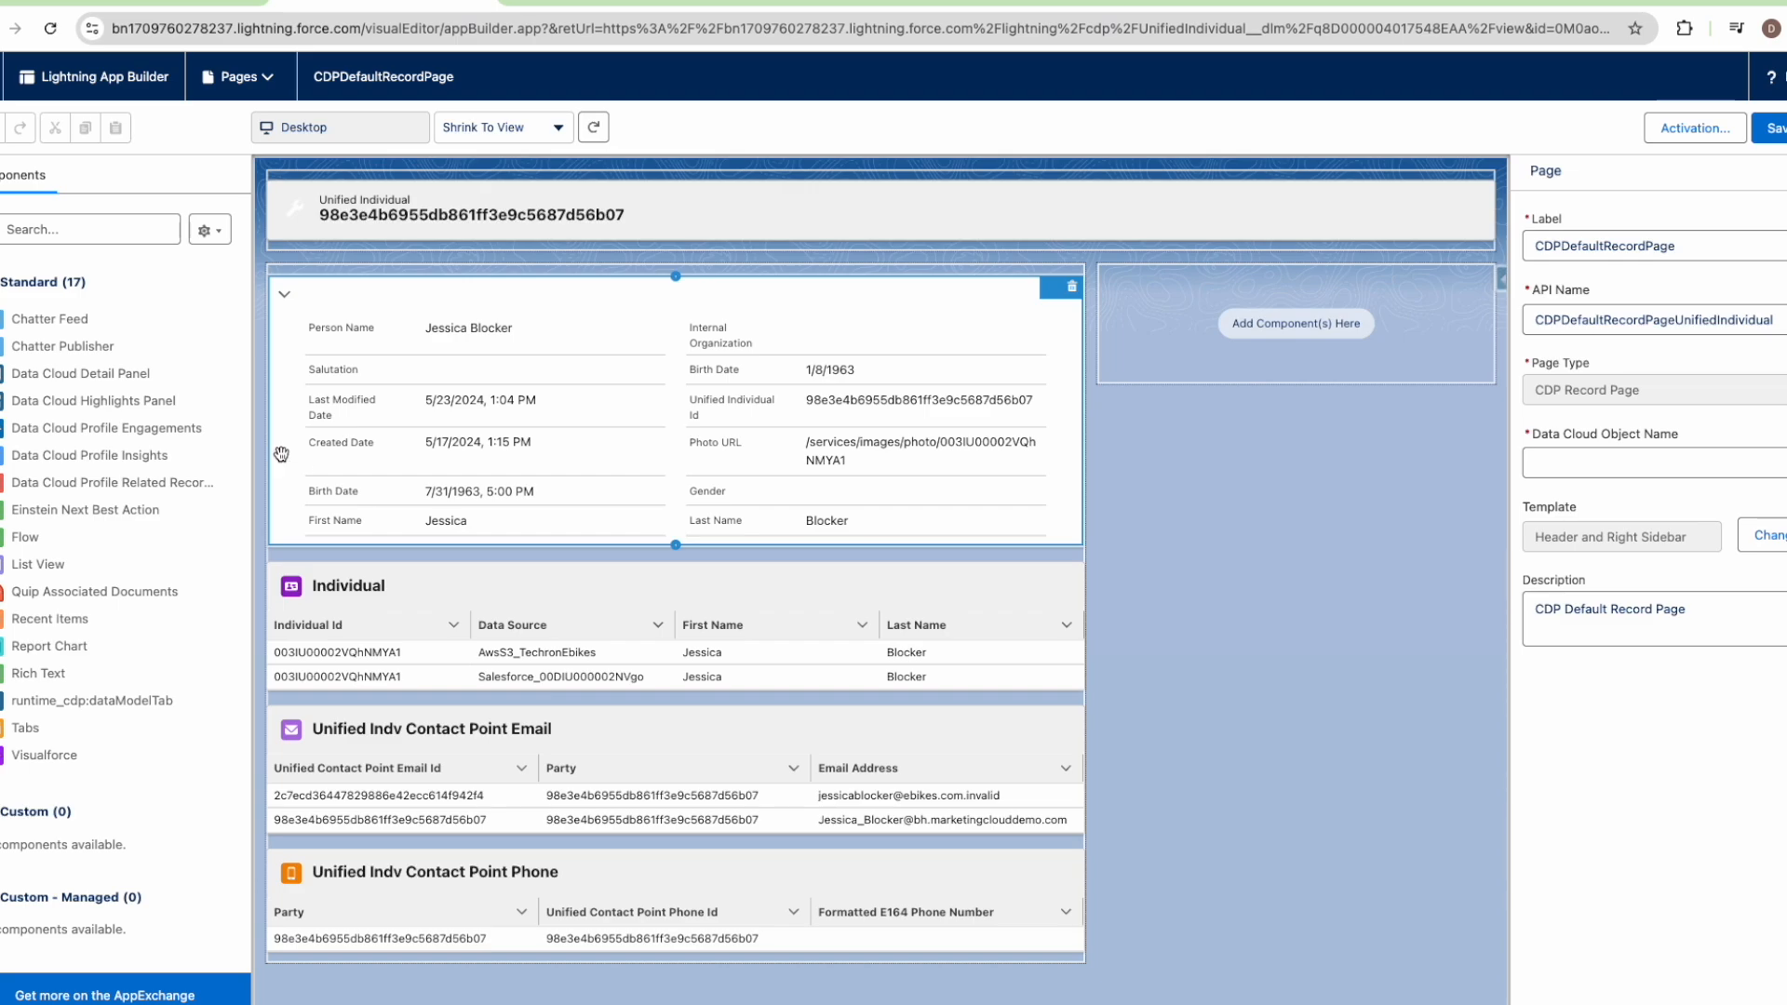
left_click(5, 131)
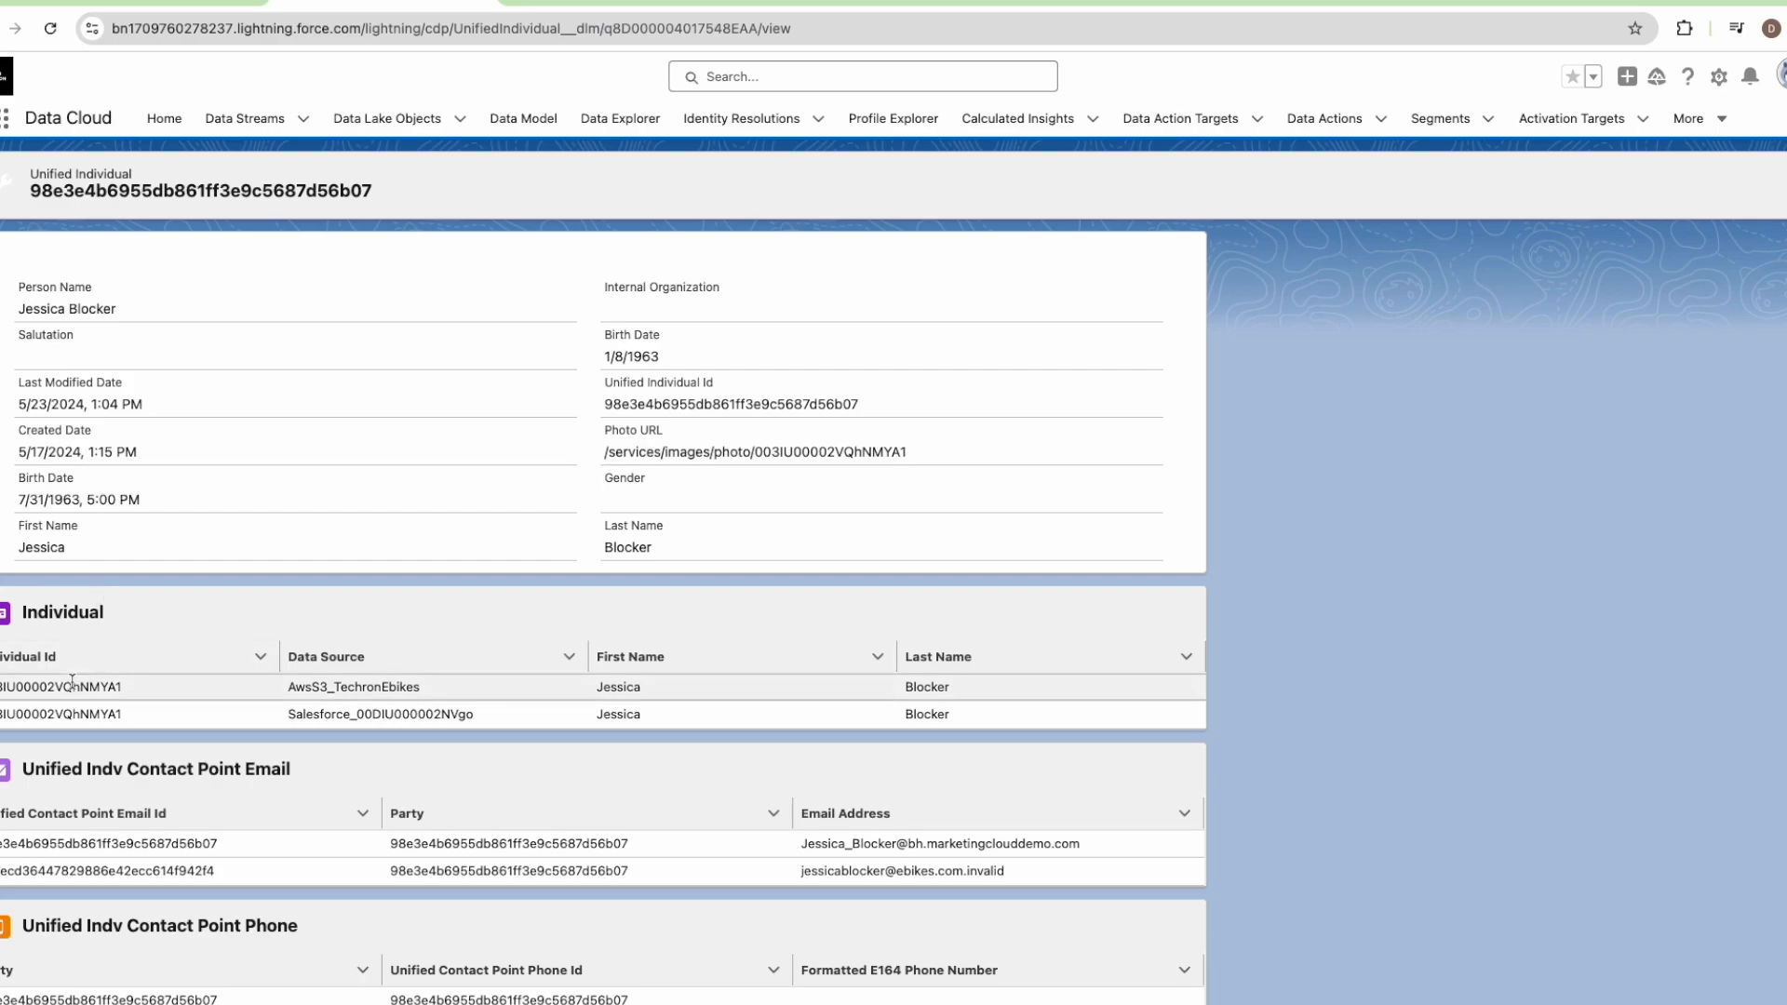
scroll(74, 707, "down", 1)
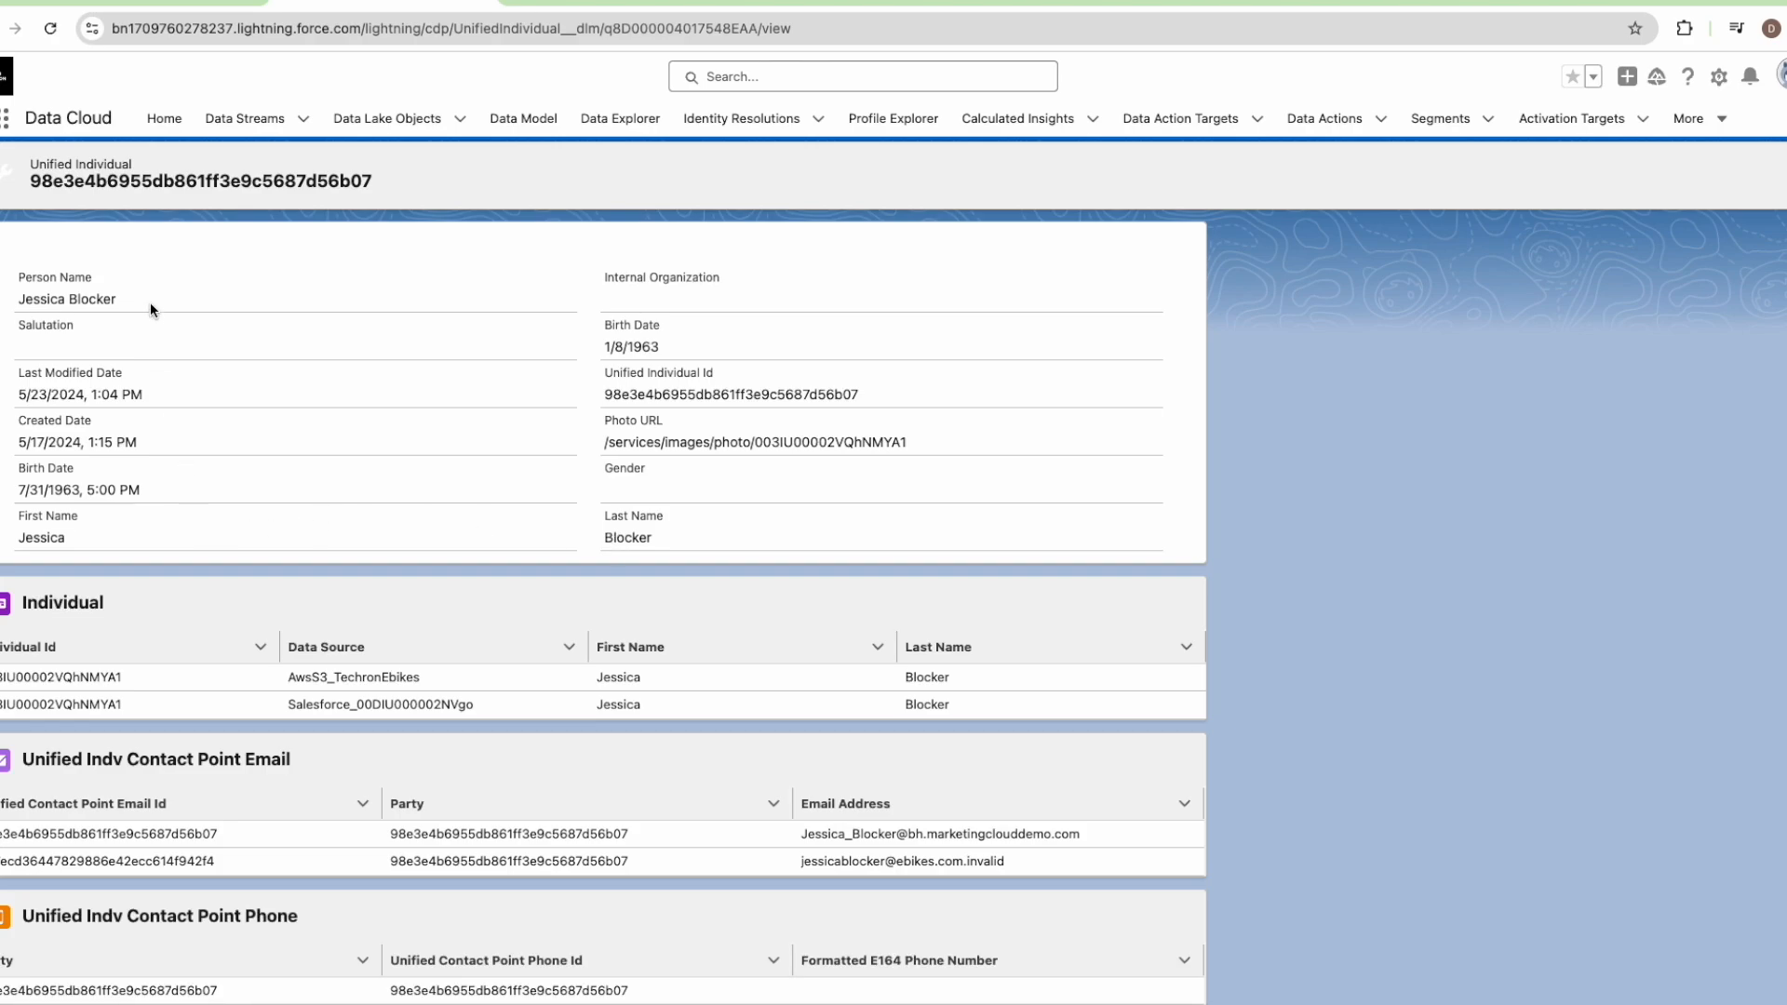
scroll(150, 303, "up", 1)
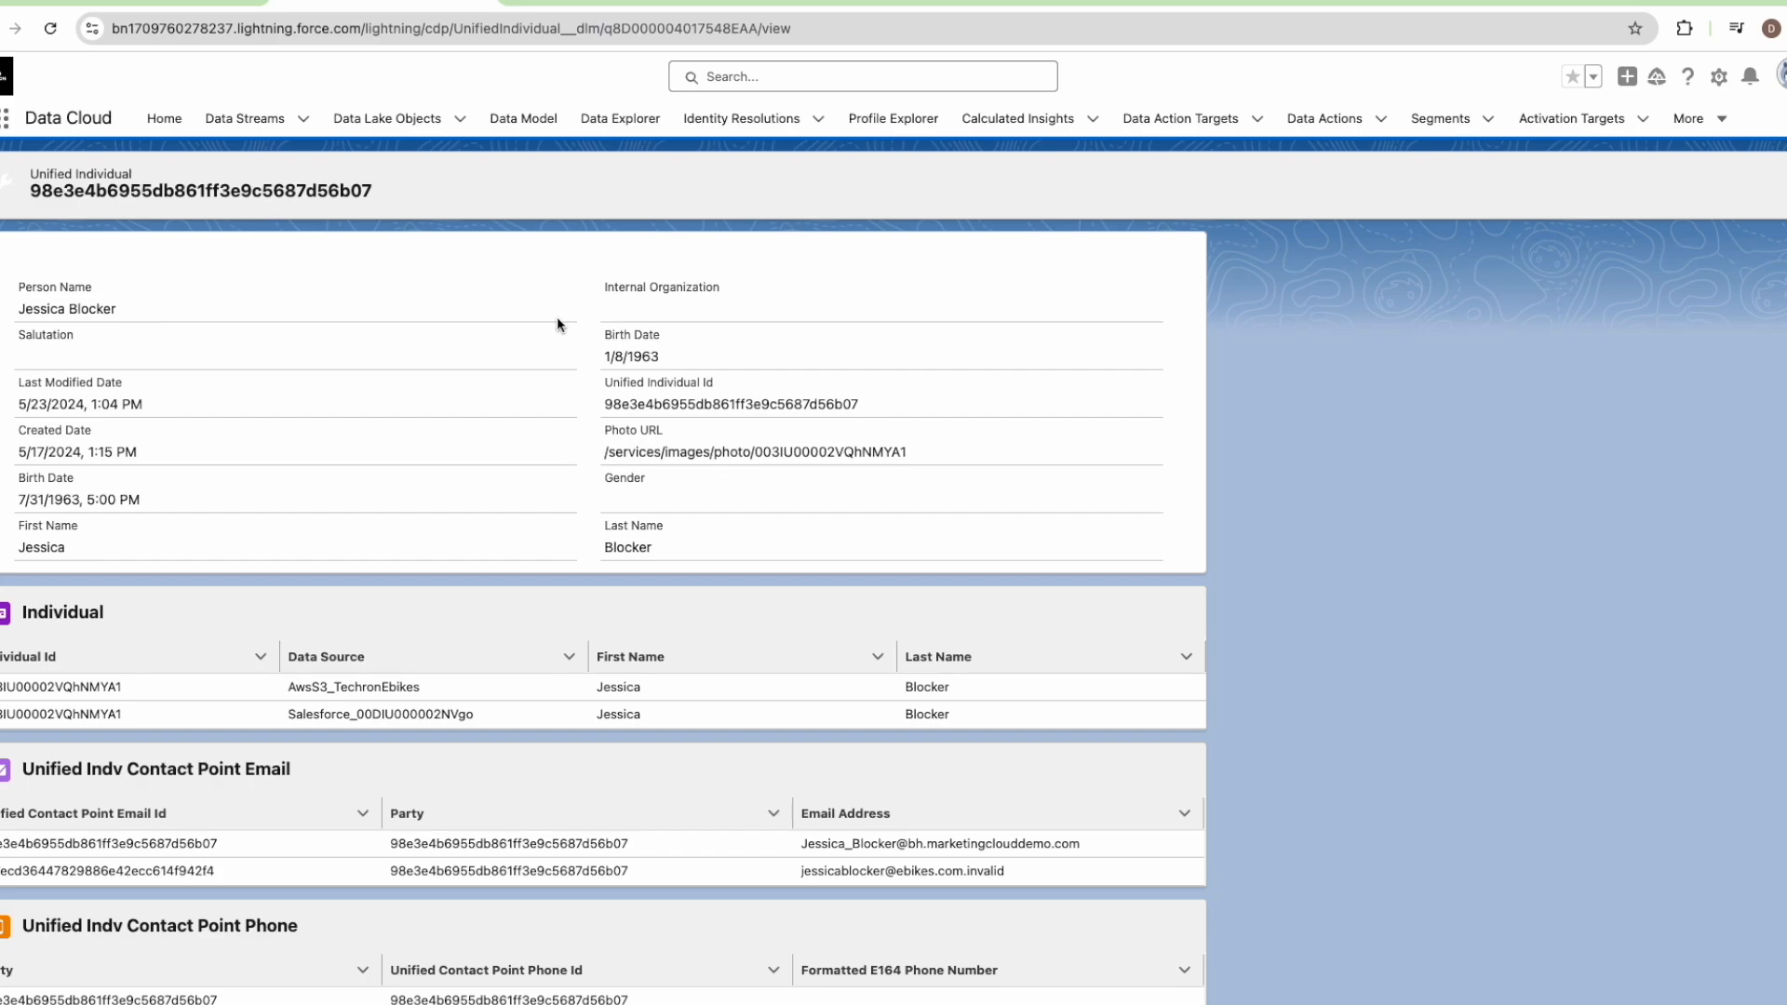
left_click(1696, 118)
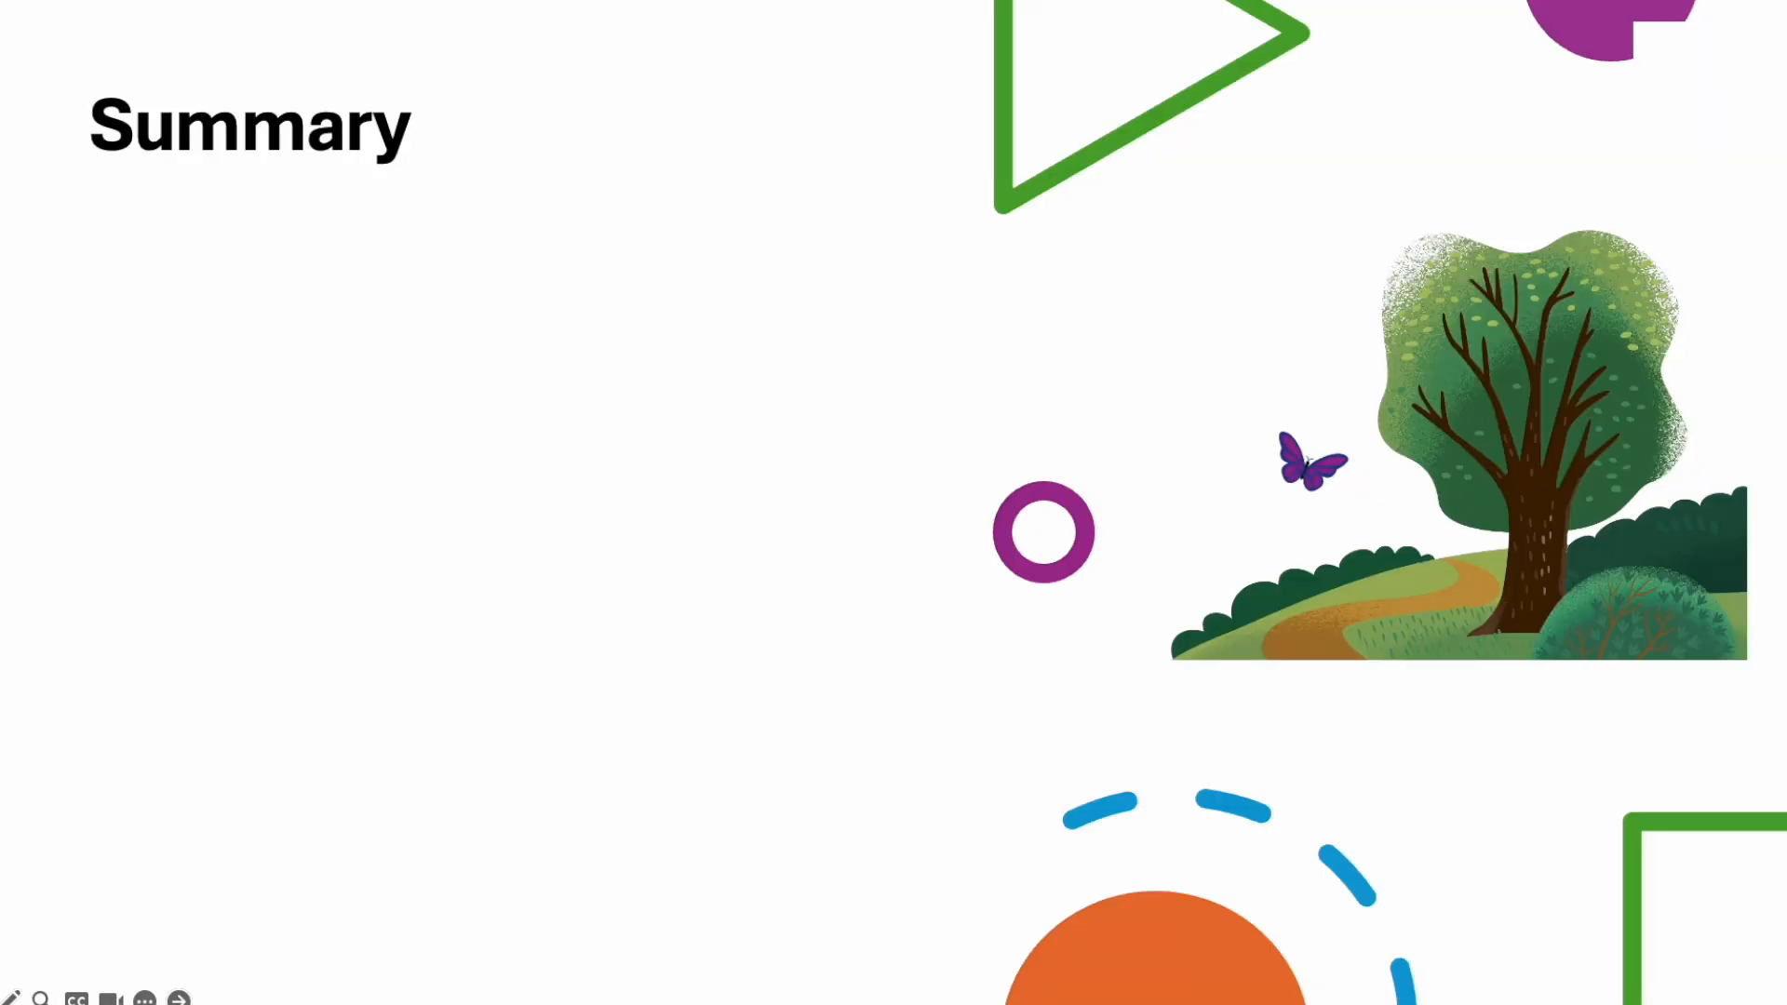
key("Right")
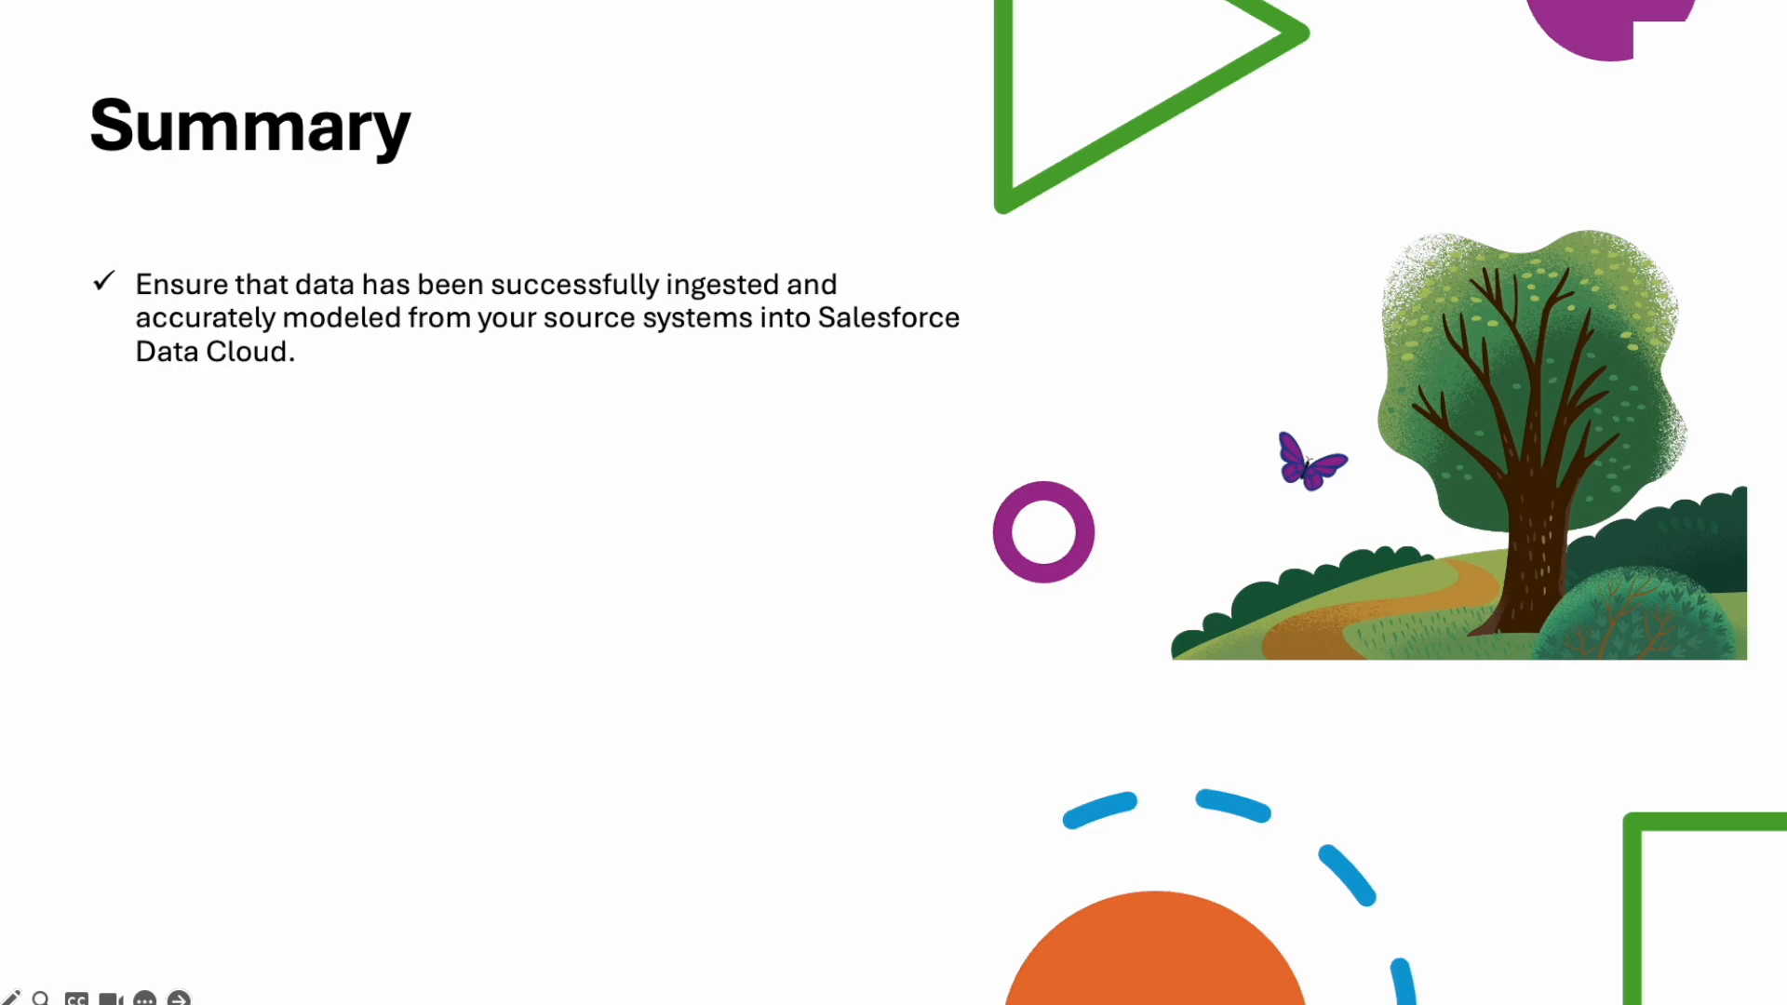
key("Right")
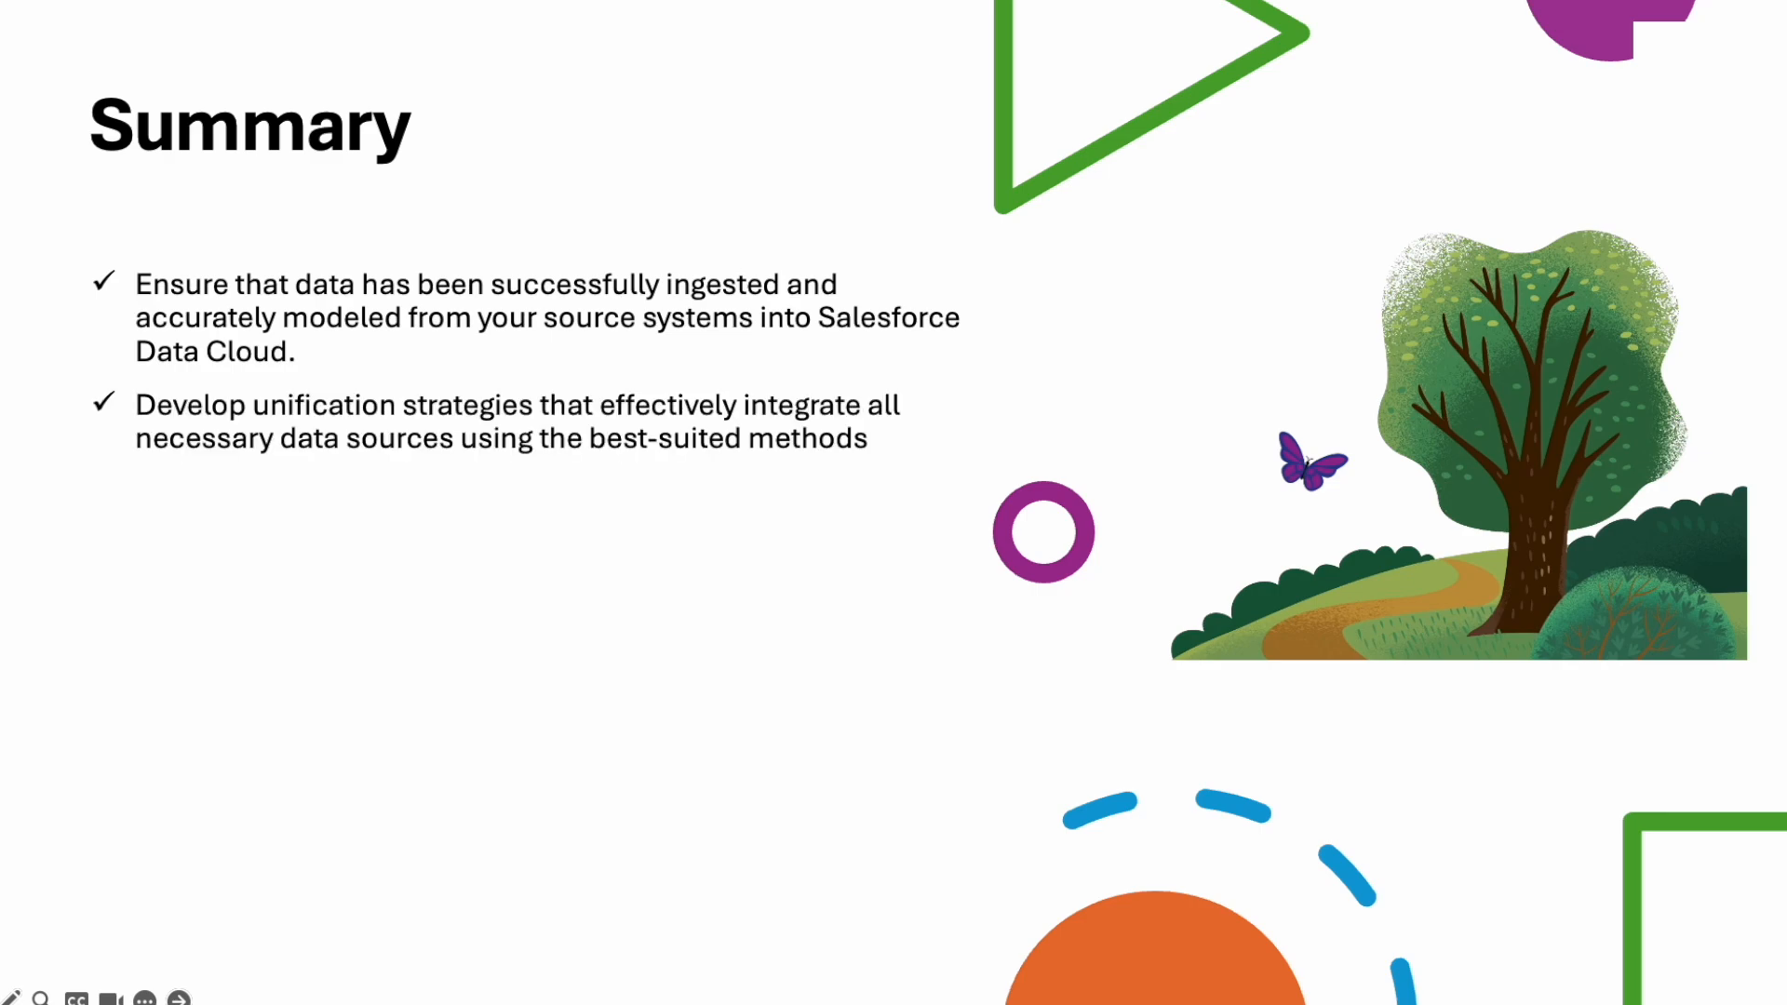